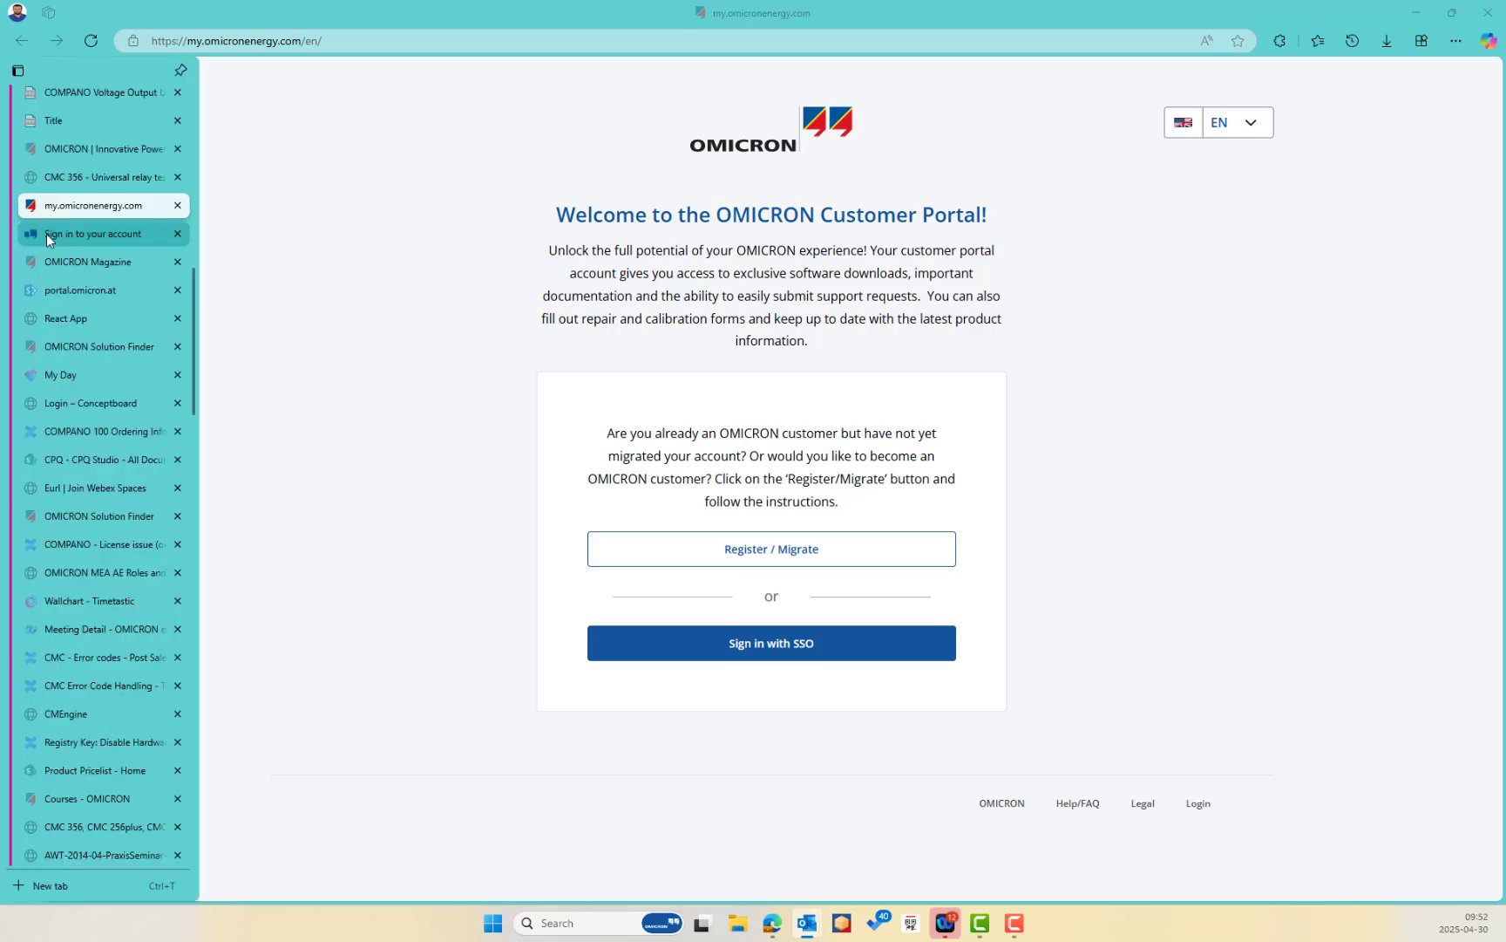
# Accept the permissions requested by OMICRON electronics GmbH and sign in with SSO using the account e-mail and password.
pyautogui.click(47, 235)
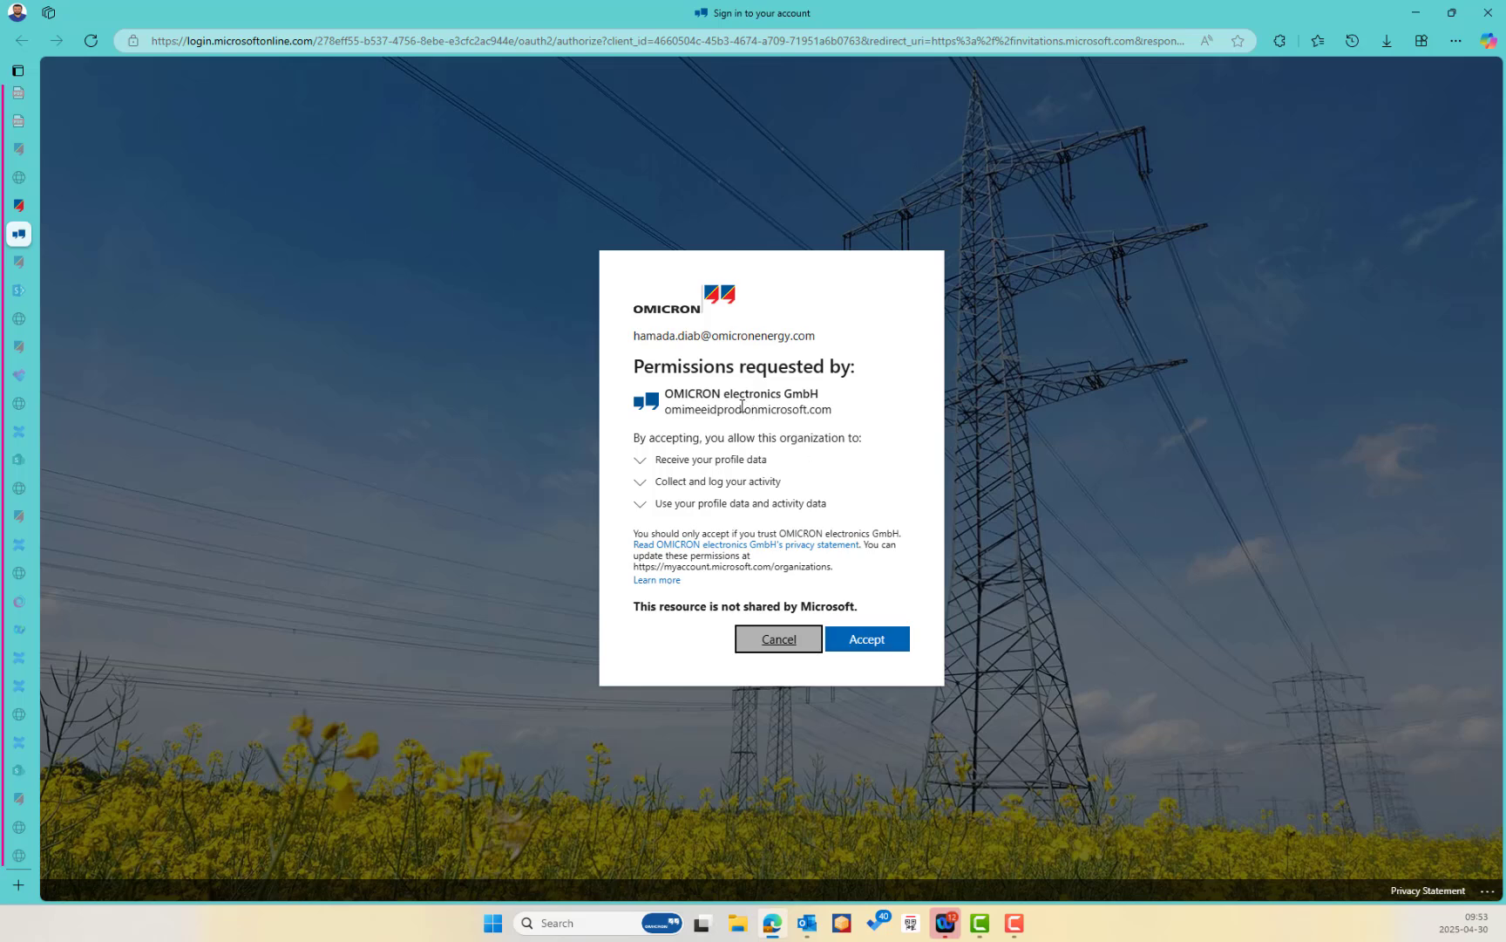
pyautogui.click(859, 640)
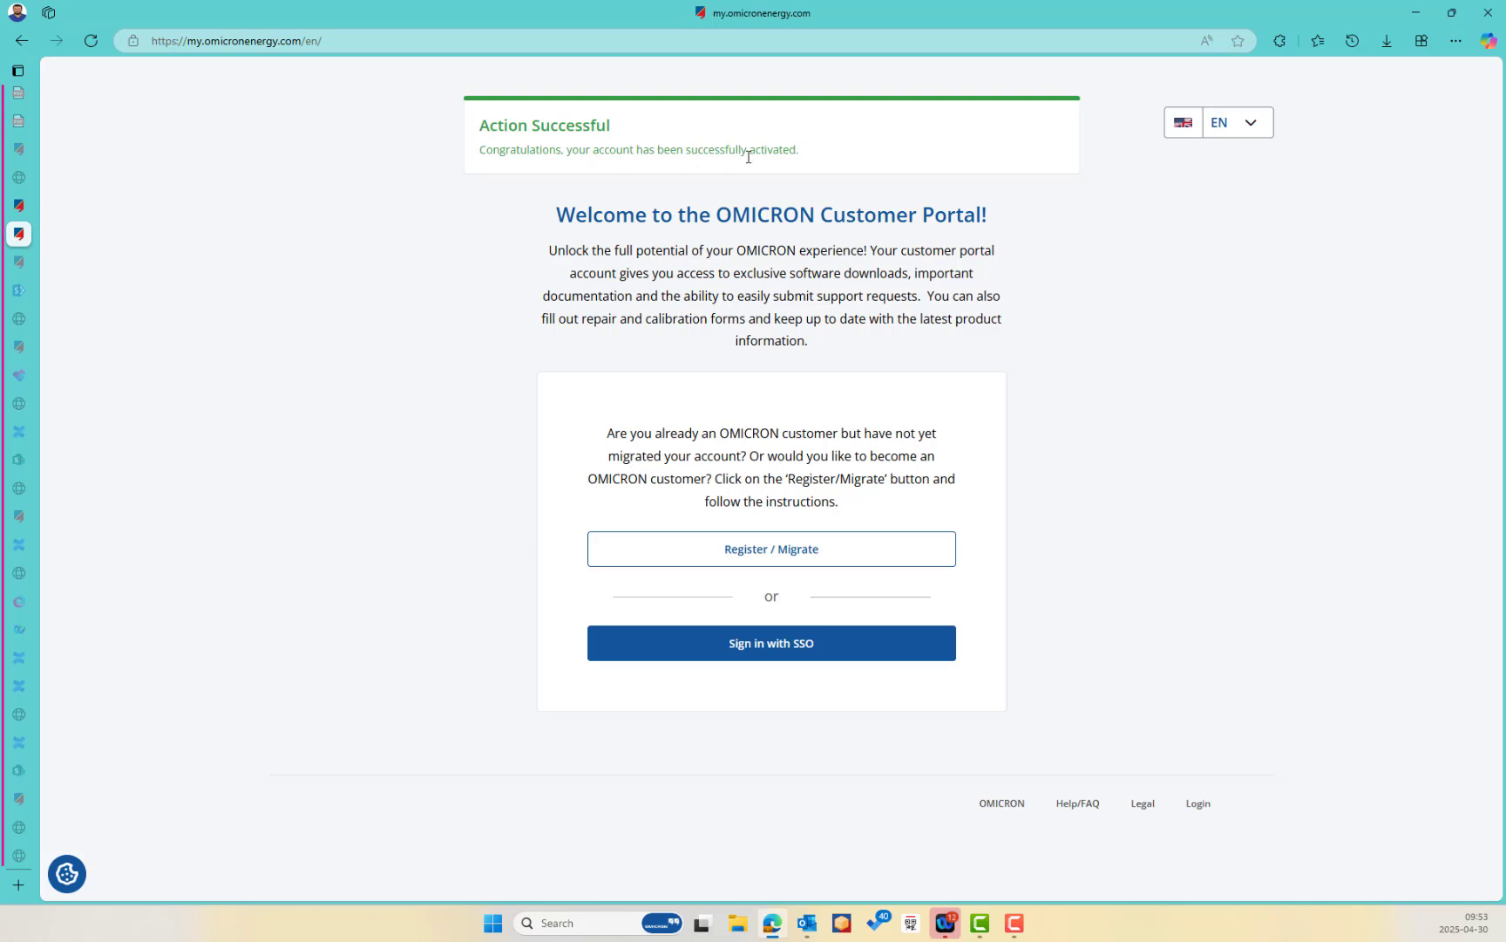
pyautogui.click(828, 649)
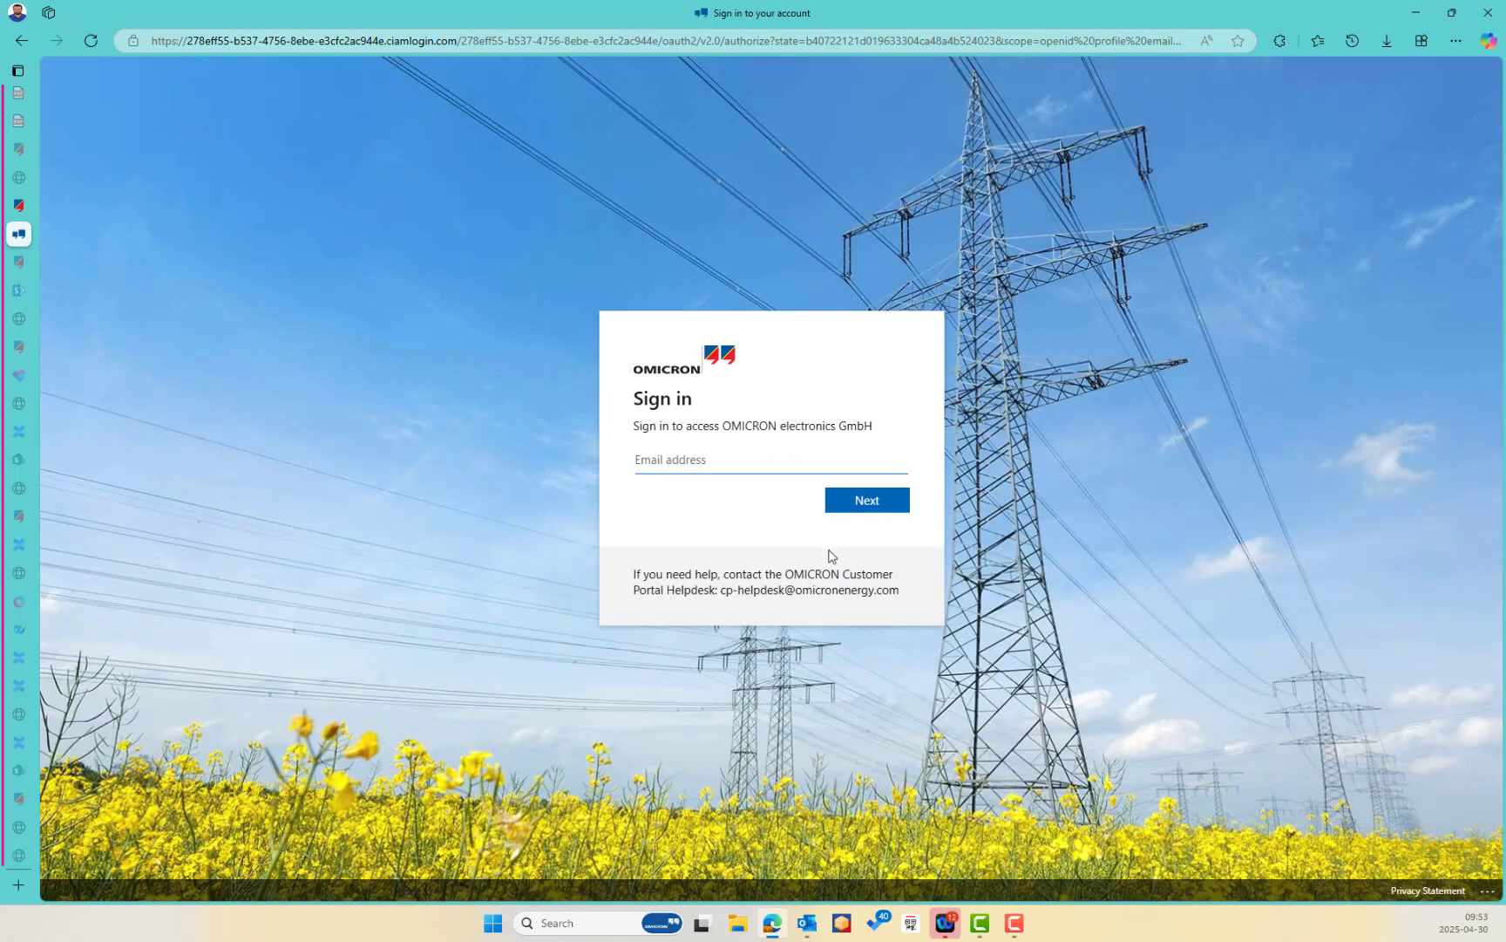
pyautogui.click(779, 533)
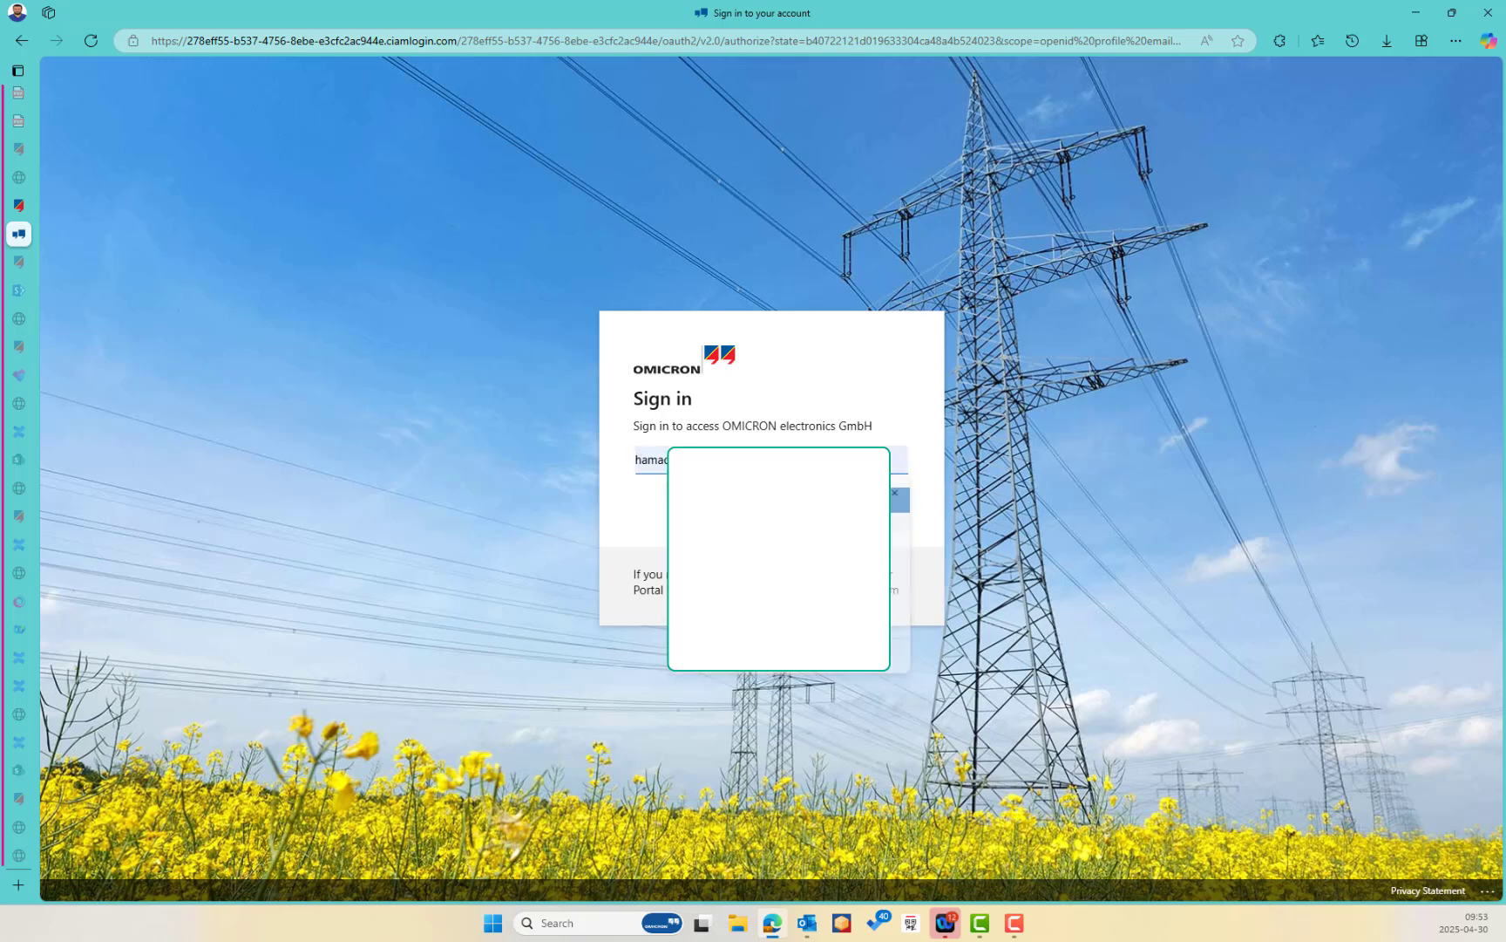
pyautogui.click(873, 510)
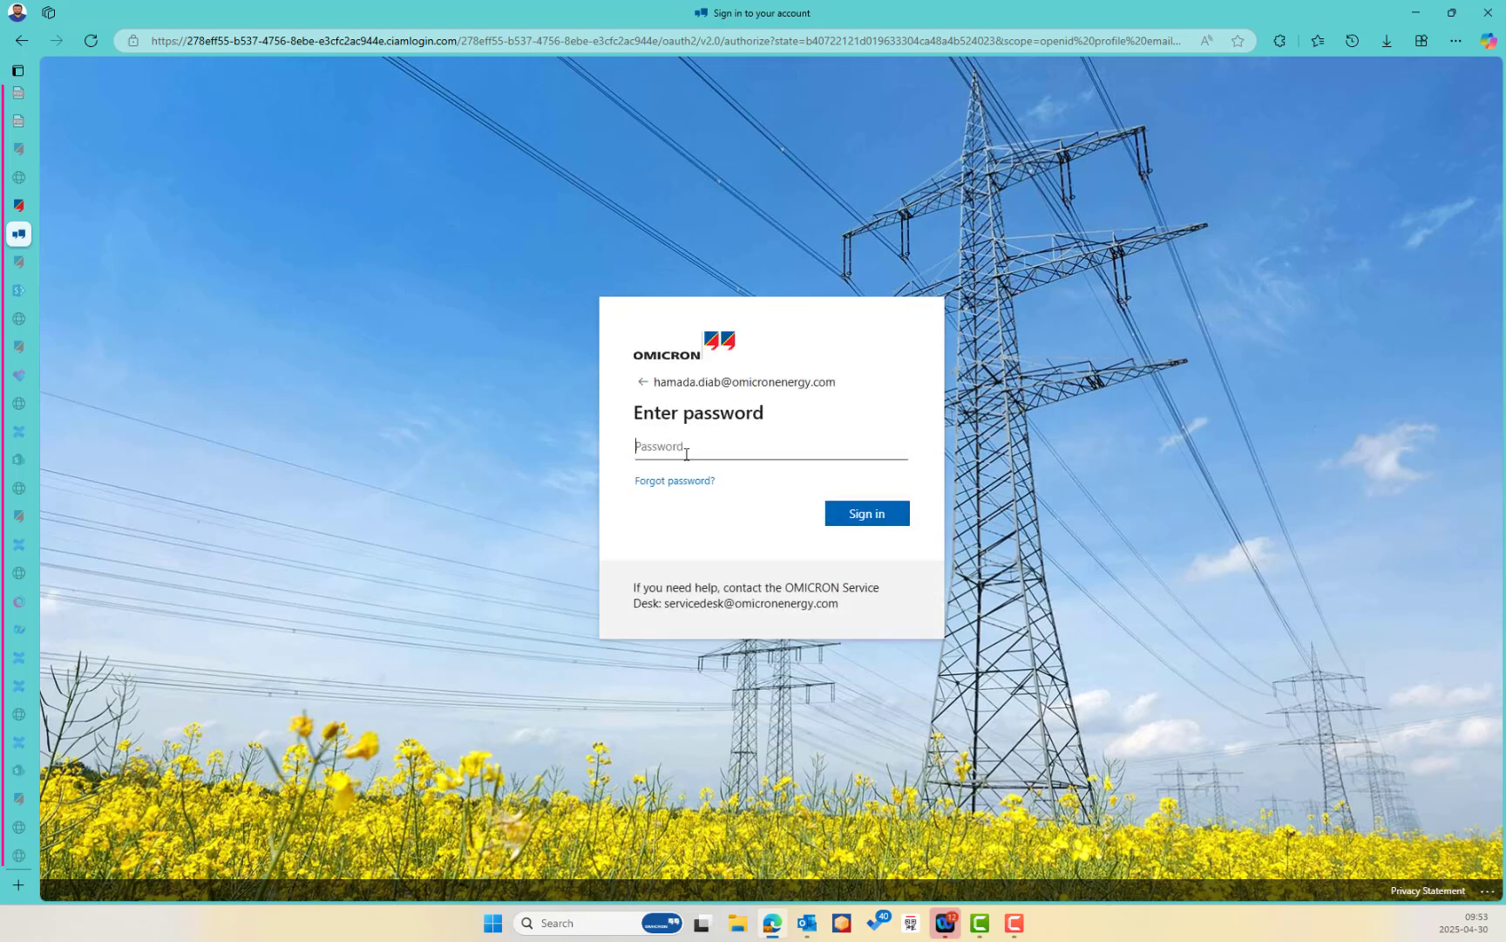
pyautogui.write('••••••••••••••••')
pyautogui.press('Return')
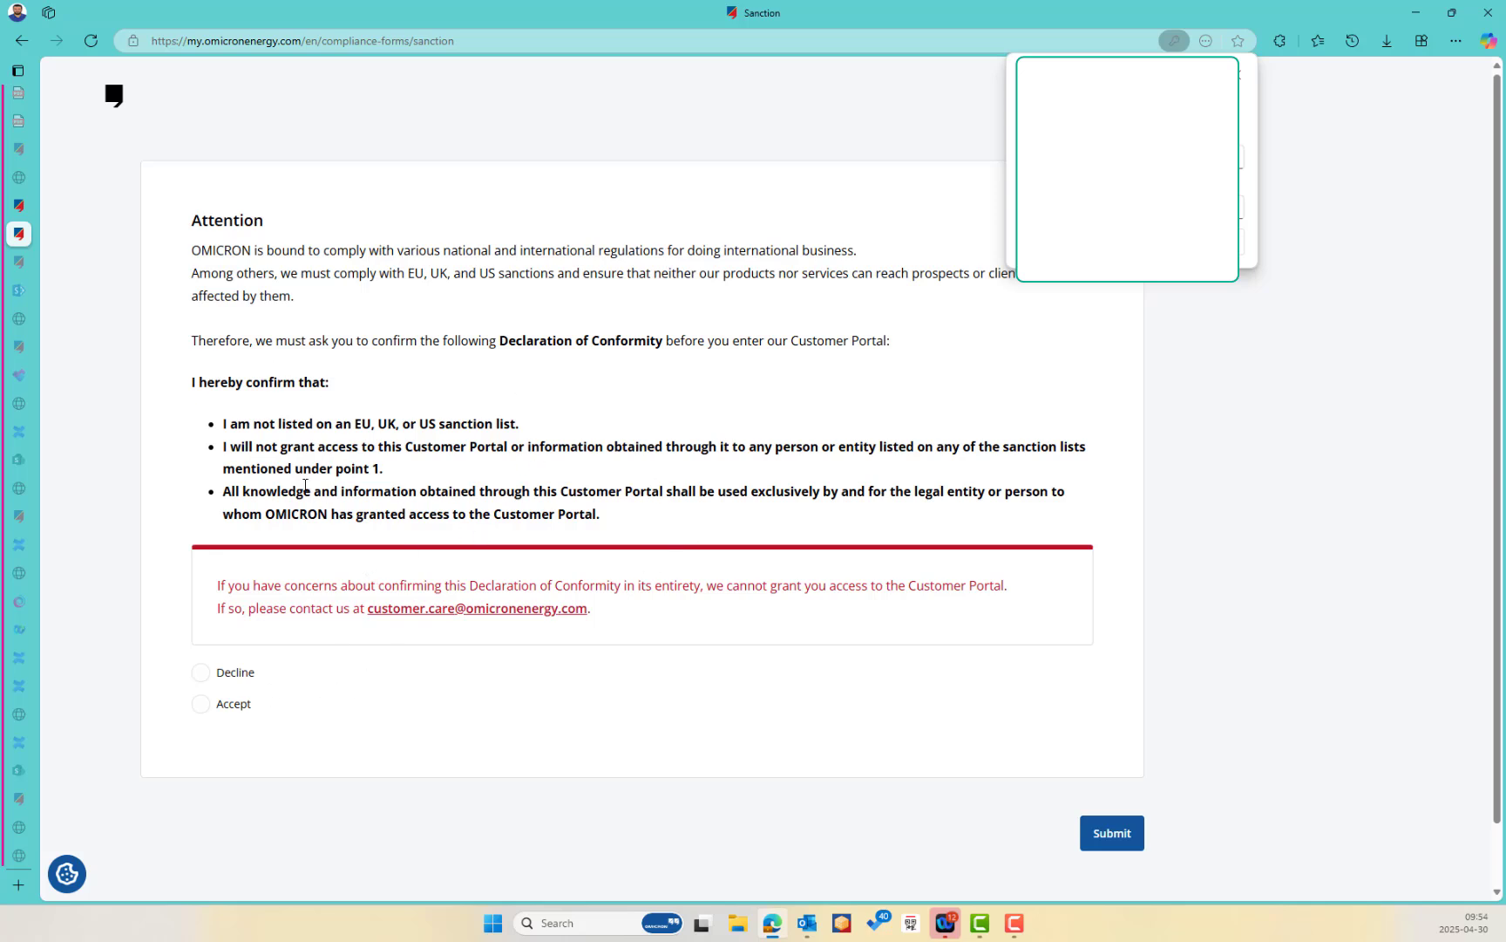
# Accept and submit the Declaration of Conformity and proceed past the onboarding introduction.
pyautogui.click(230, 713)
pyautogui.click(1116, 840)
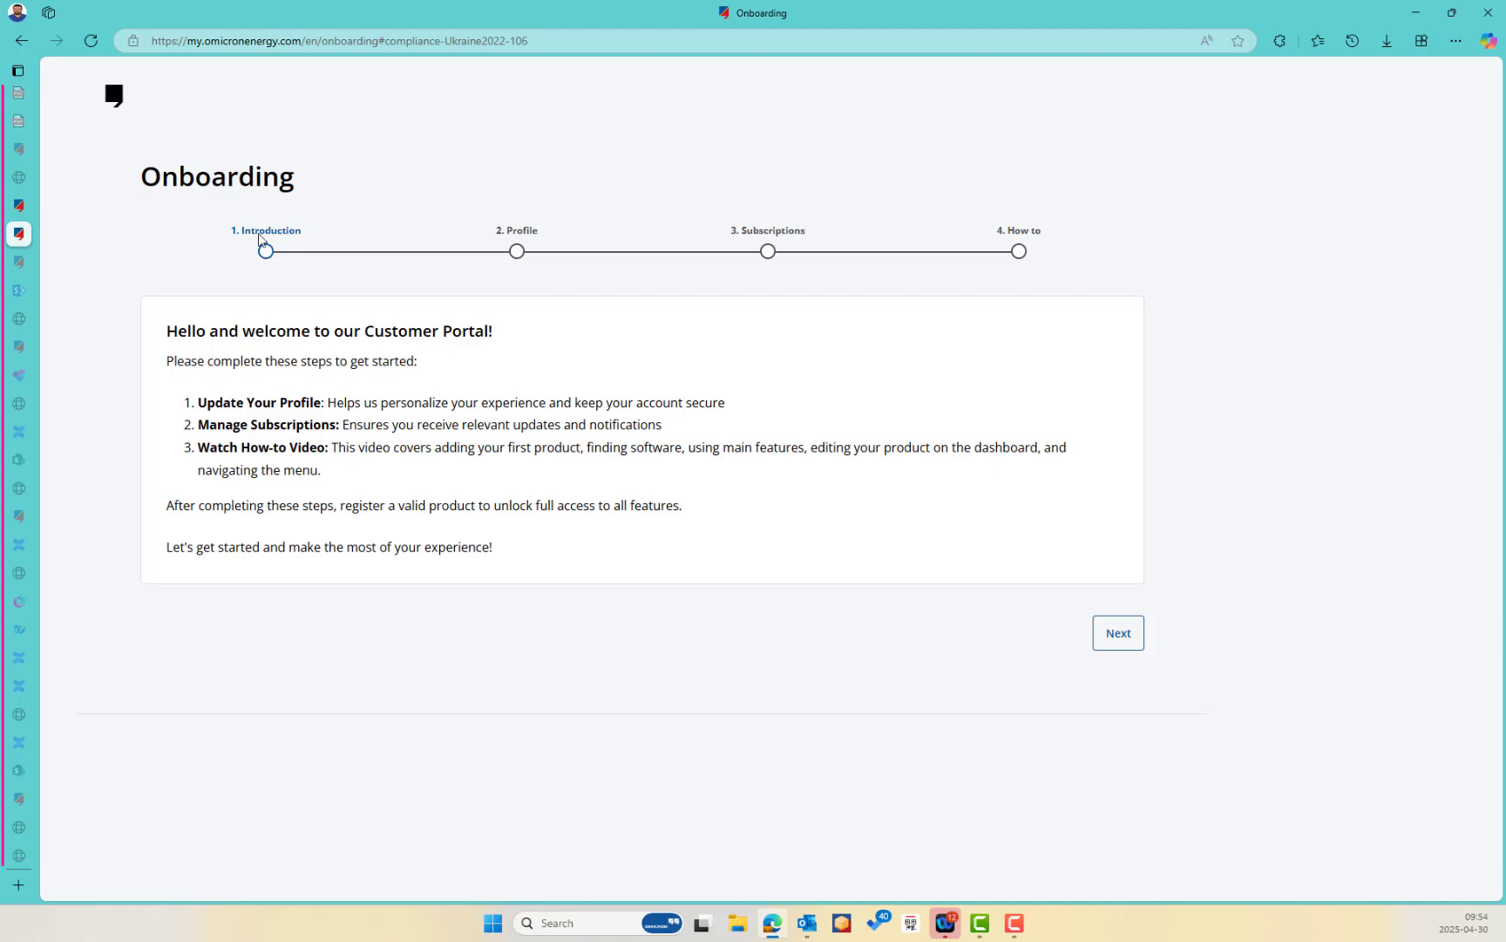
pyautogui.click(1131, 638)
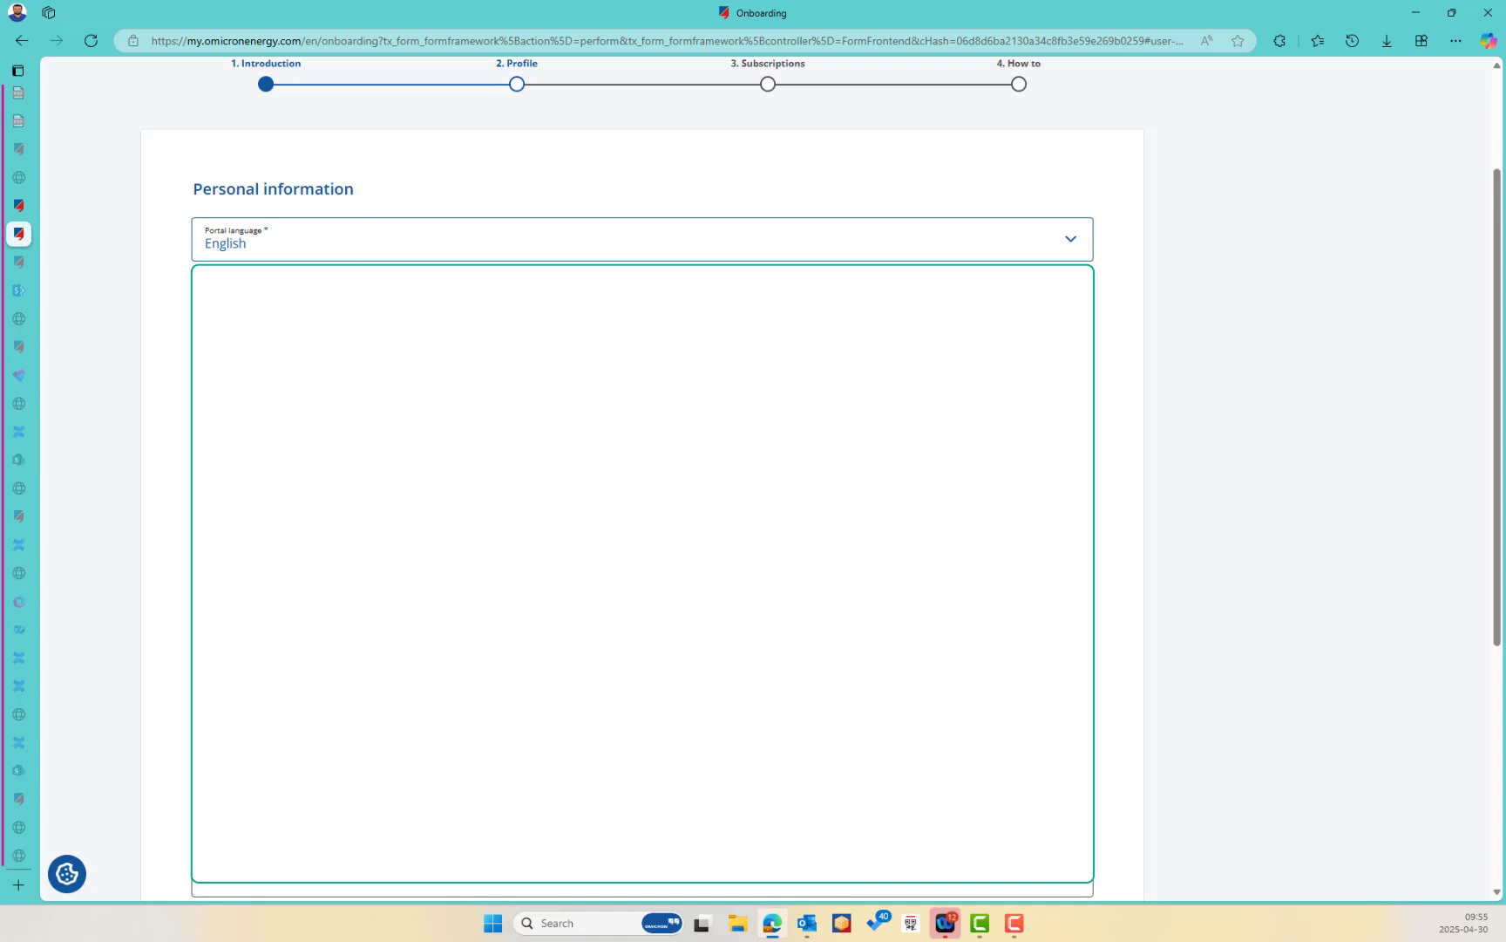
# Continue with the existing profile details and opt in to postal mailings in the onboarding subscriptions.
pyautogui.scroll(-3, 643, 523)
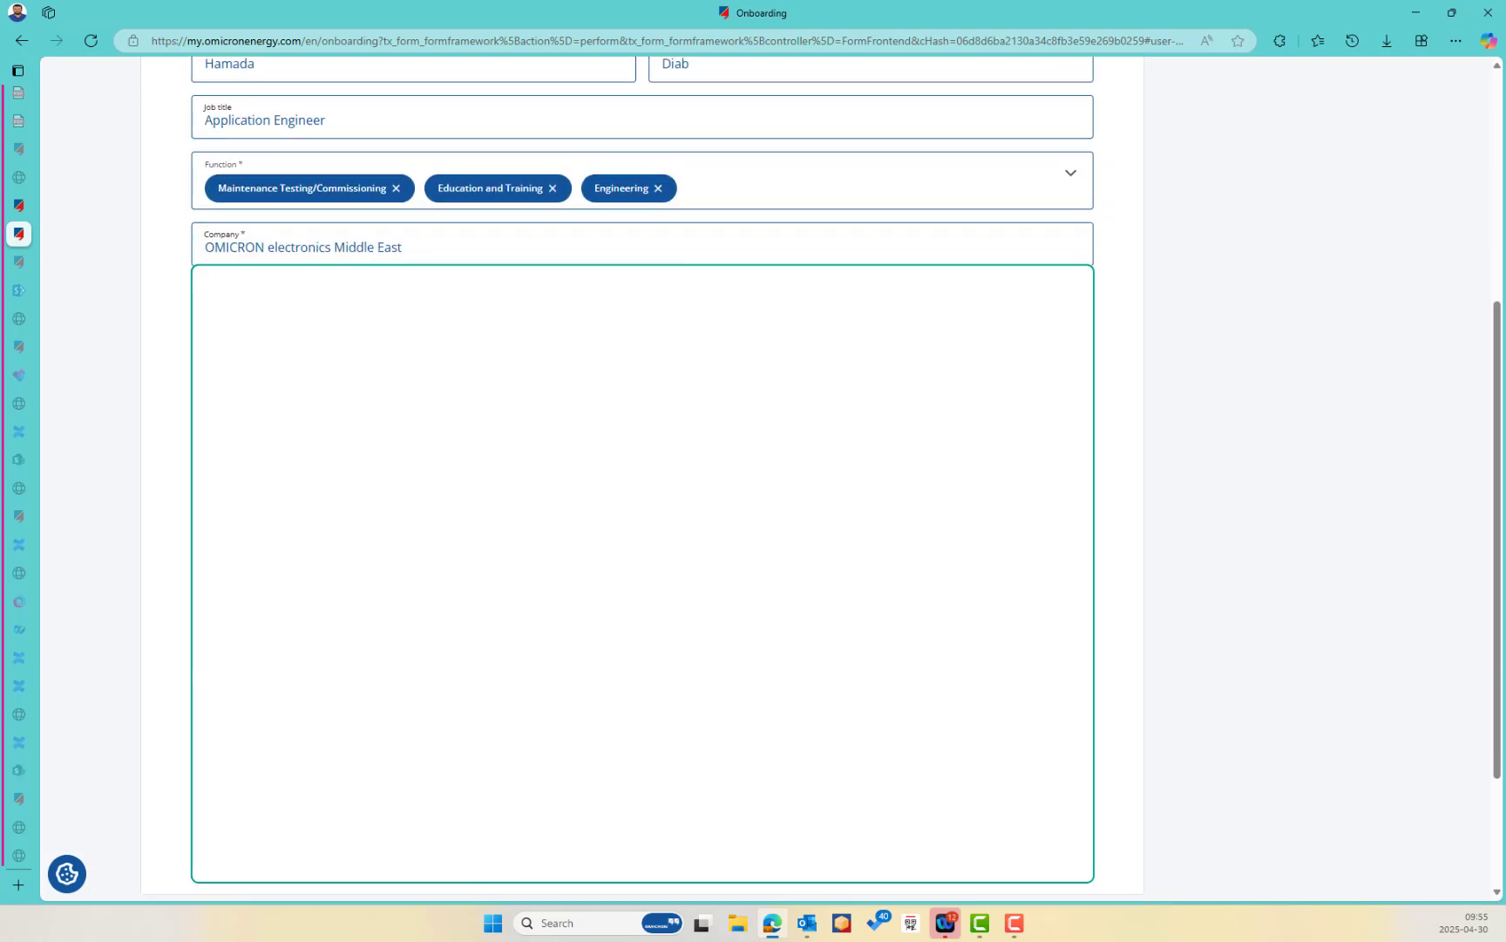
pyautogui.scroll(-2, 642, 523)
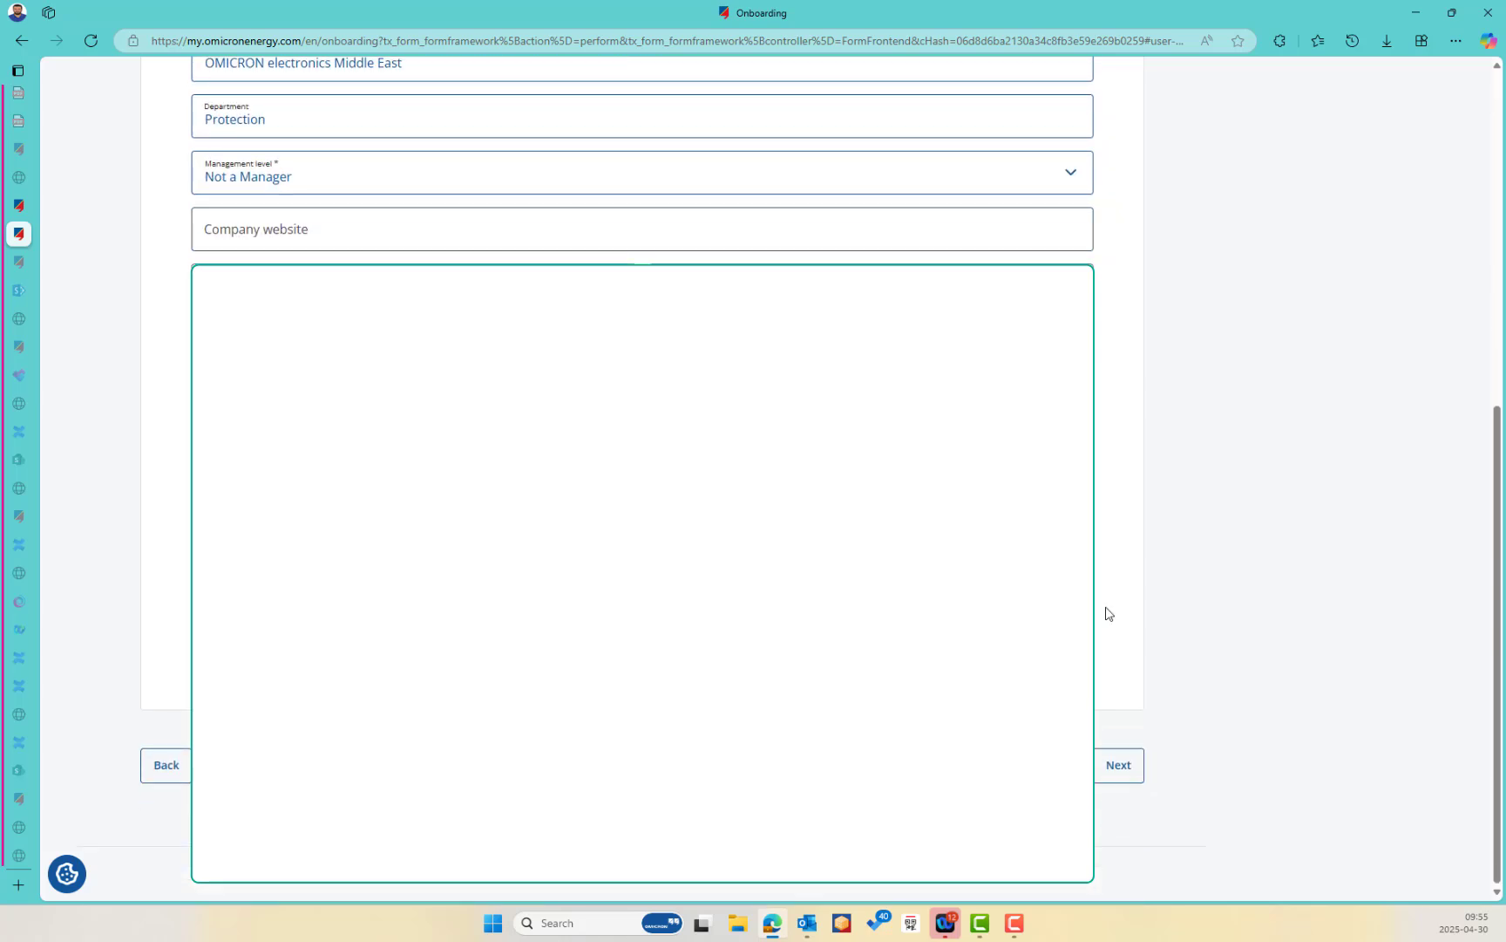
pyautogui.click(1122, 766)
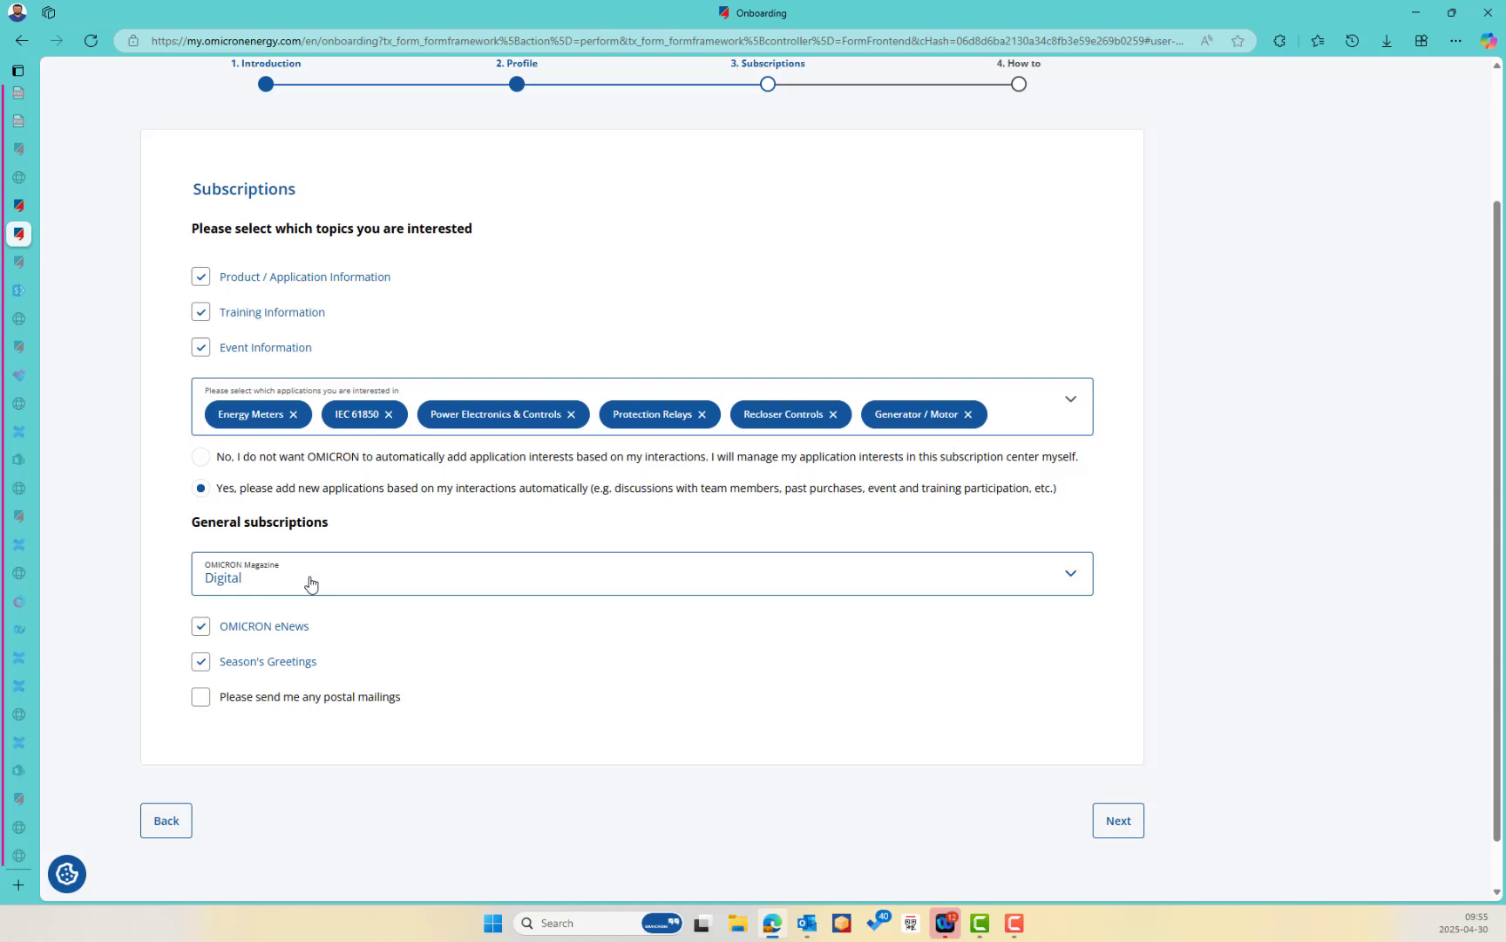
pyautogui.click(209, 698)
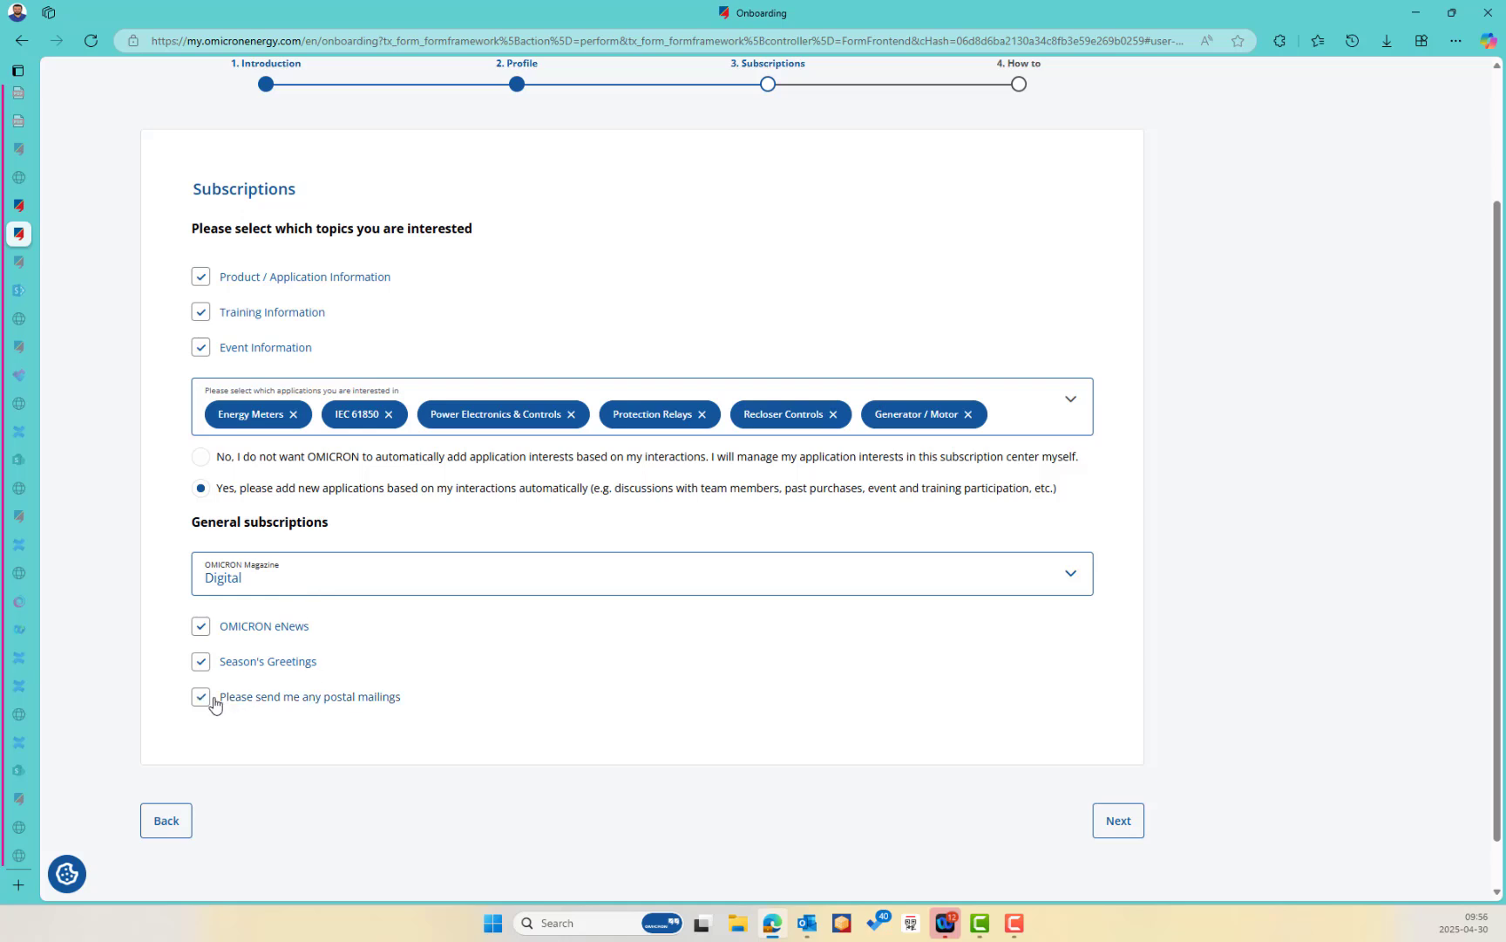
pyautogui.click(1120, 827)
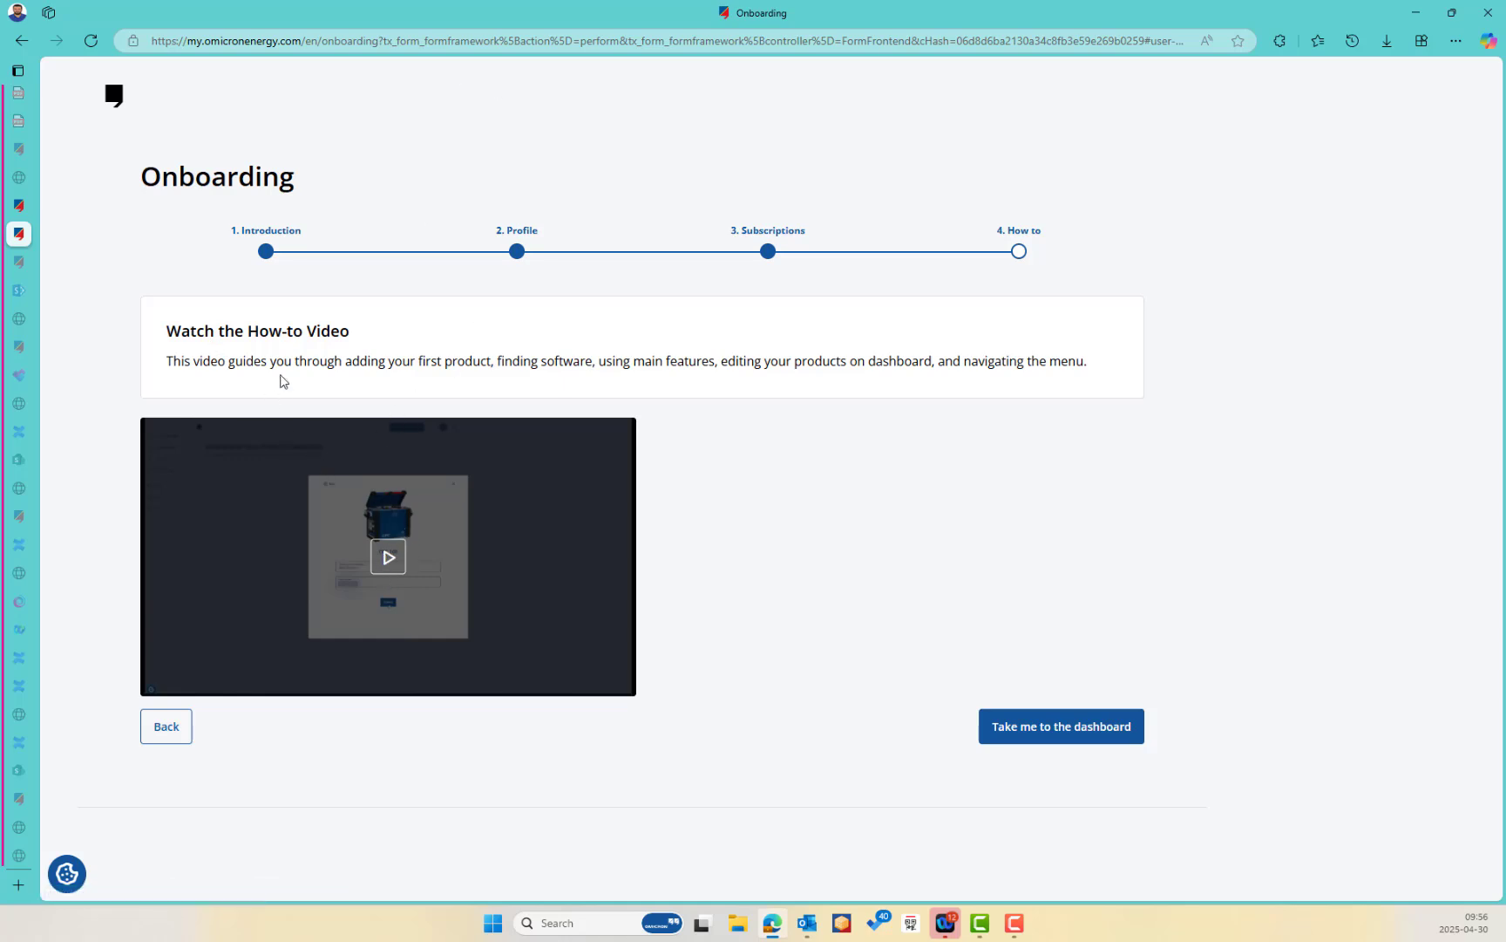
# Play the onboarding how-to video, watch it on YouTube with the volume raised and pause it near the end.
pyautogui.click(396, 558)
pyautogui.click(778, 486)
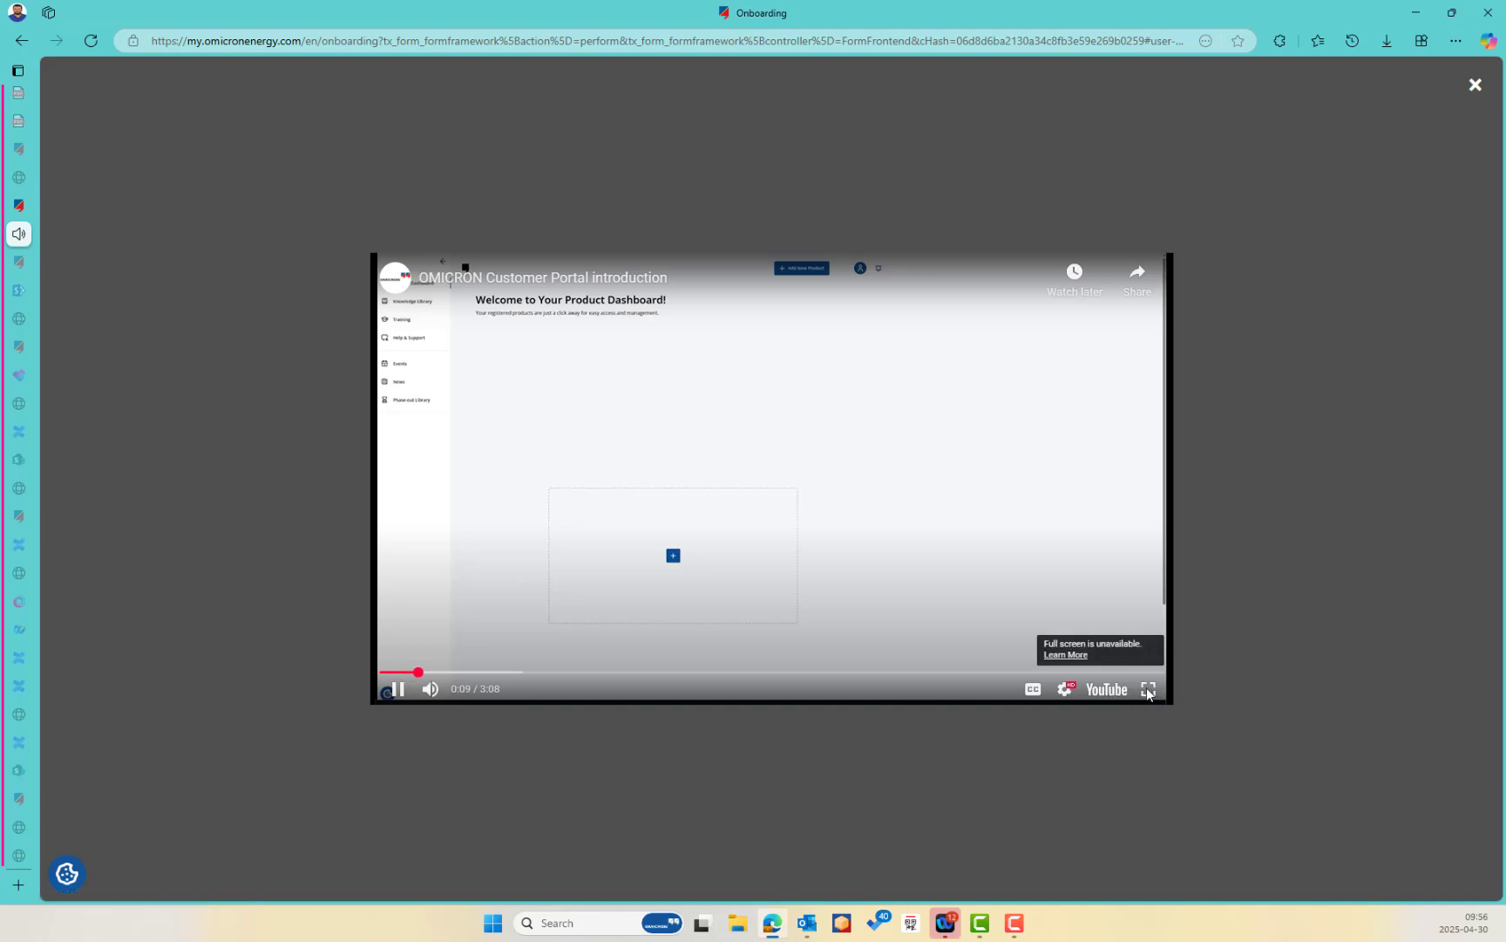
pyautogui.click(985, 391)
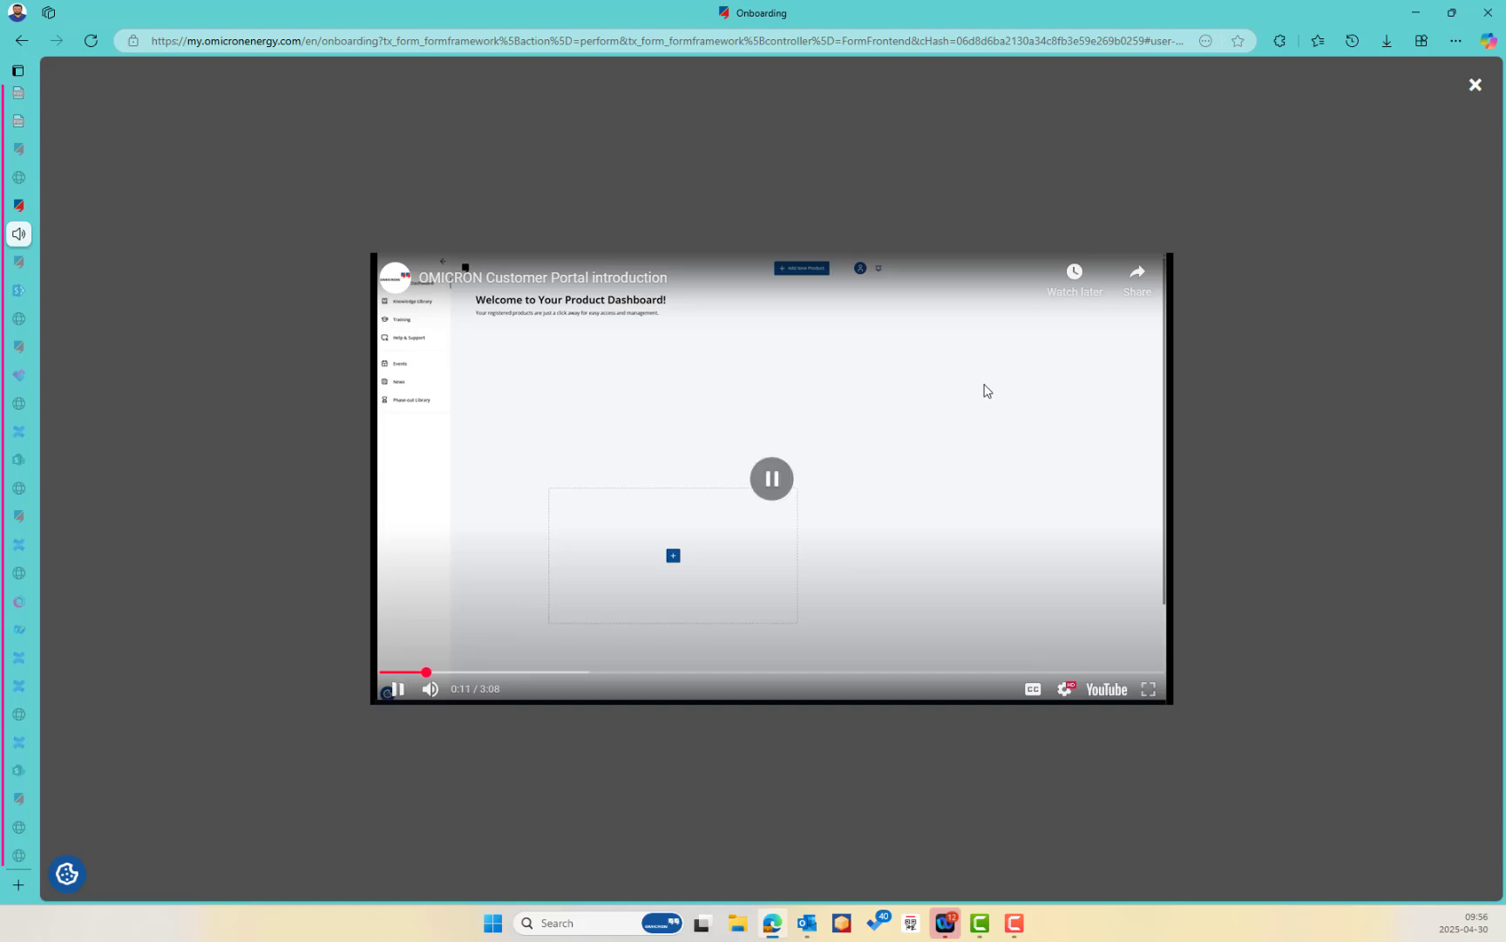
pyautogui.click(880, 437)
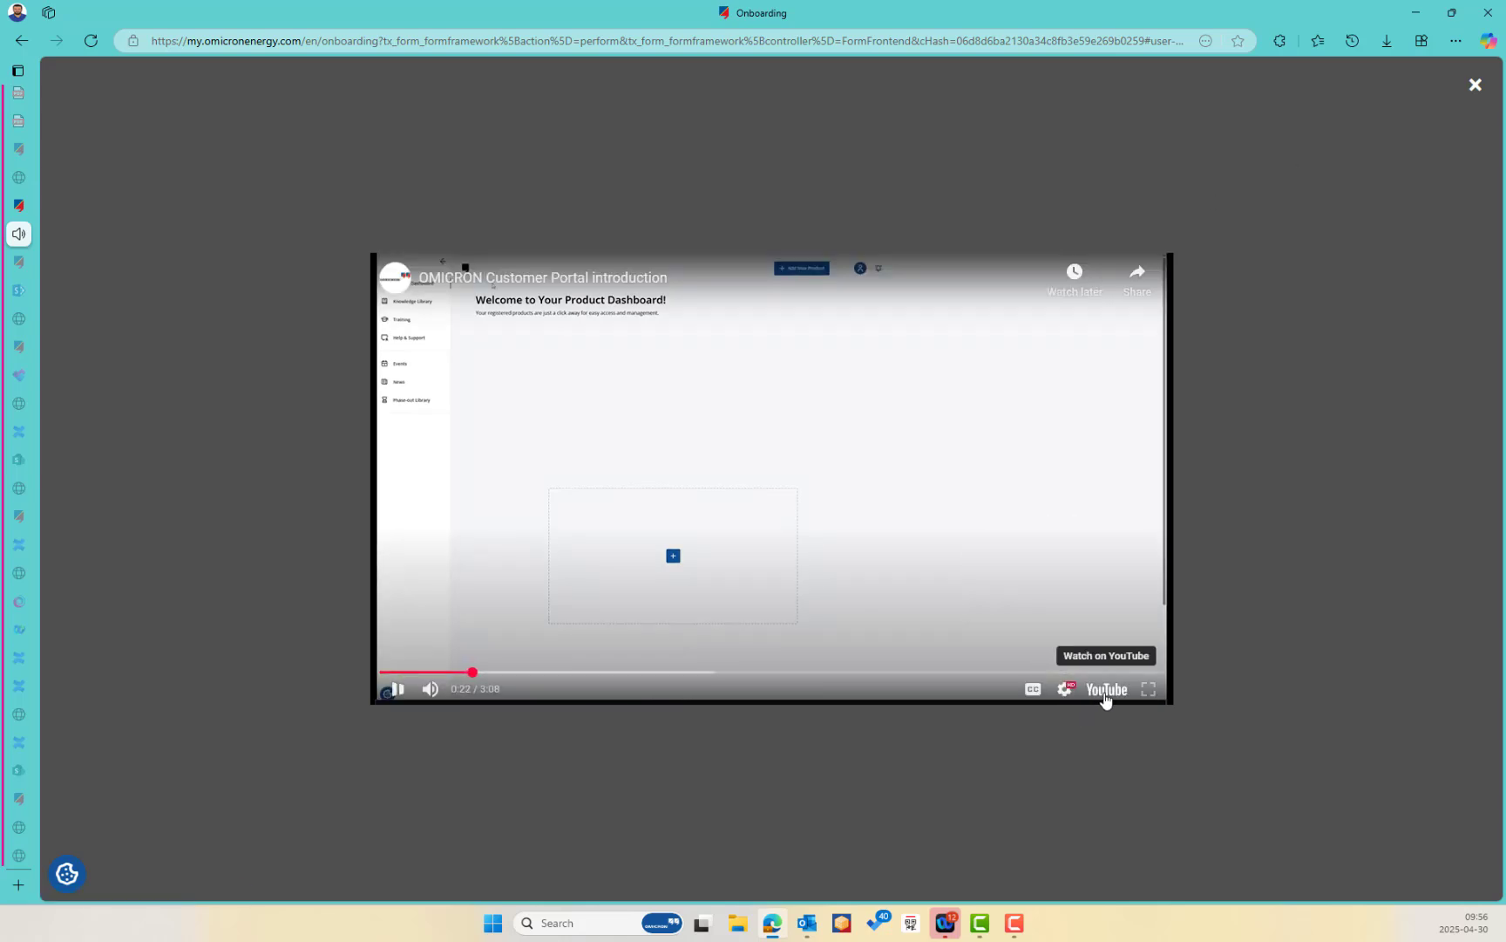
pyautogui.click(1106, 690)
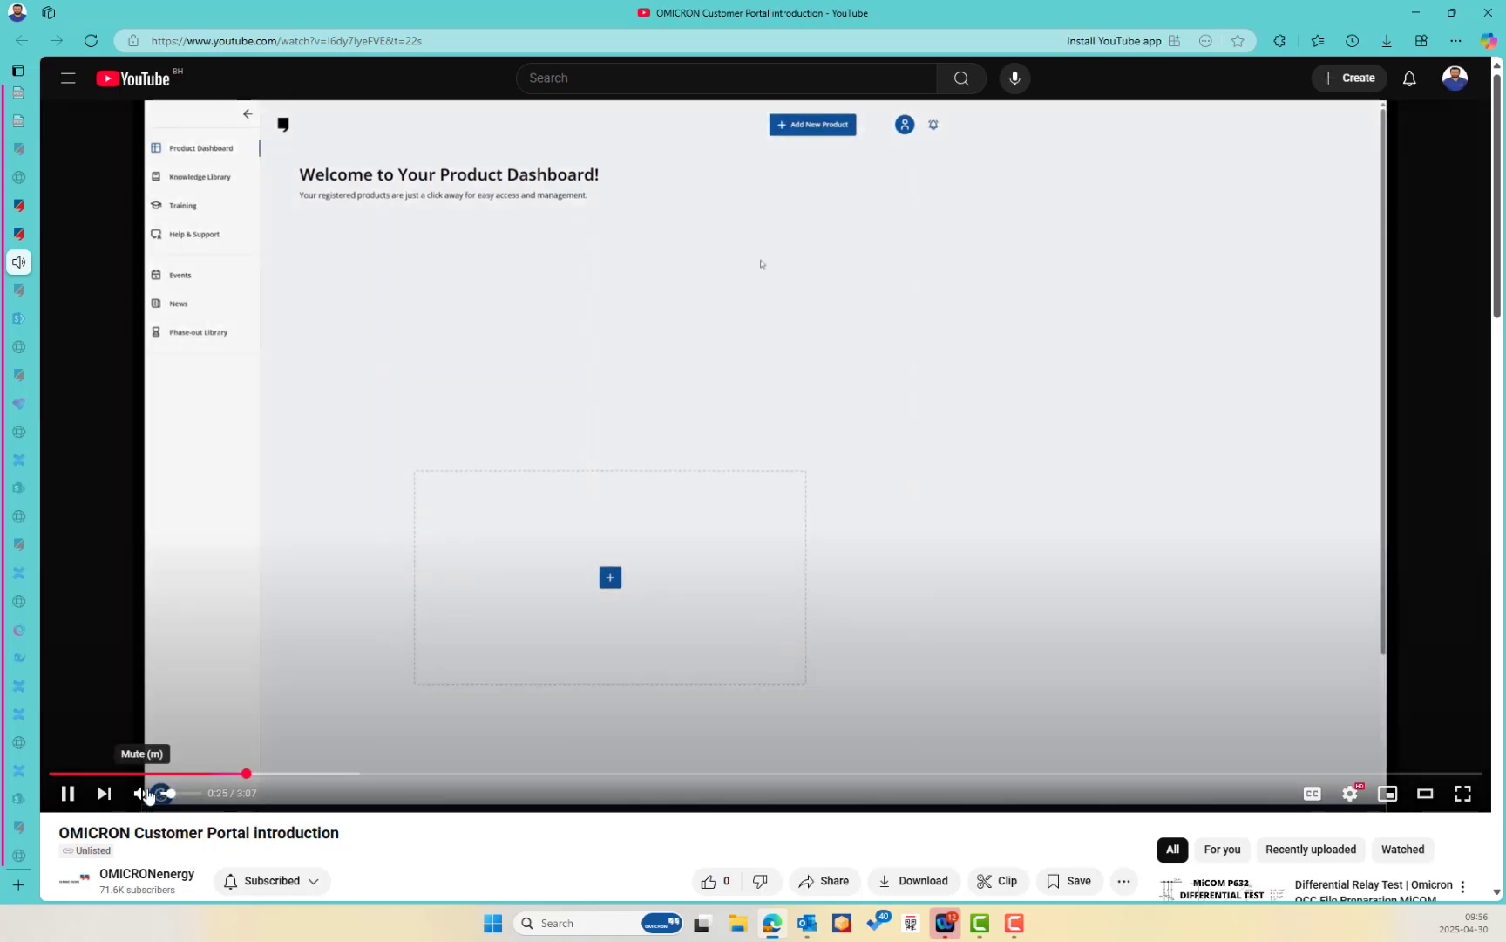
pyautogui.click(188, 794)
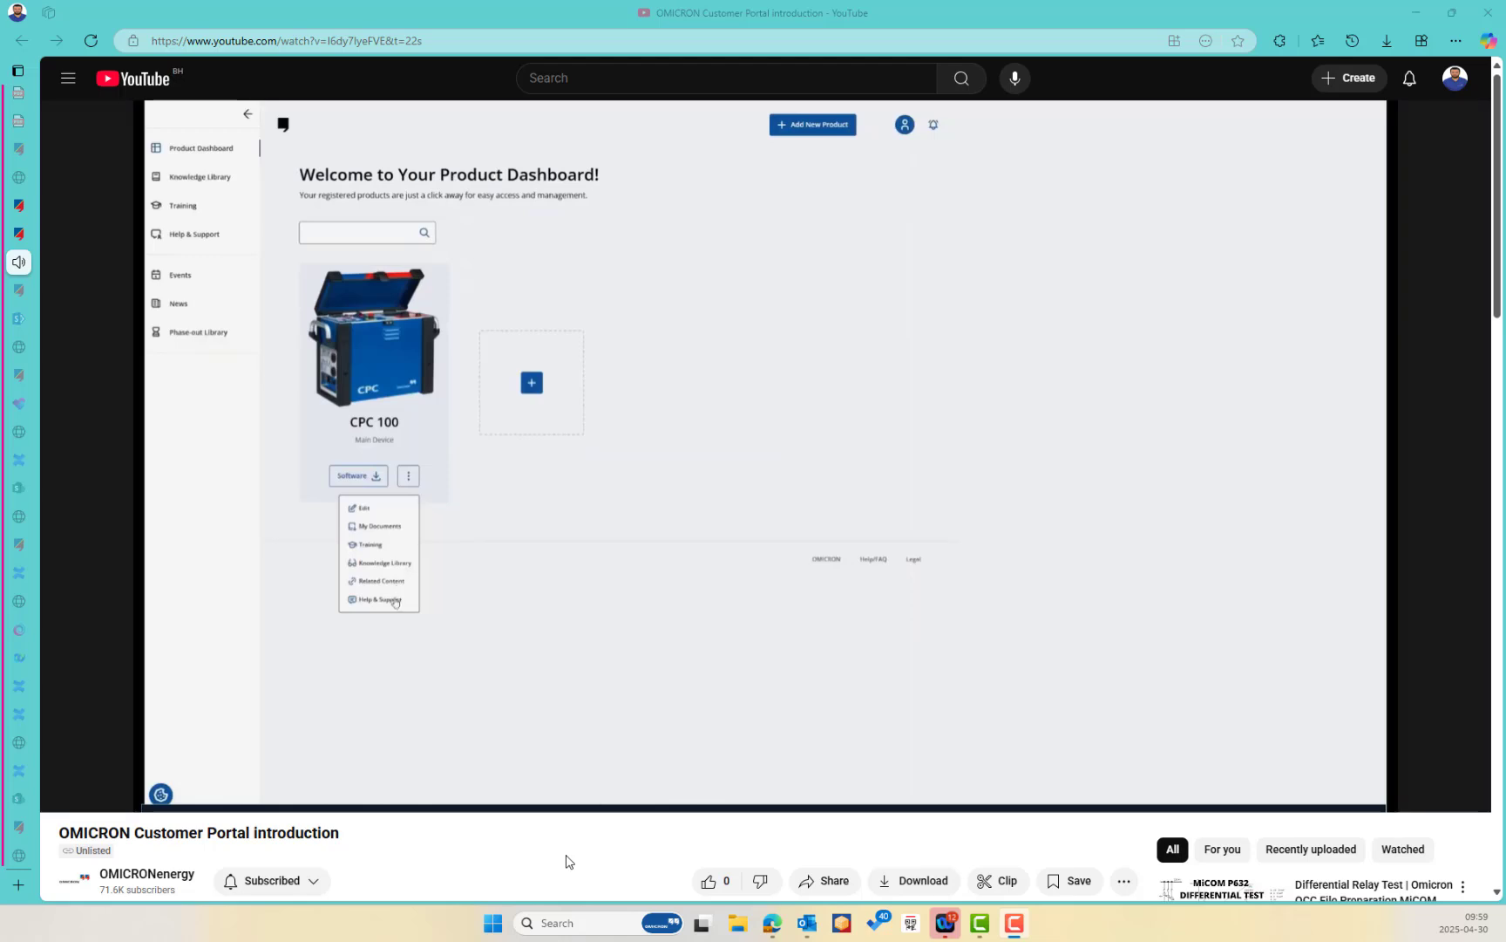
pyautogui.moveTo(703, 585)
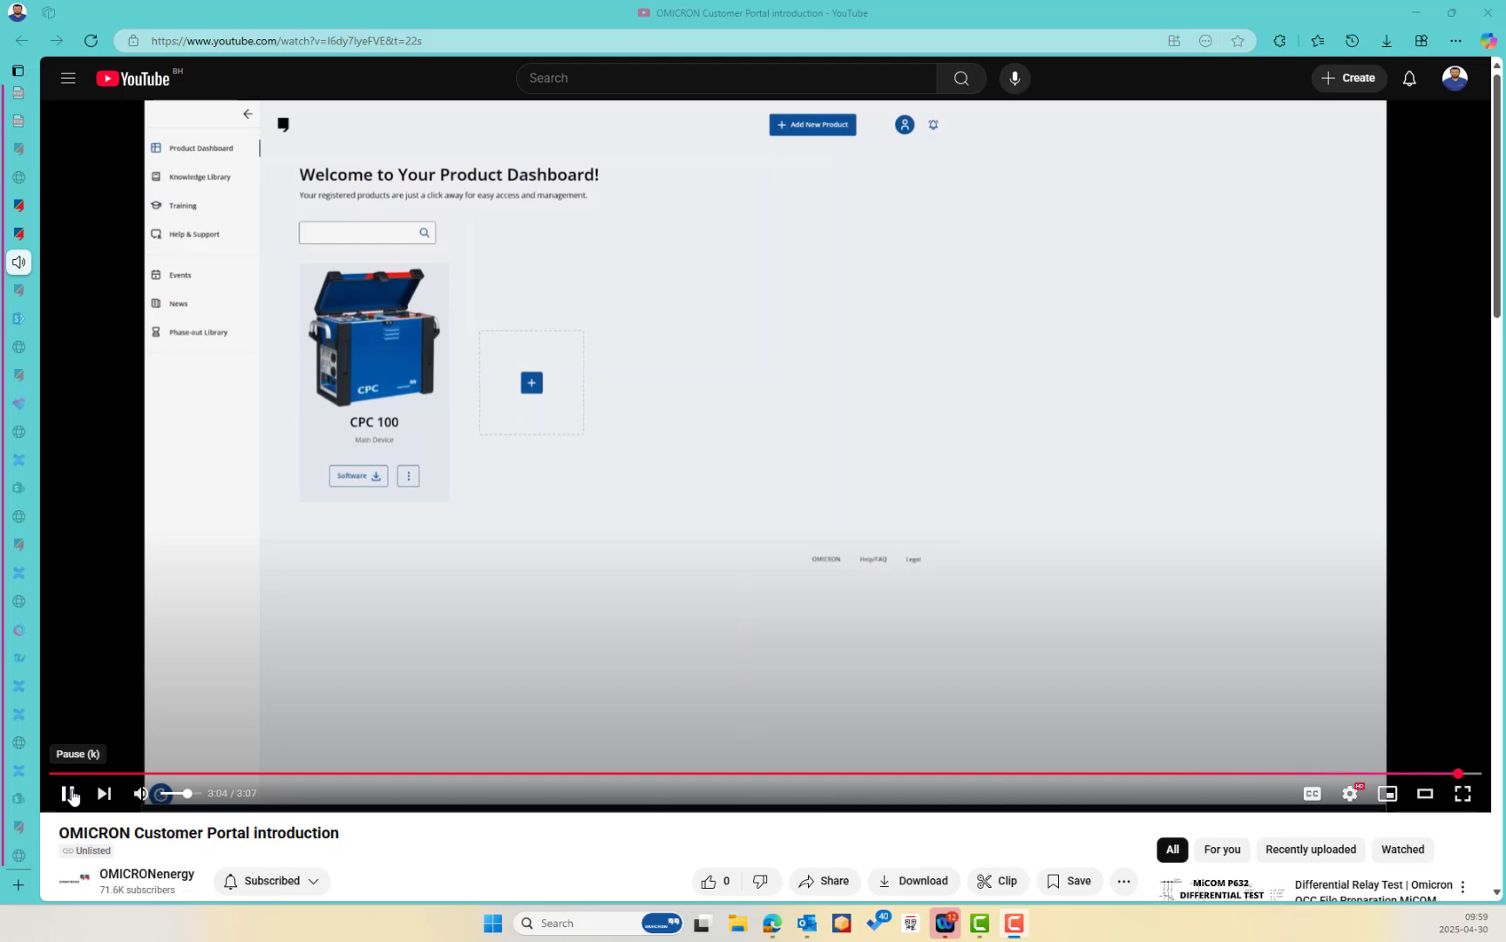
pyautogui.click(70, 794)
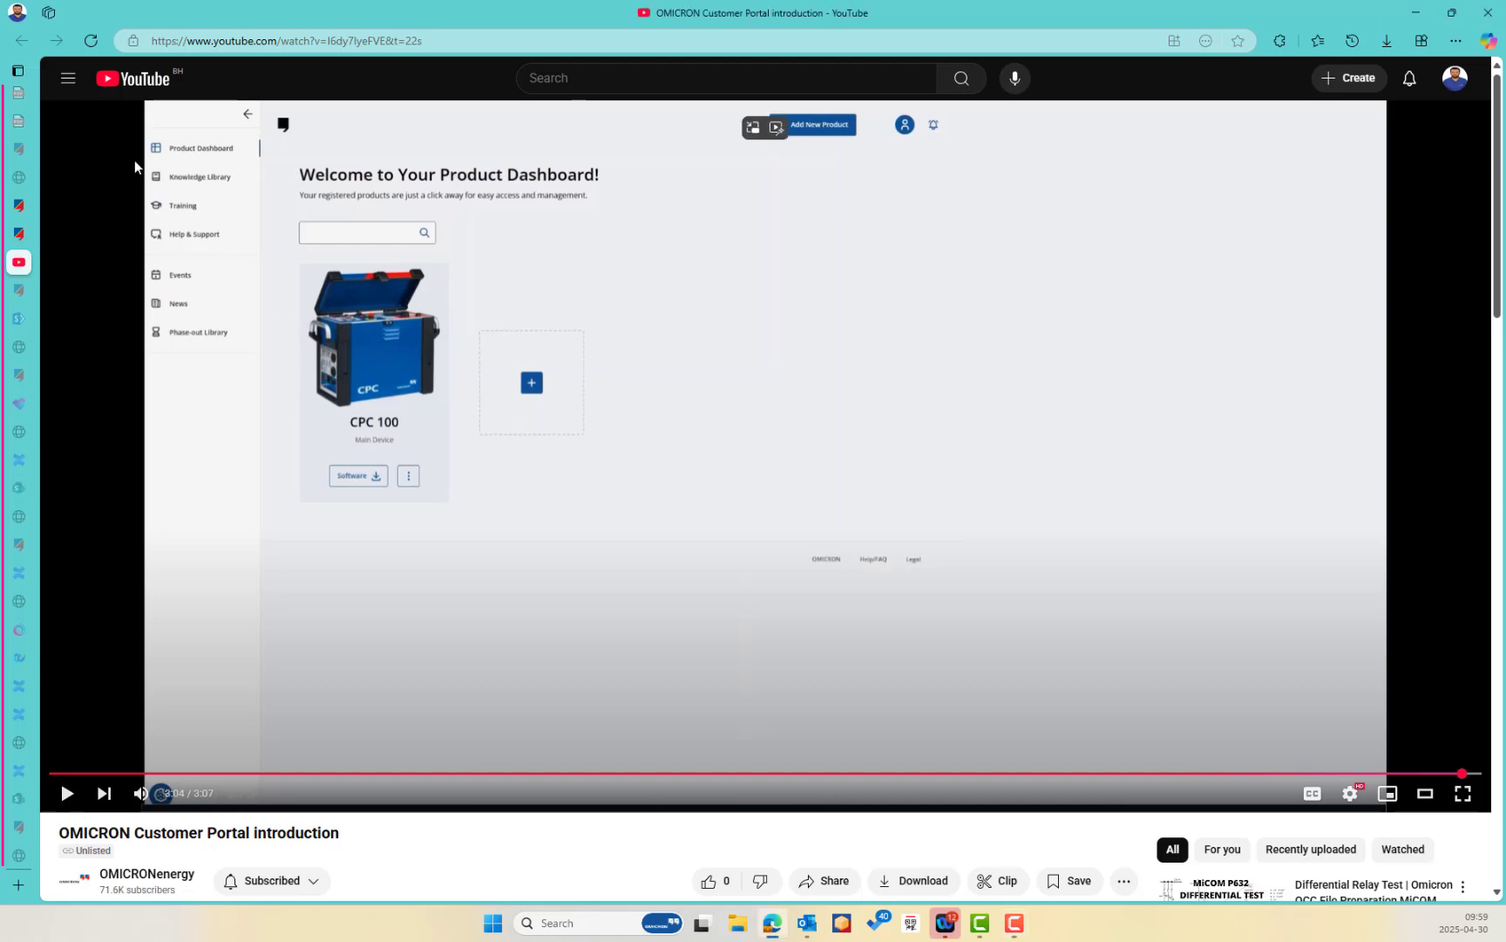
# Return to the onboarding page, close the embedded video and finish onboarding by going to the product dashboard.
pyautogui.click(67, 234)
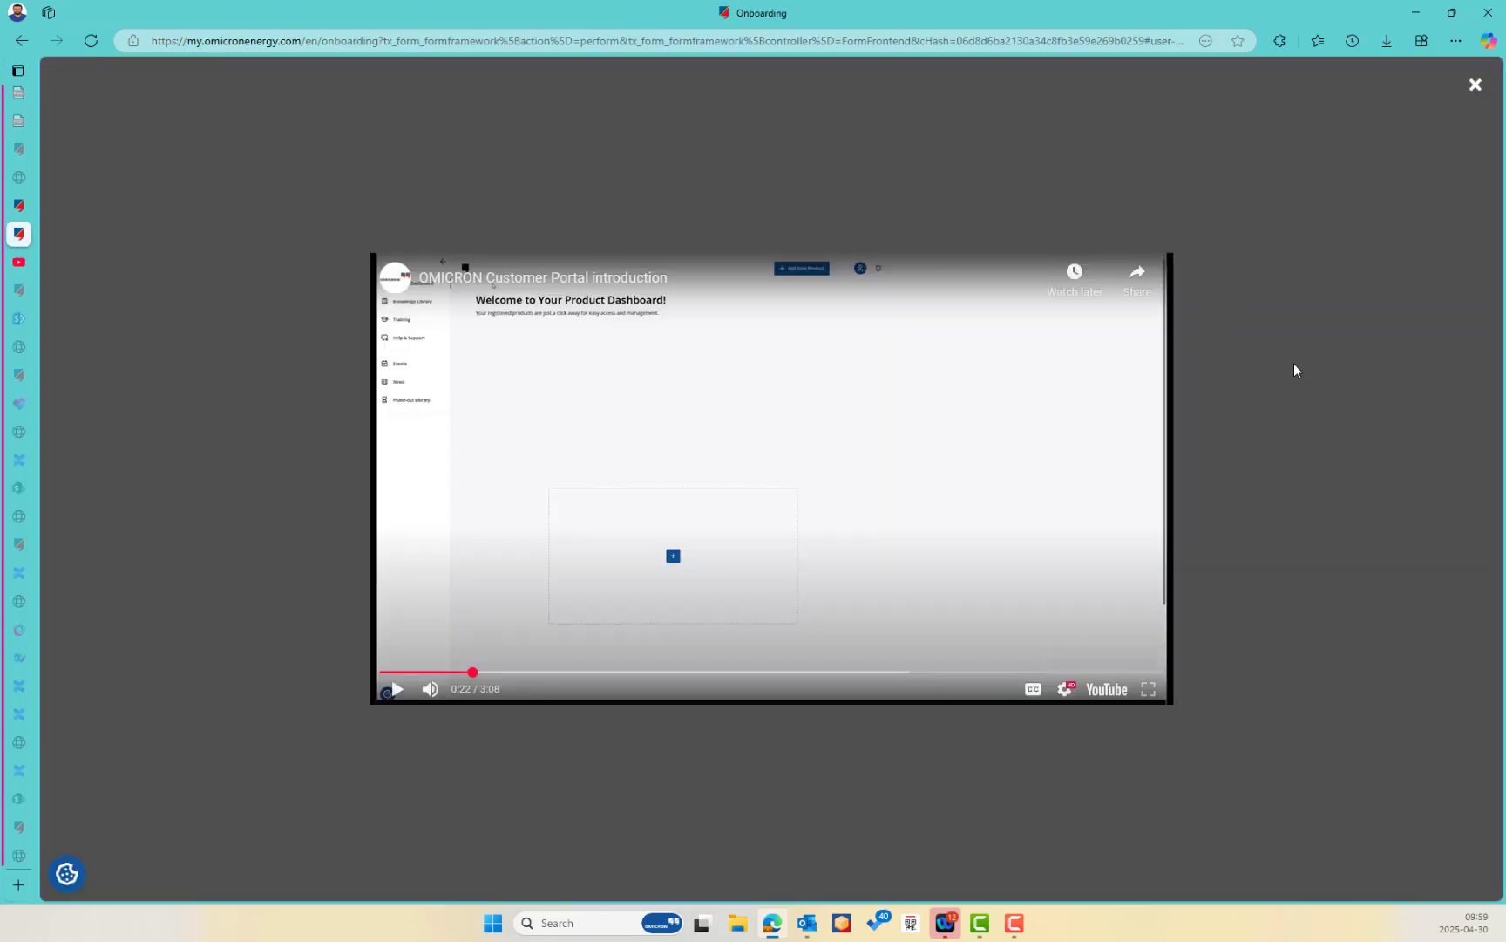
pyautogui.click(1473, 87)
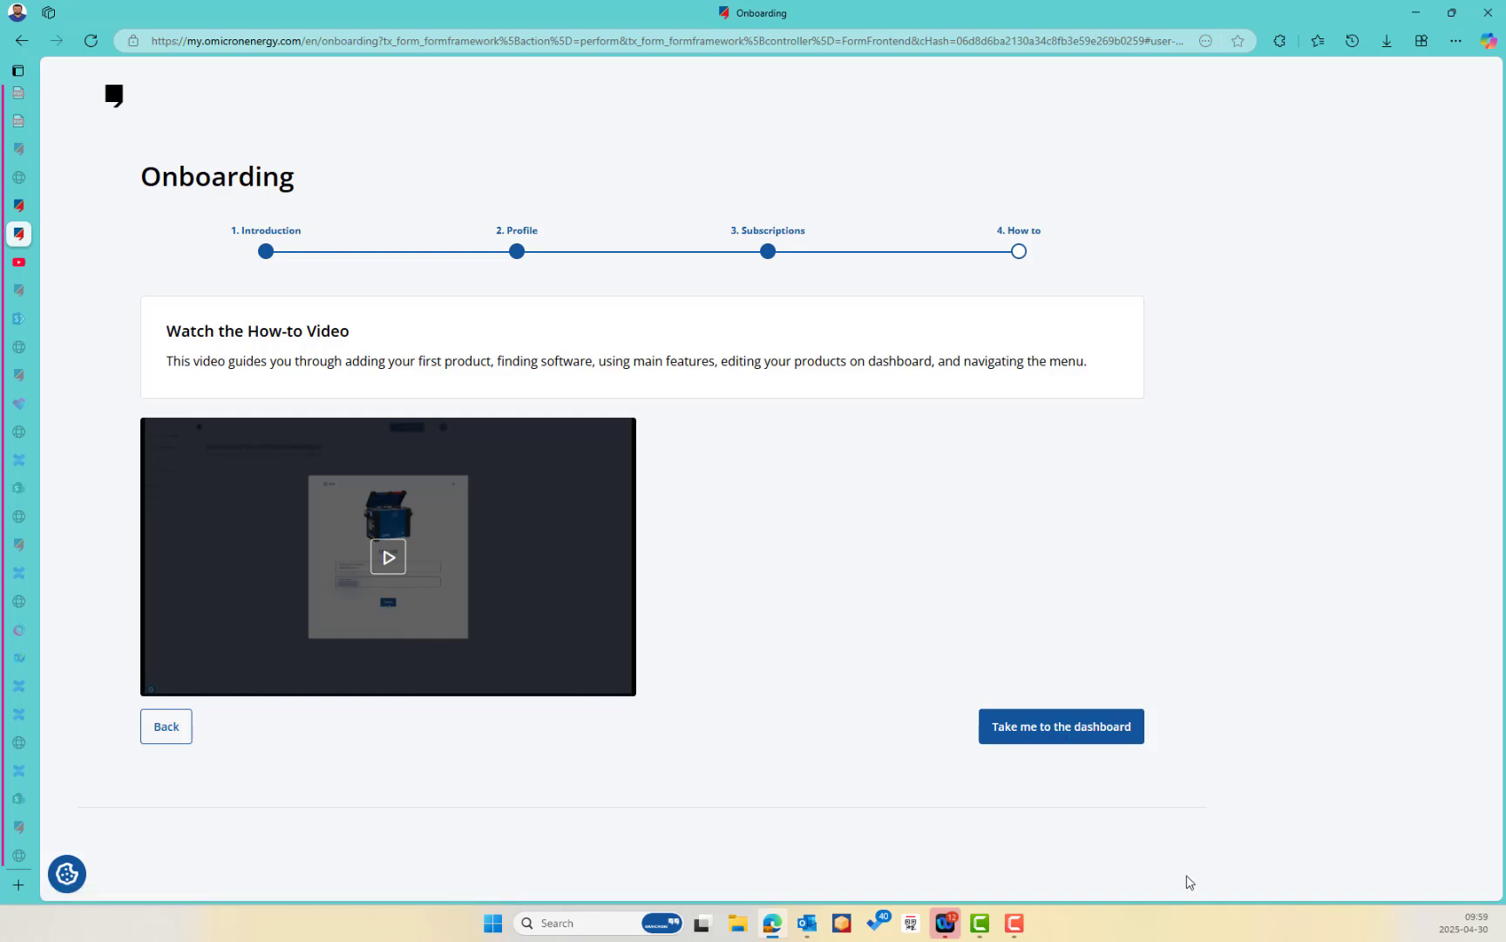
pyautogui.click(1096, 737)
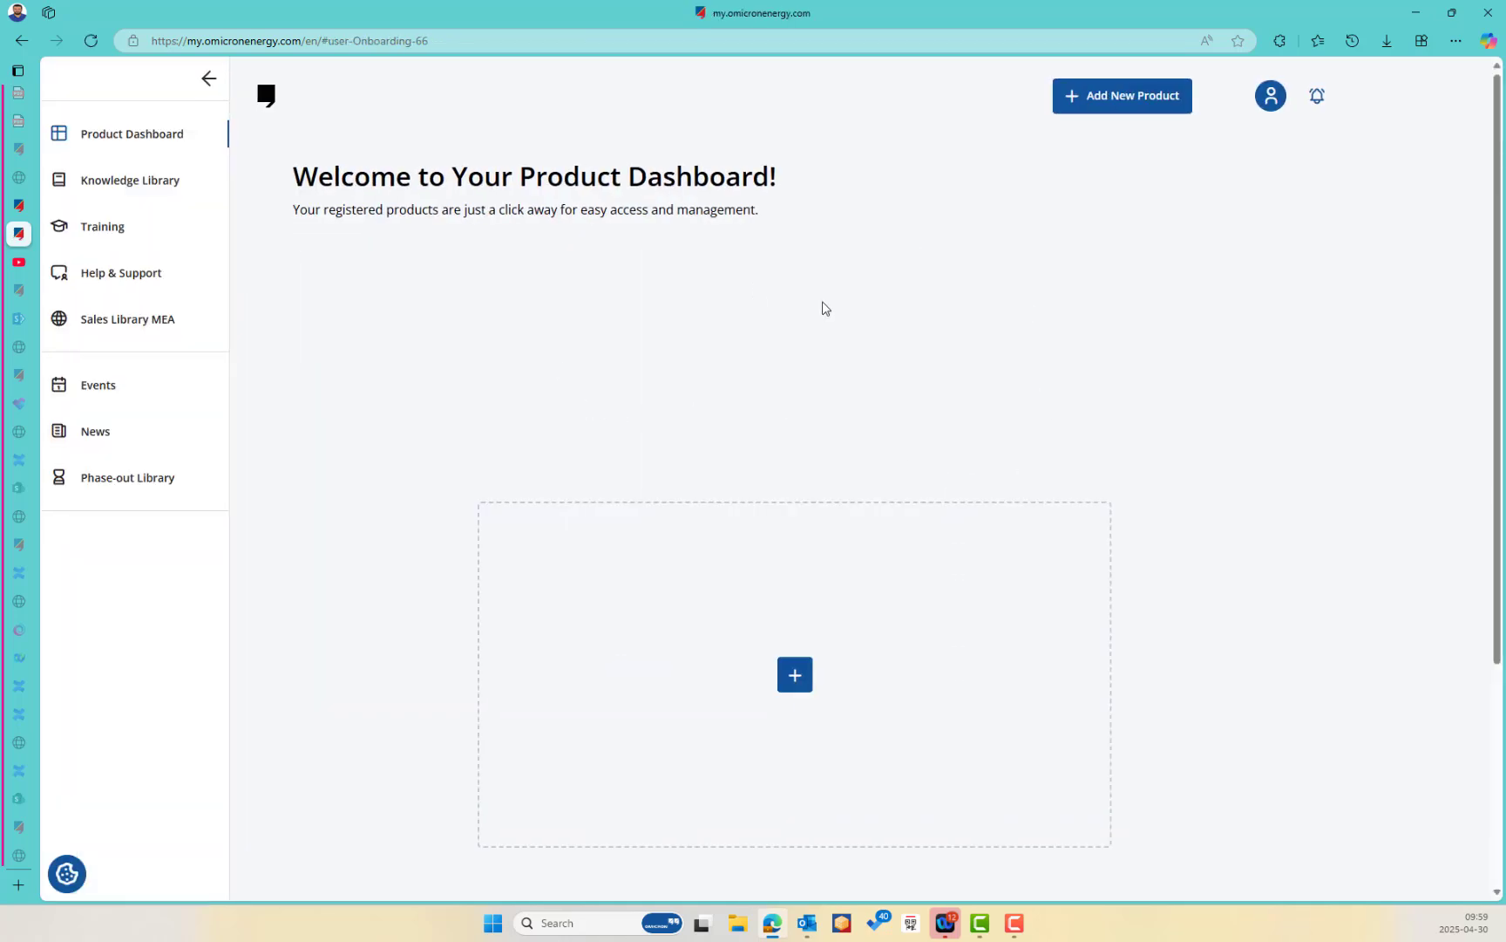
# Start adding a product, search the product catalogue for CMC 500 and select it.
pyautogui.click(799, 677)
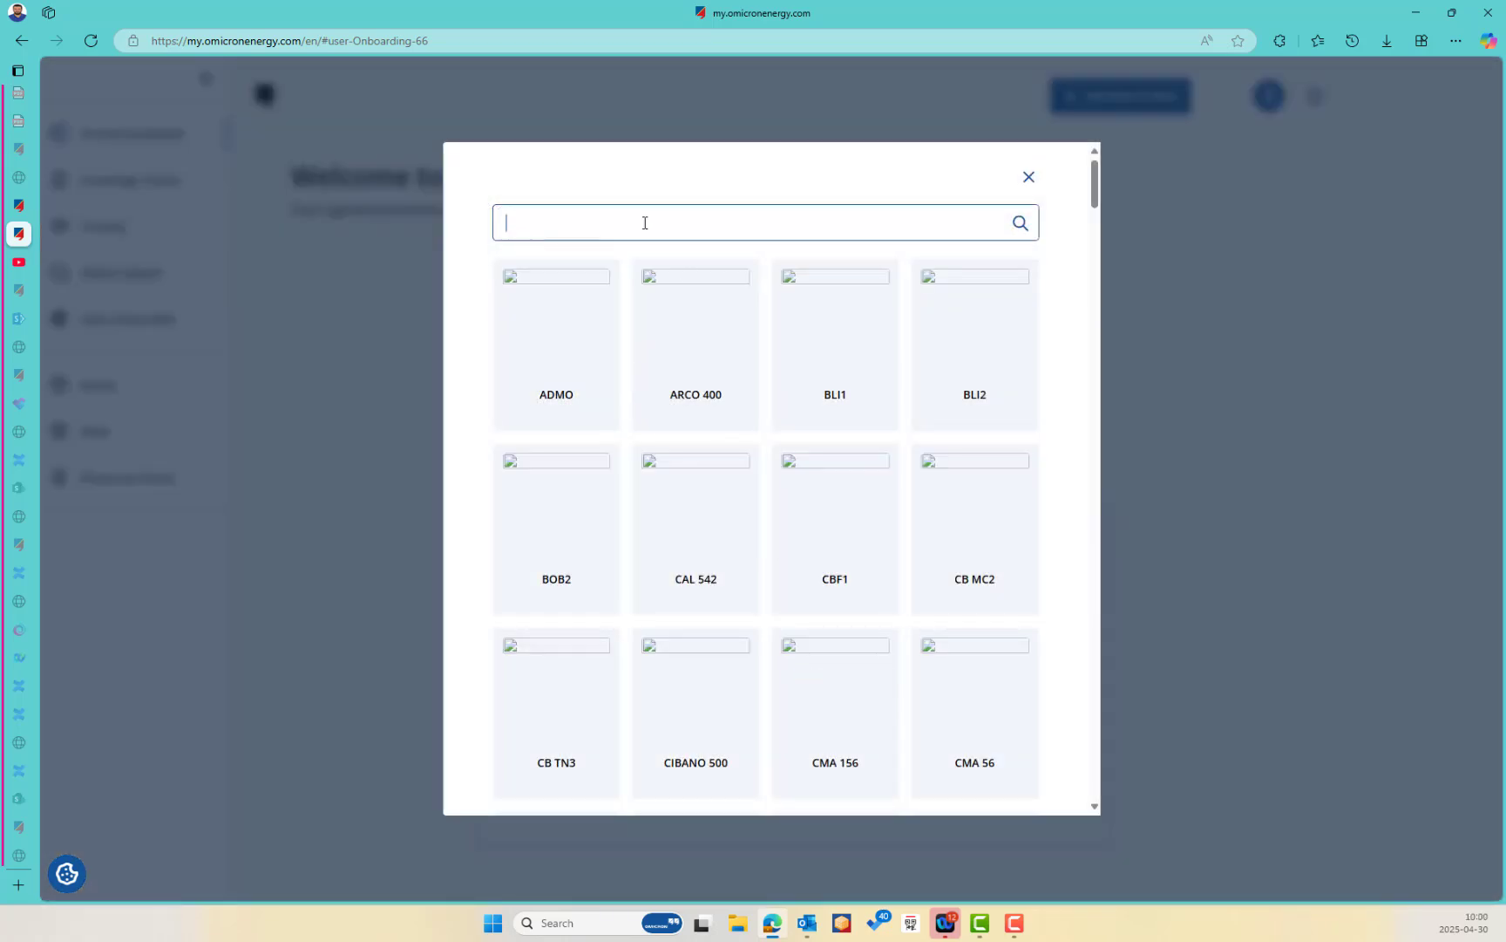
pyautogui.write('CMC')
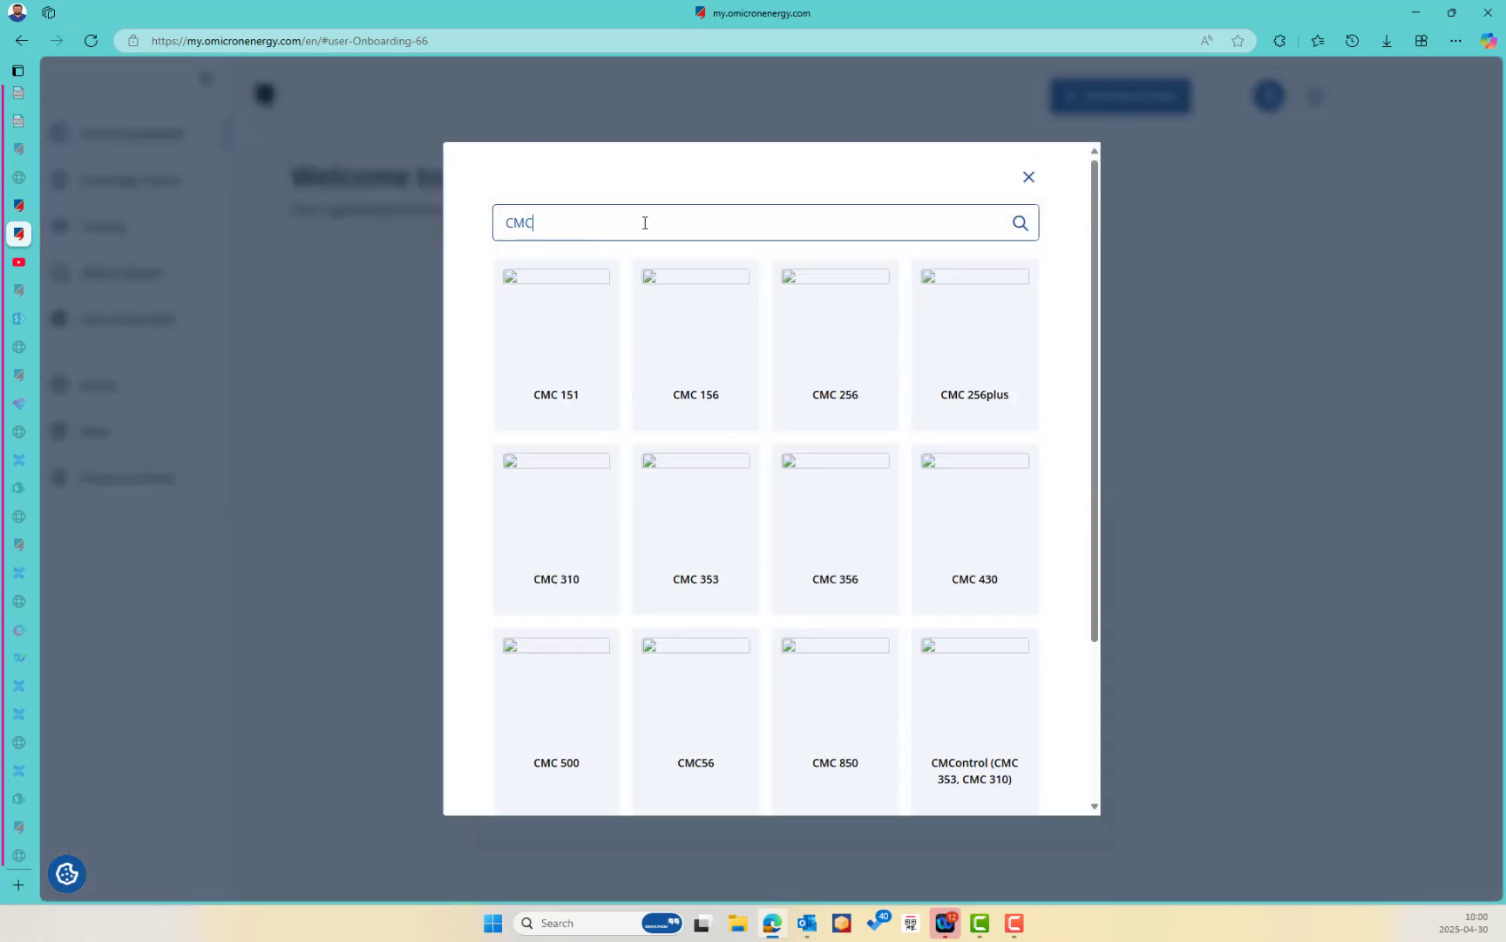
pyautogui.write('500')
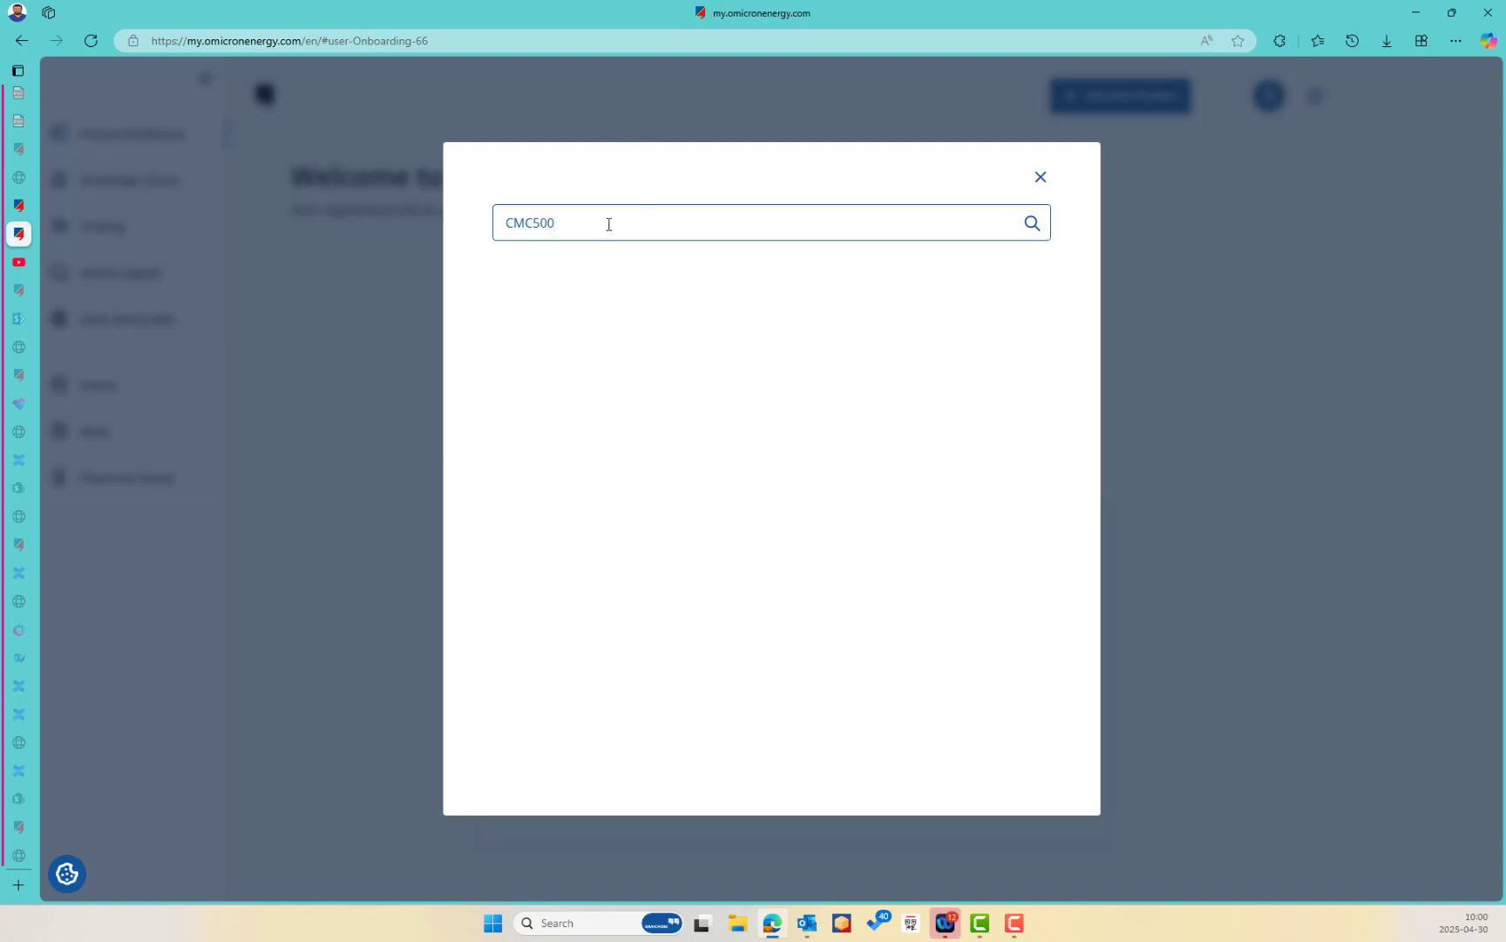
pyautogui.press('BackSpace')
pyautogui.press('BackSpace')
pyautogui.press('BackSpace')
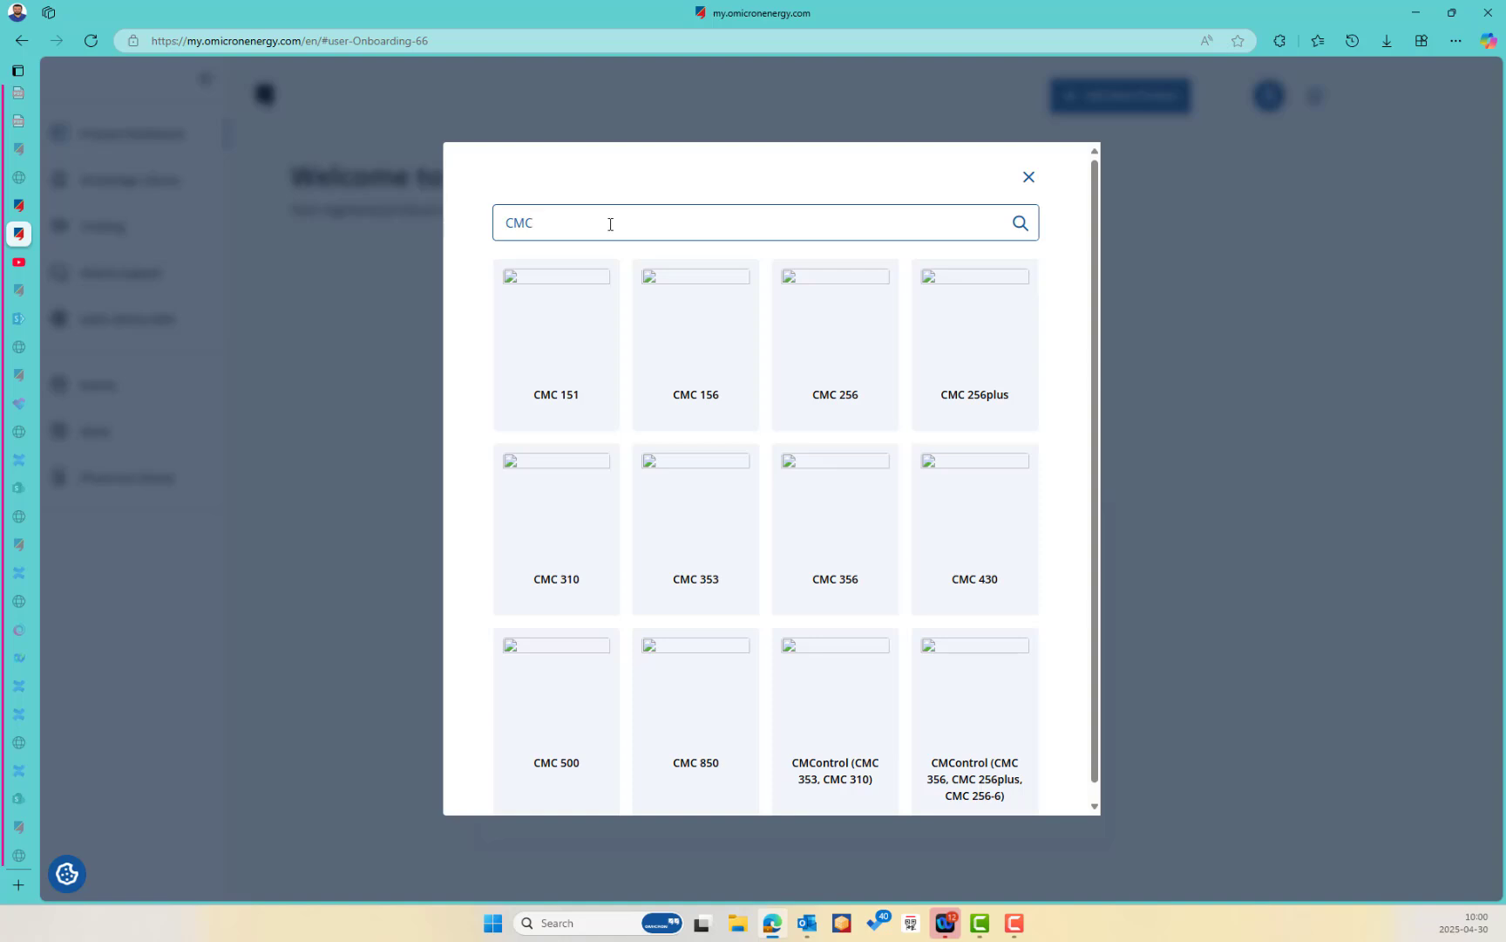
pyautogui.write('500')
pyautogui.click(534, 351)
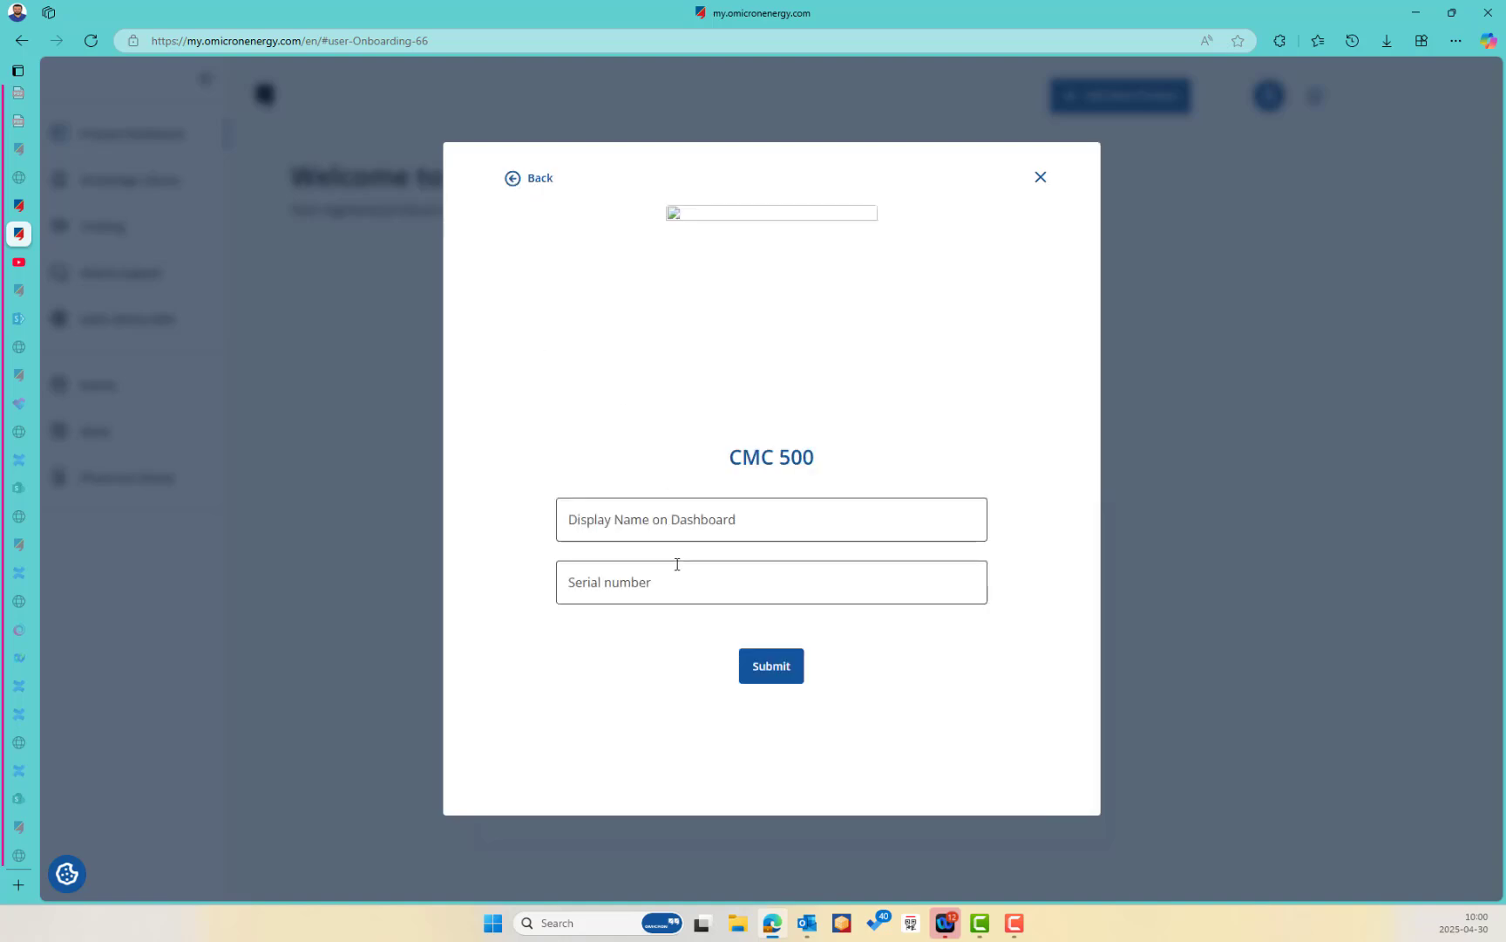
# Submit the CMC 500 registration form and reload the product dashboard.
pyautogui.click(693, 523)
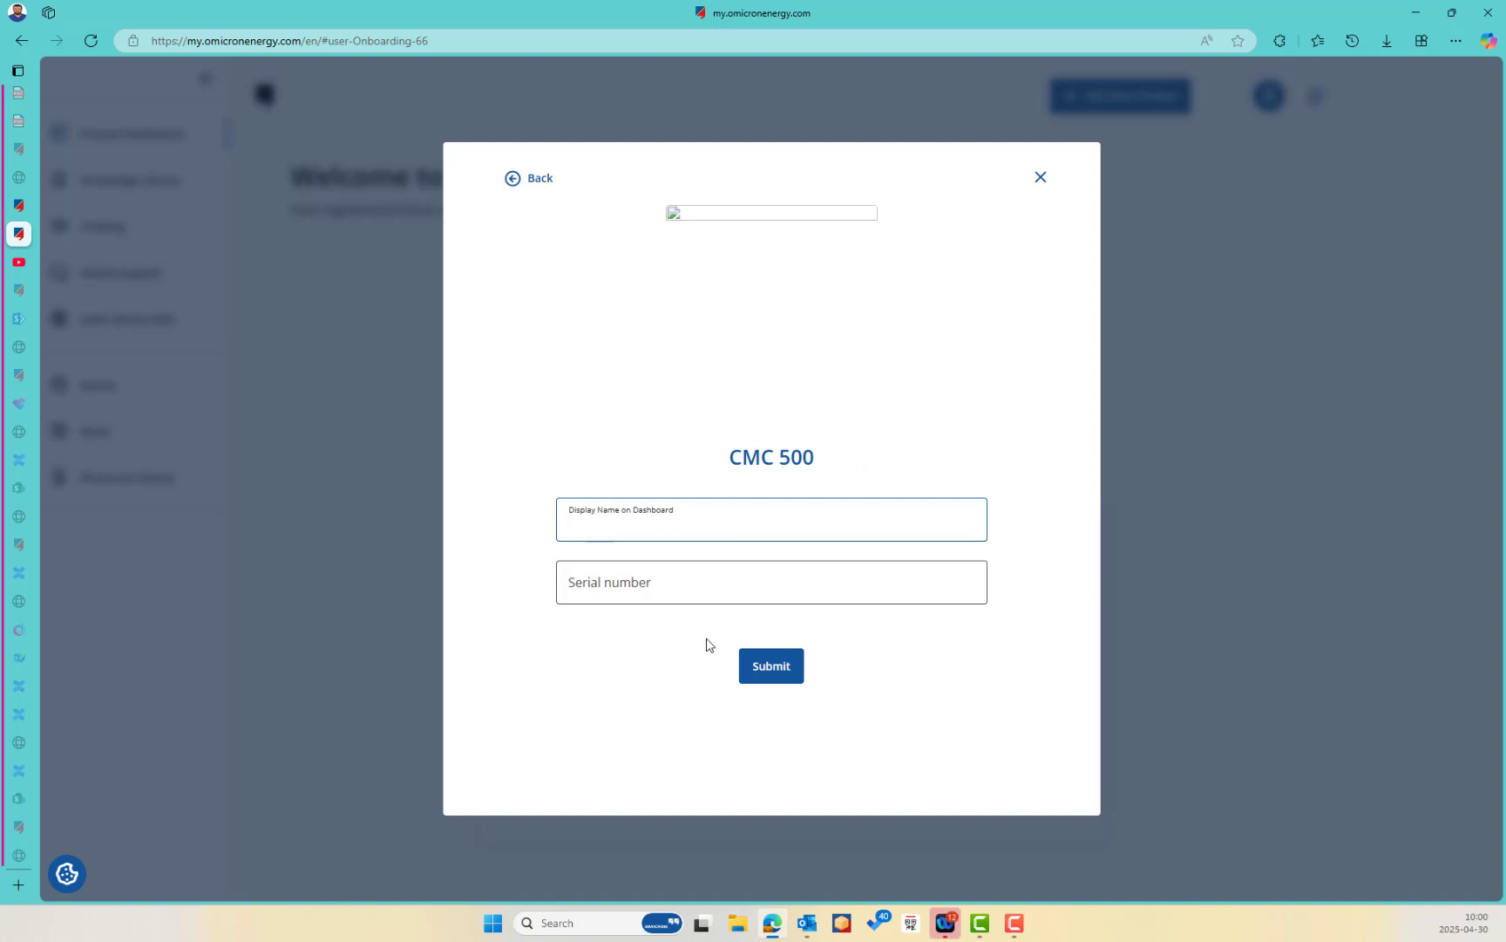
pyautogui.click(776, 667)
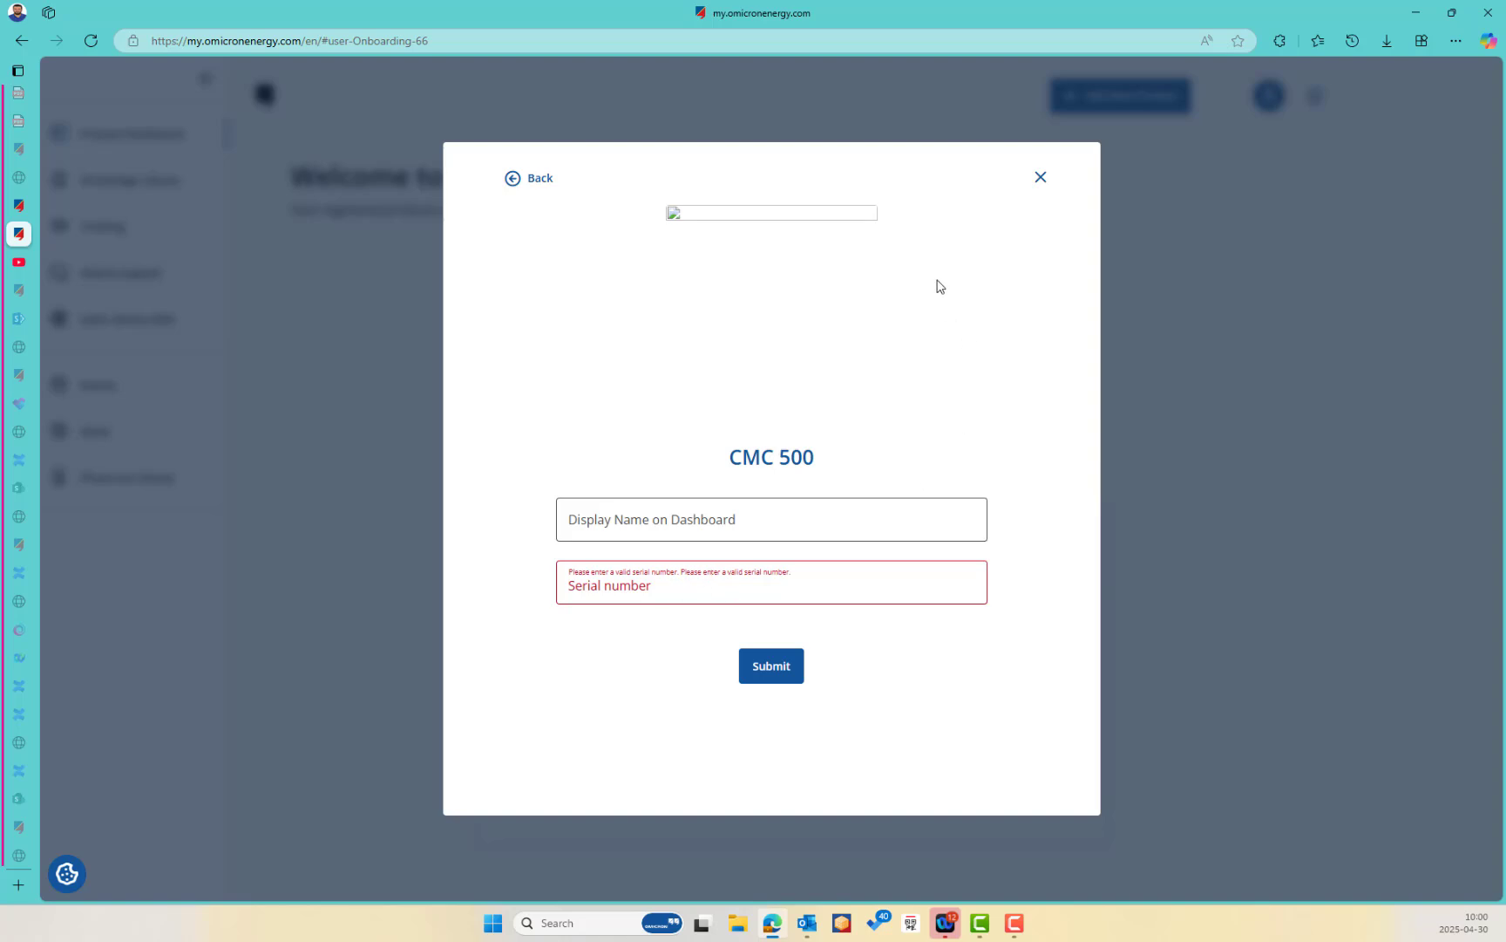
pyautogui.press('F5')
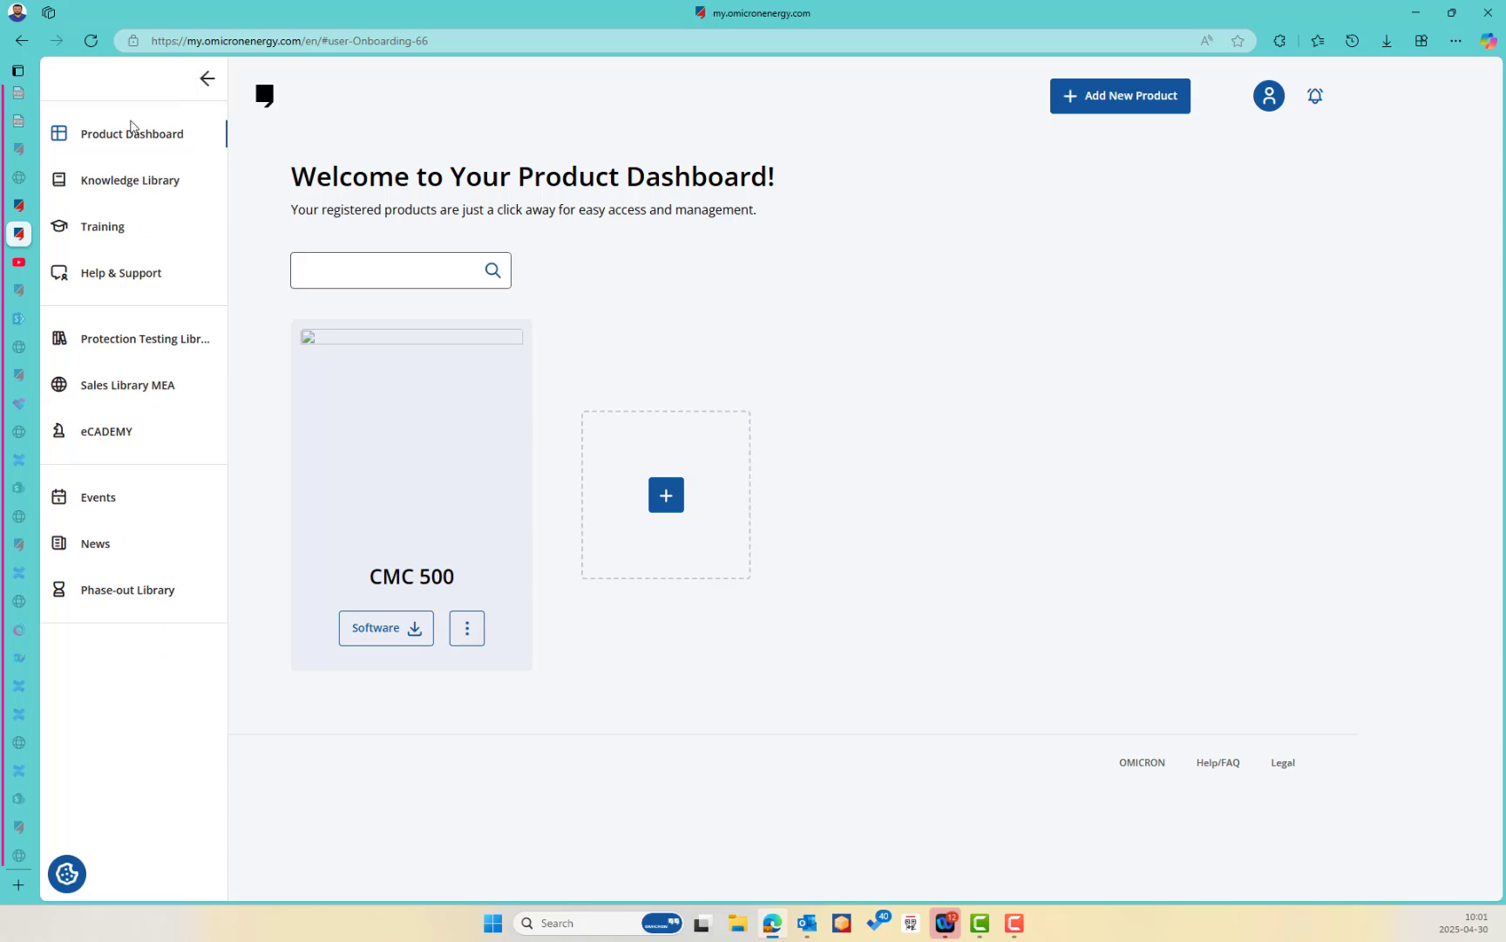
# Show the CMC 500's product options and open the Knowledge Library.
pyautogui.click(466, 628)
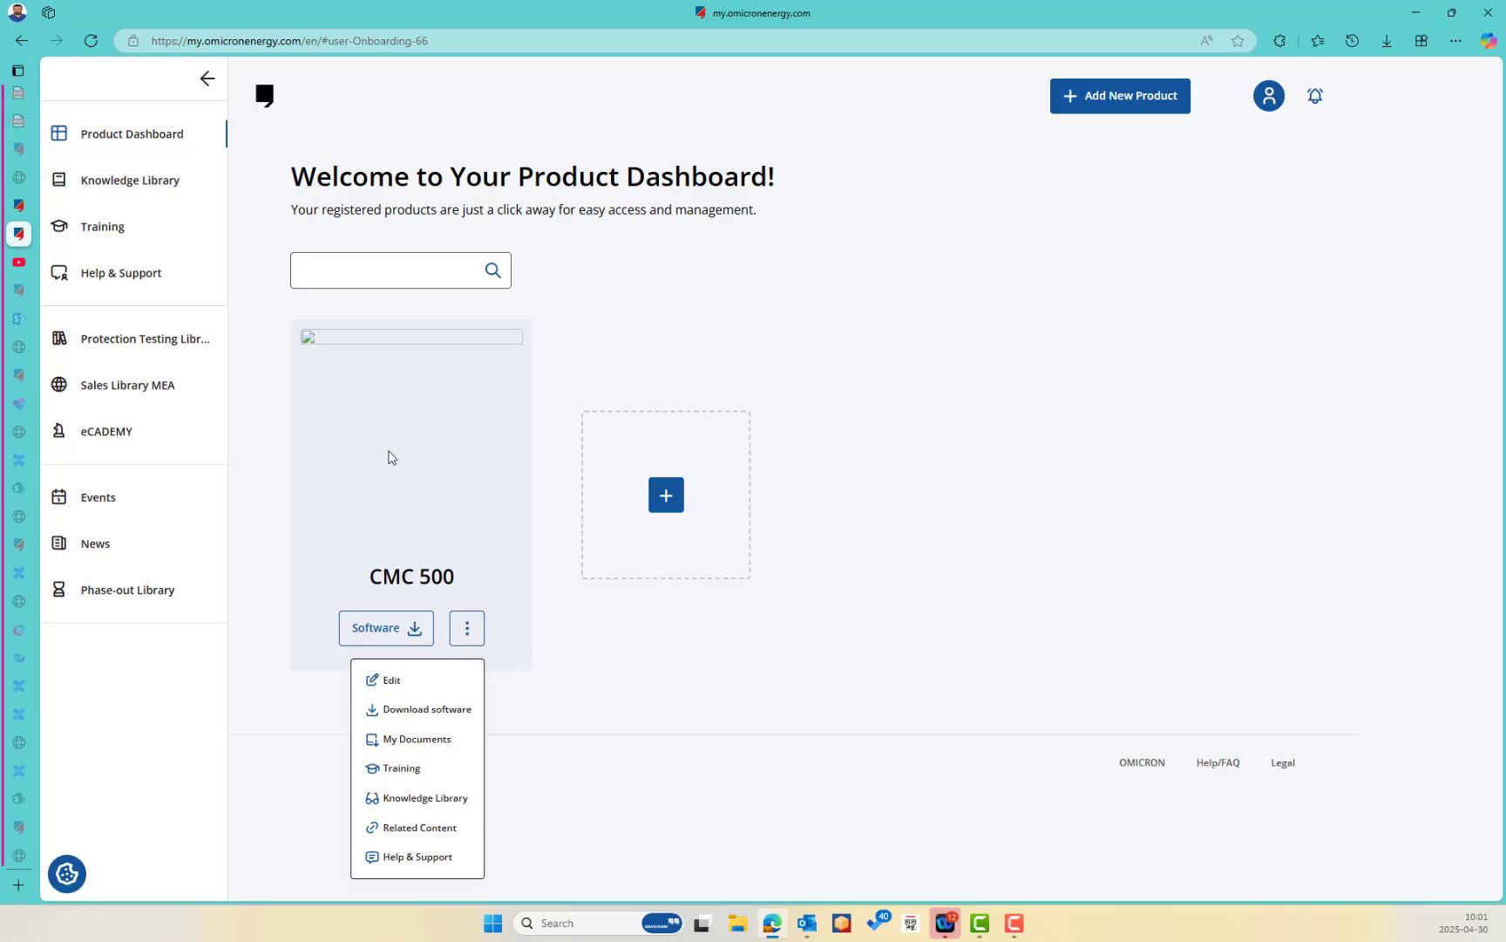
pyautogui.click(135, 184)
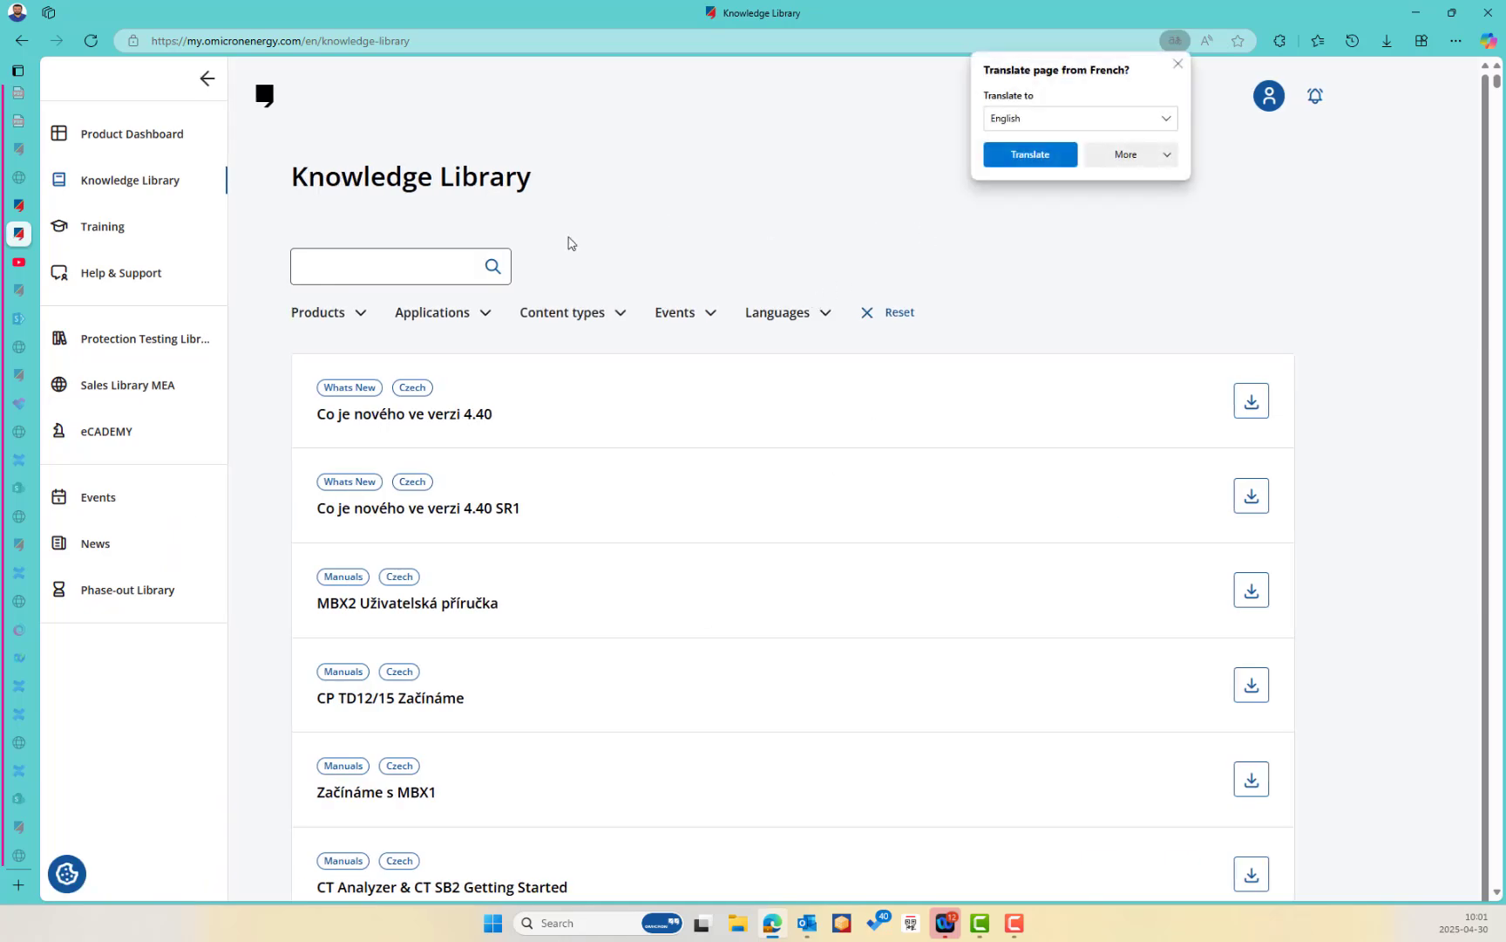
# Open the Protection Testing Library and filter its test templates by the vendor ABB.
pyautogui.click(159, 346)
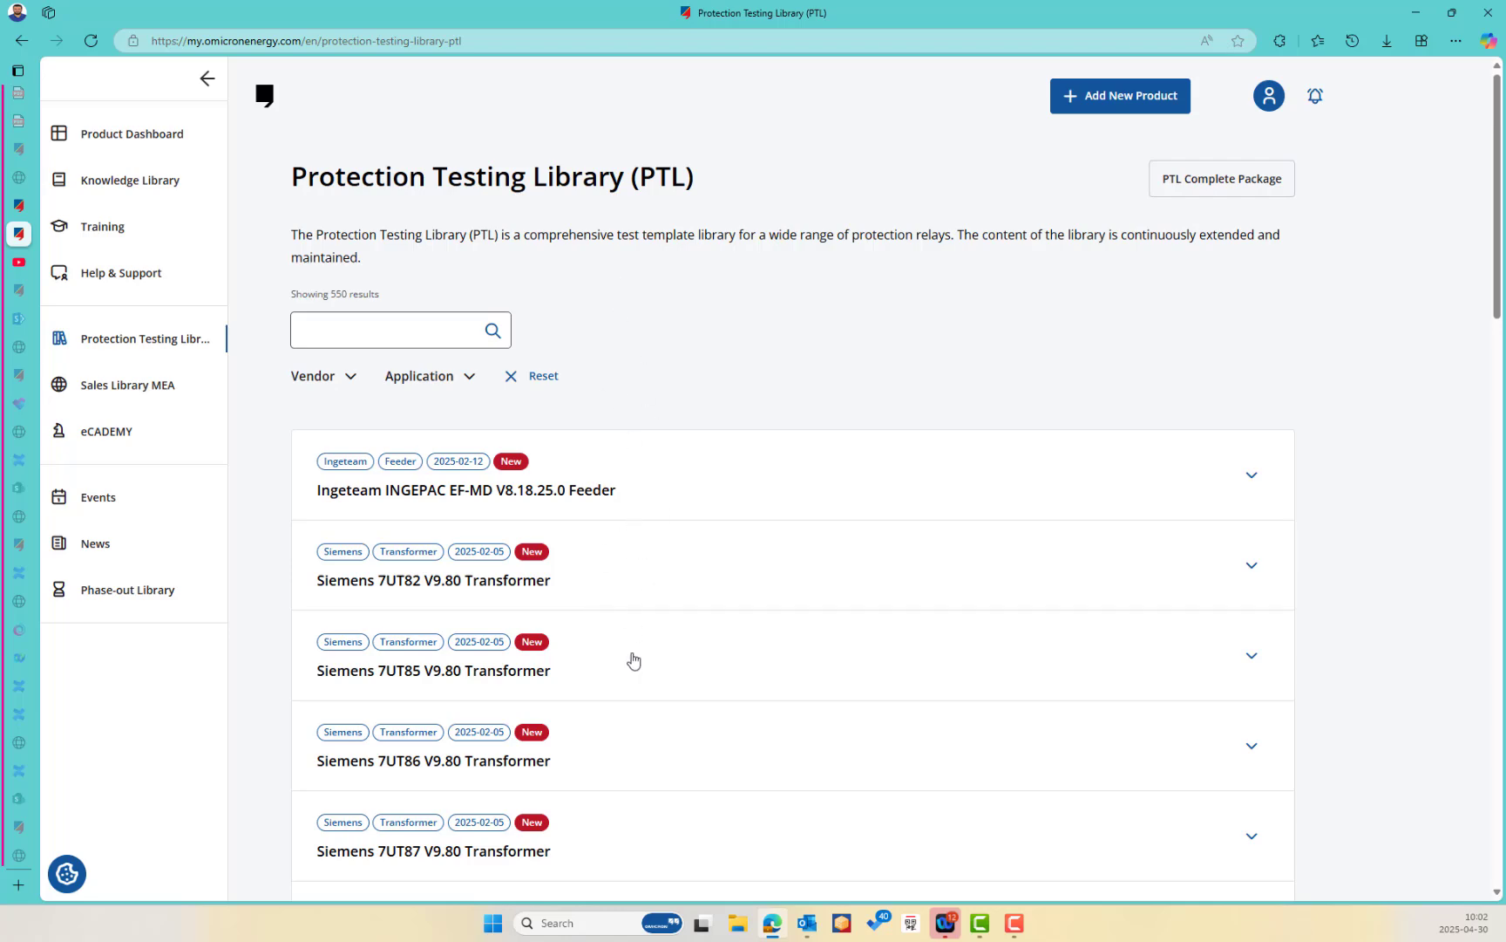
pyautogui.scroll(-20, 589, 497)
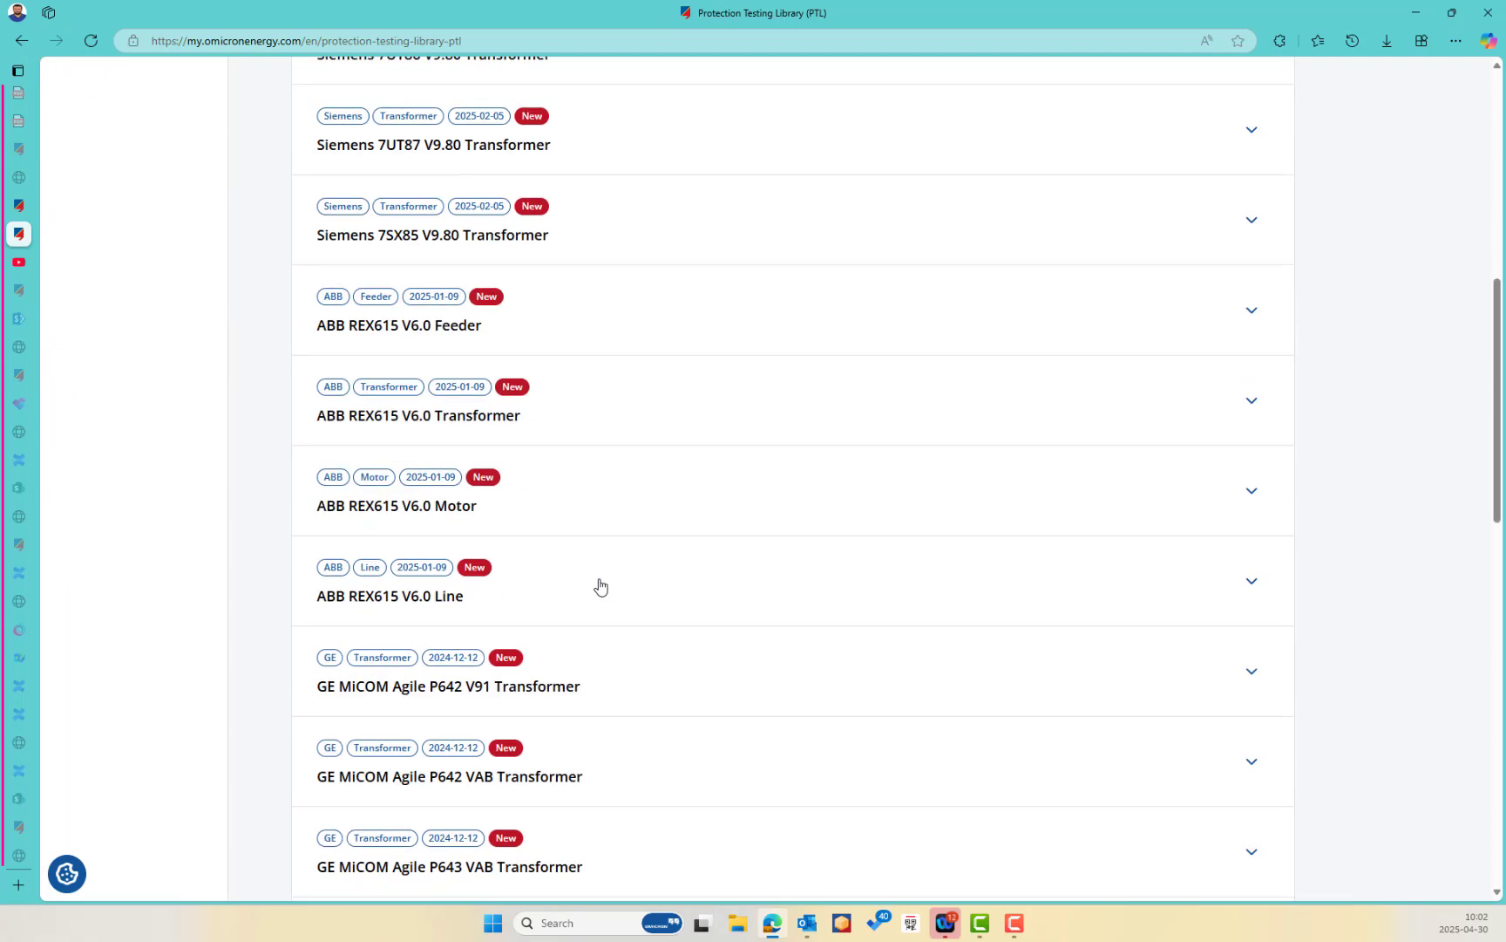
pyautogui.scroll(20, 586, 634)
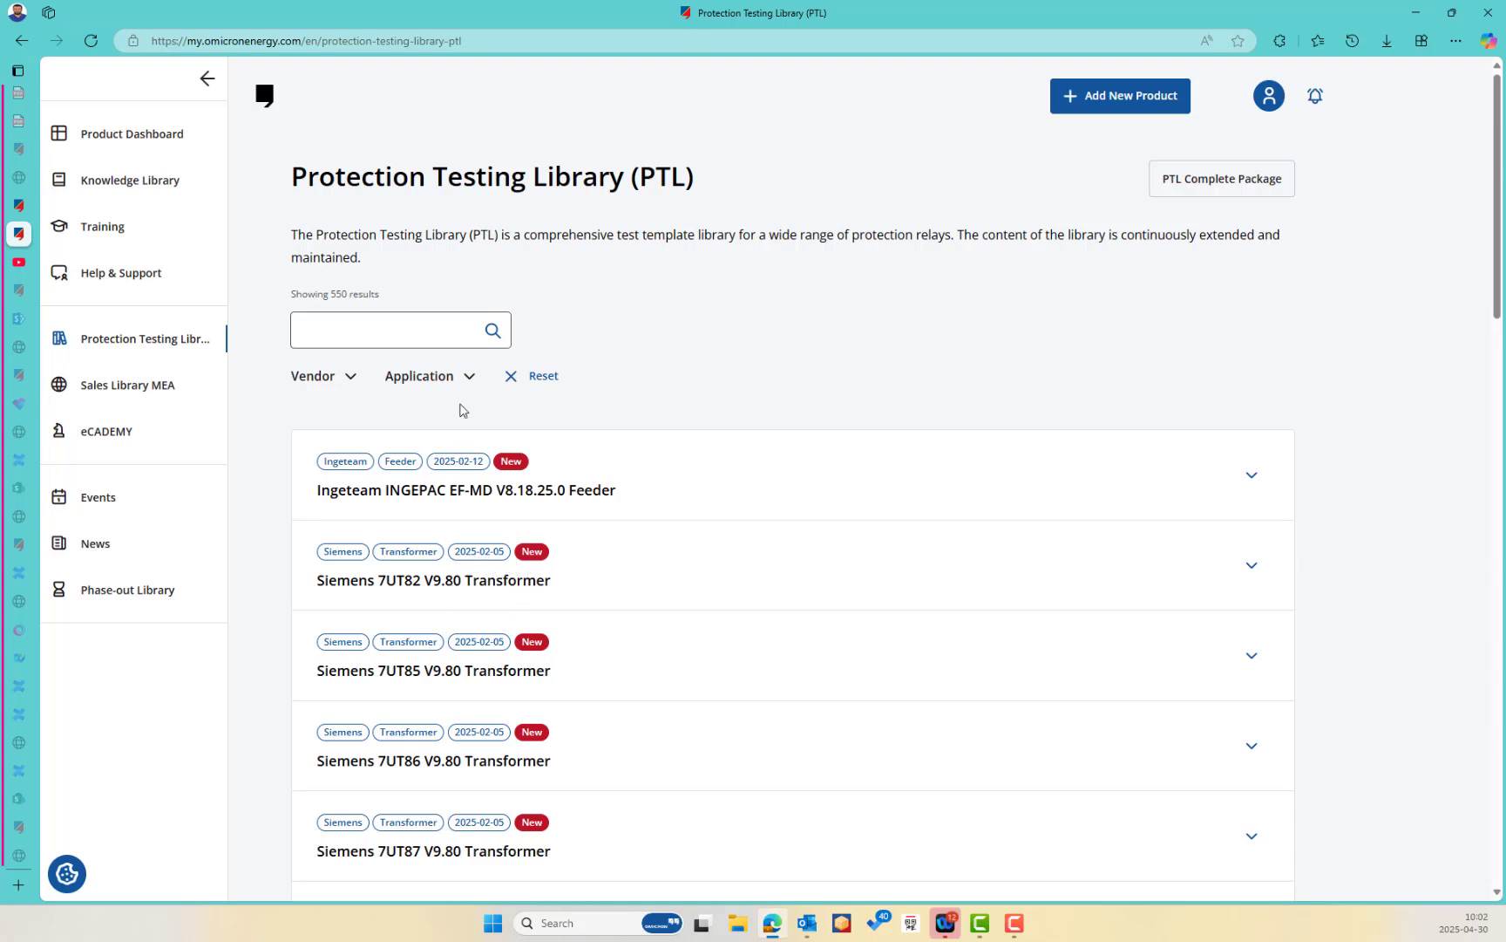
pyautogui.click(350, 377)
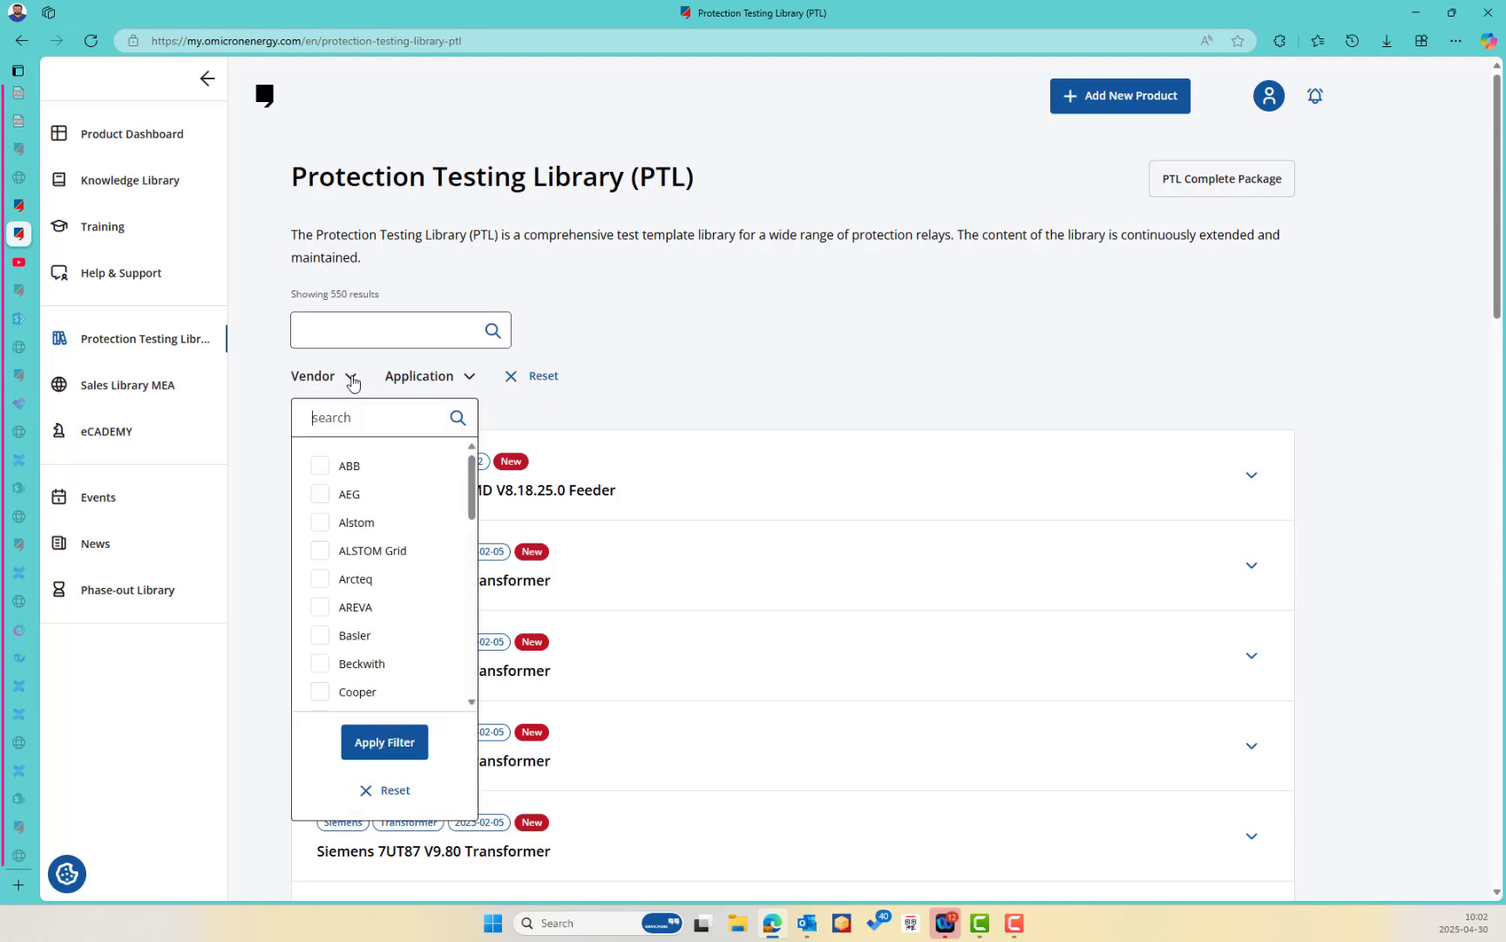
pyautogui.click(327, 468)
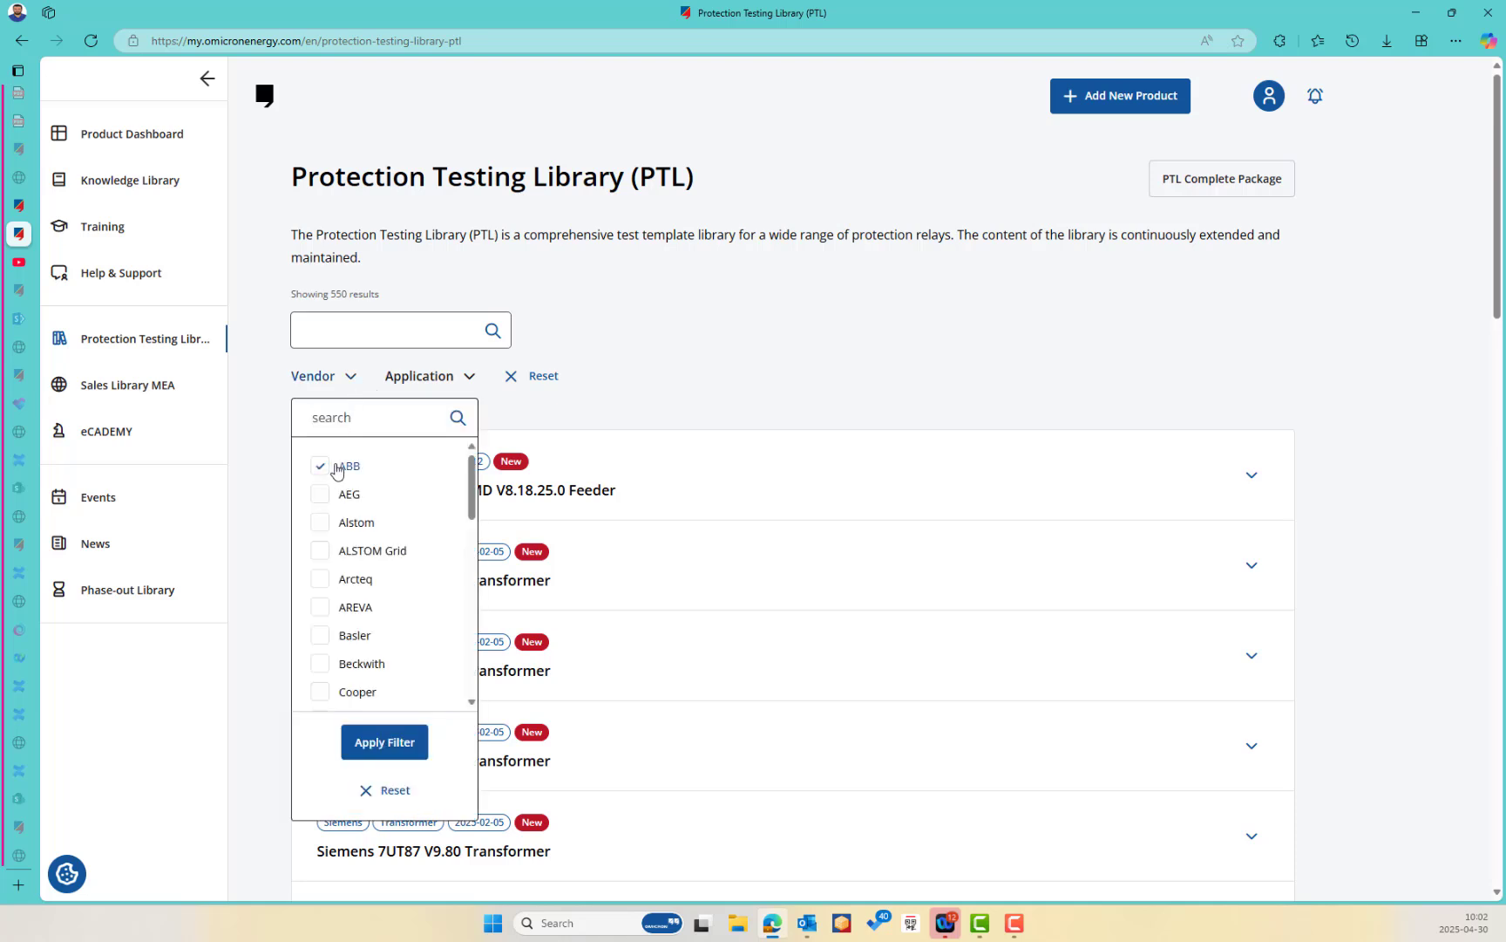
pyautogui.click(384, 751)
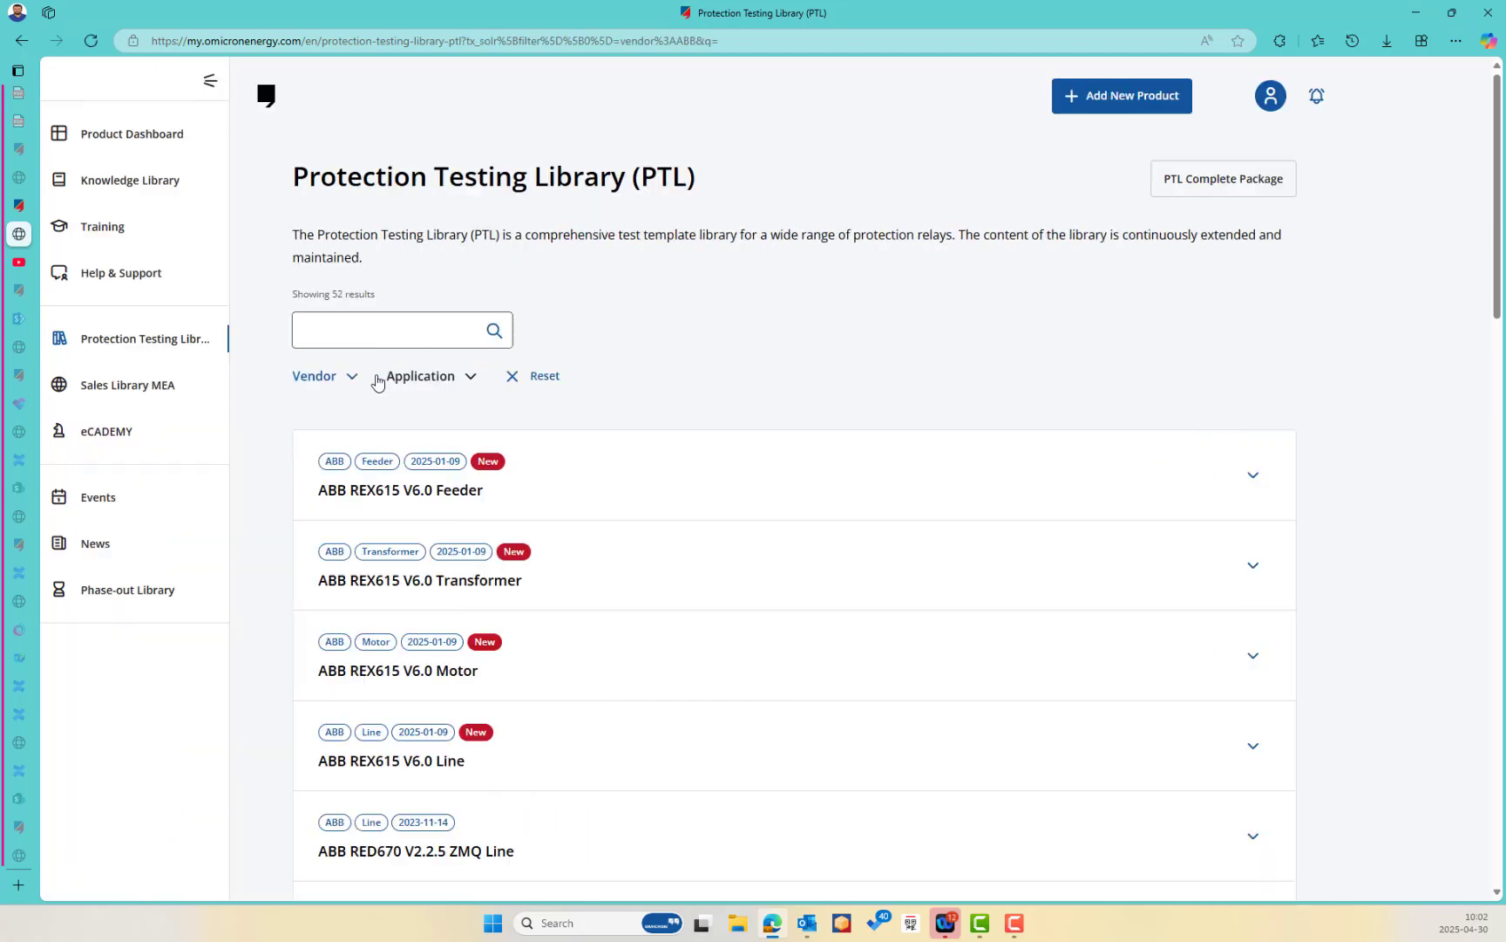
# Narrow the ABB test templates to the Transformer application.
pyautogui.click(460, 380)
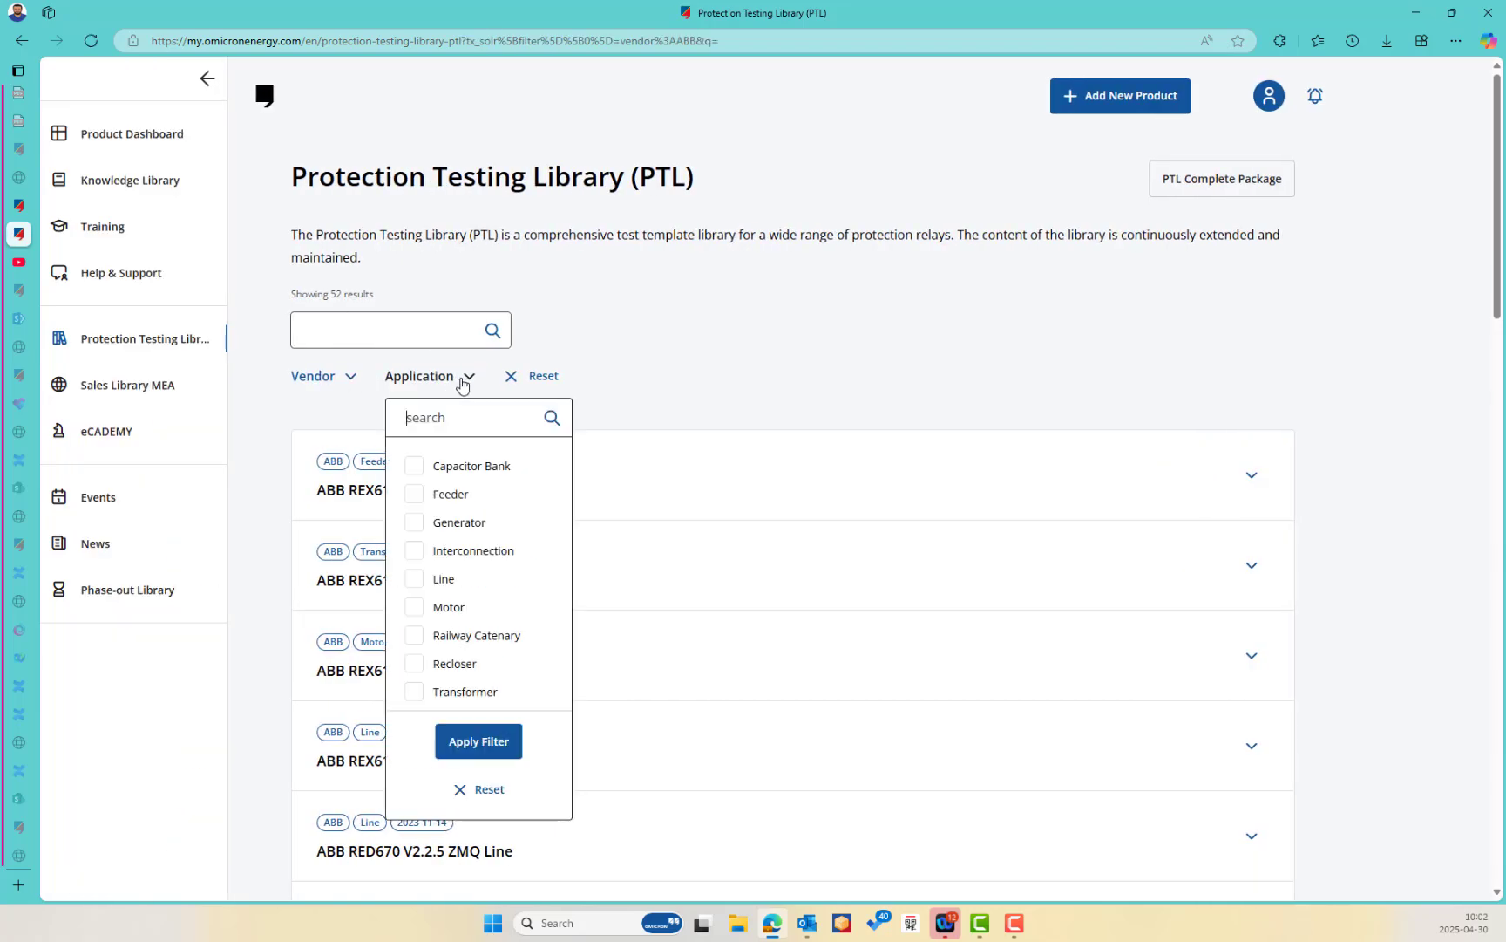
pyautogui.click(432, 696)
pyautogui.click(496, 752)
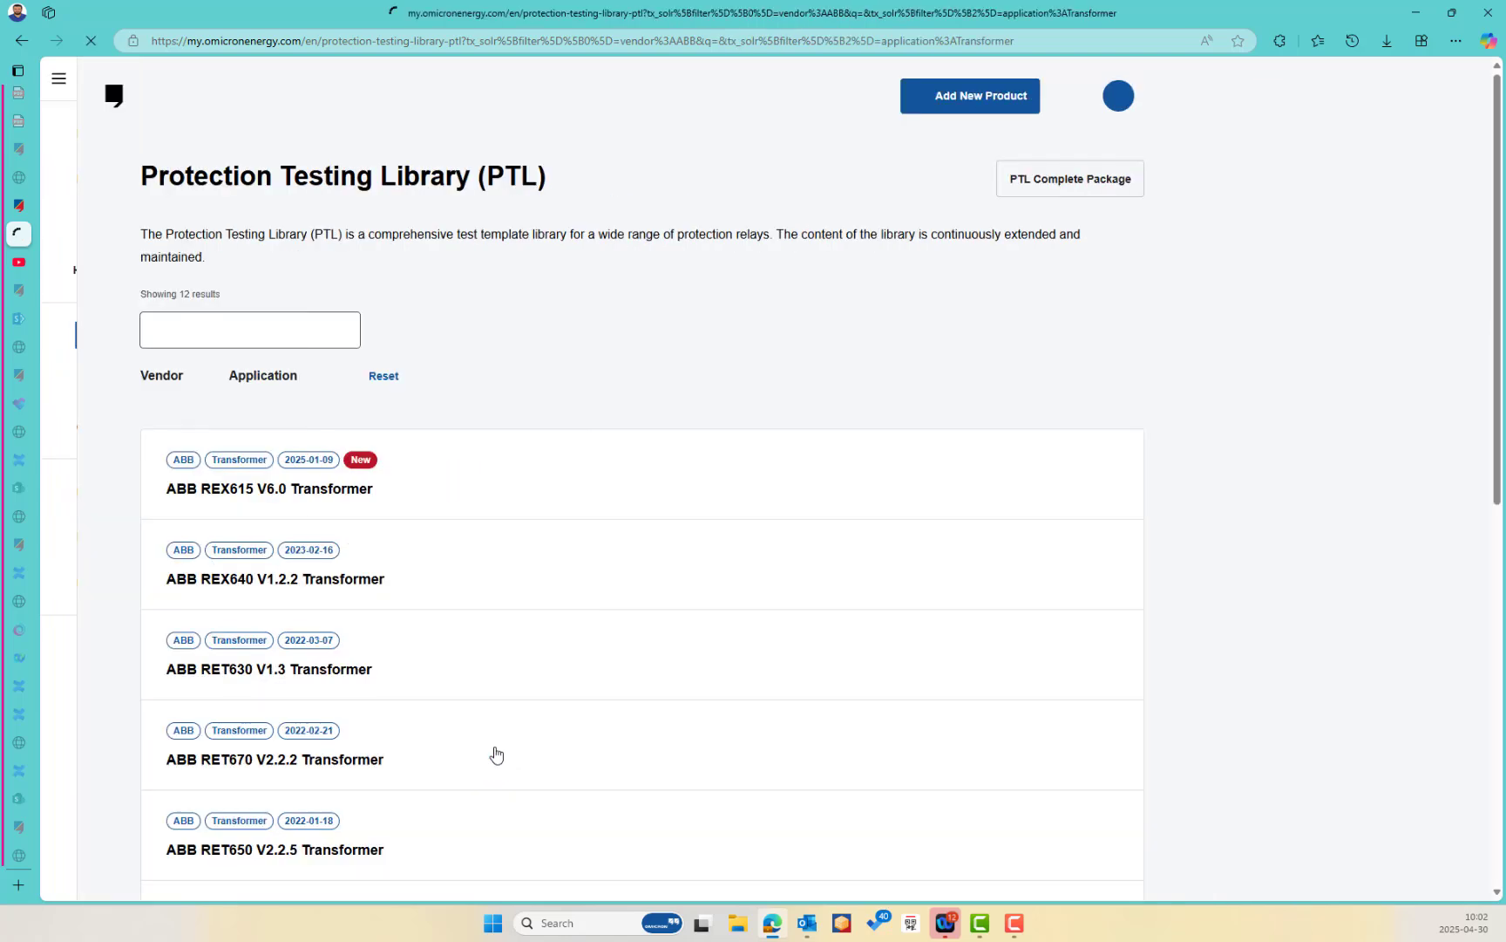
# Look through the ABB transformer templates and expand the details of ABB REX640 V1.2.2 Transformer.
pyautogui.scroll(-4, 472, 556)
pyautogui.scroll(-4, 481, 576)
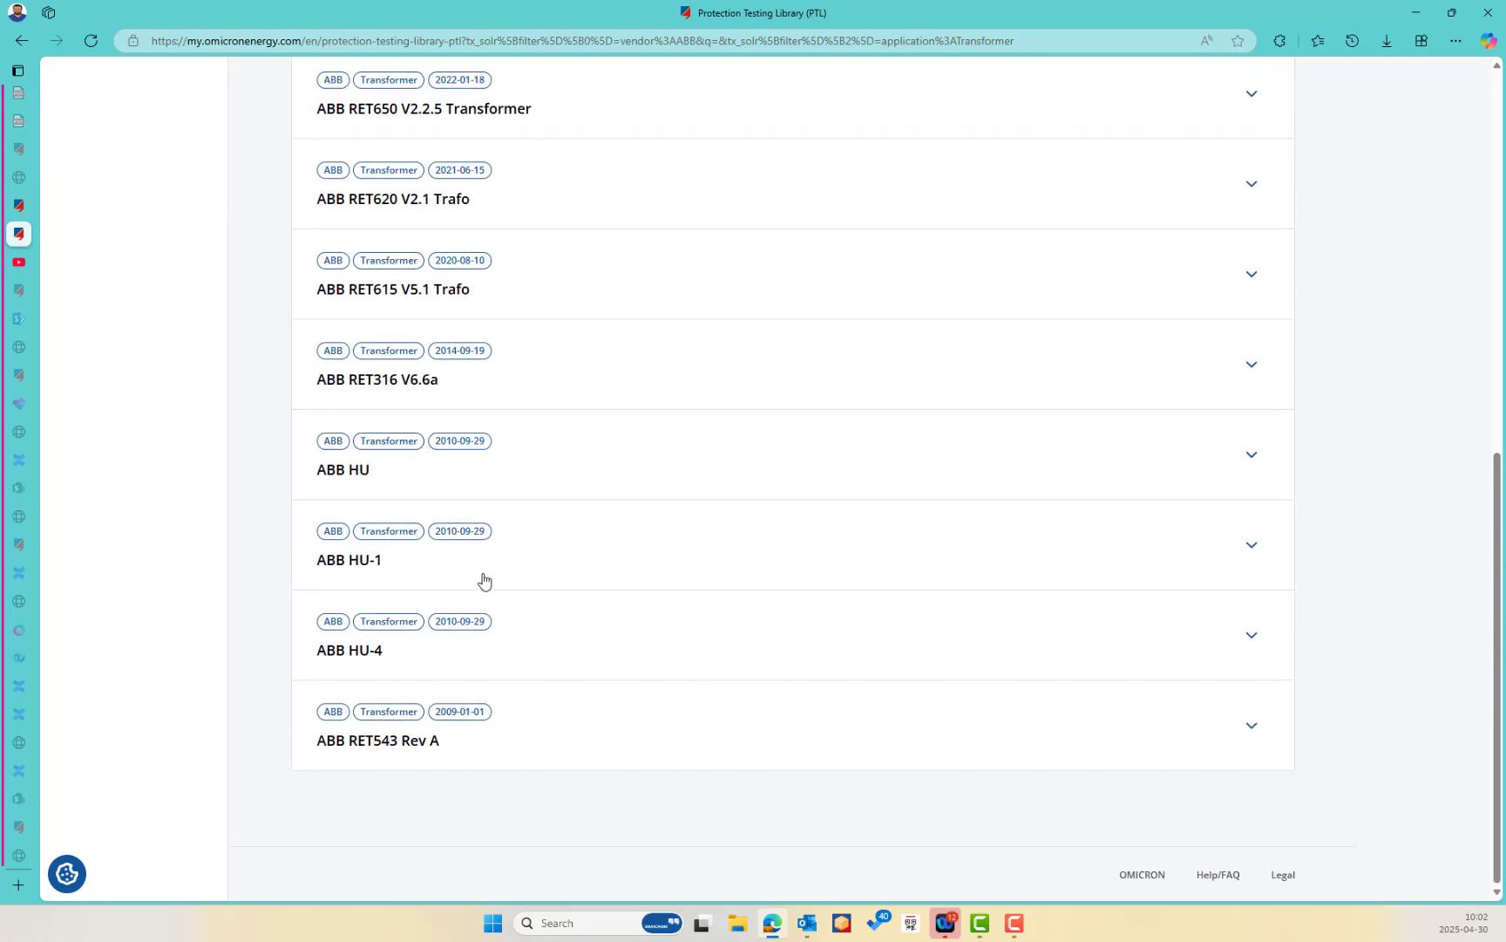
pyautogui.scroll(8, 483, 571)
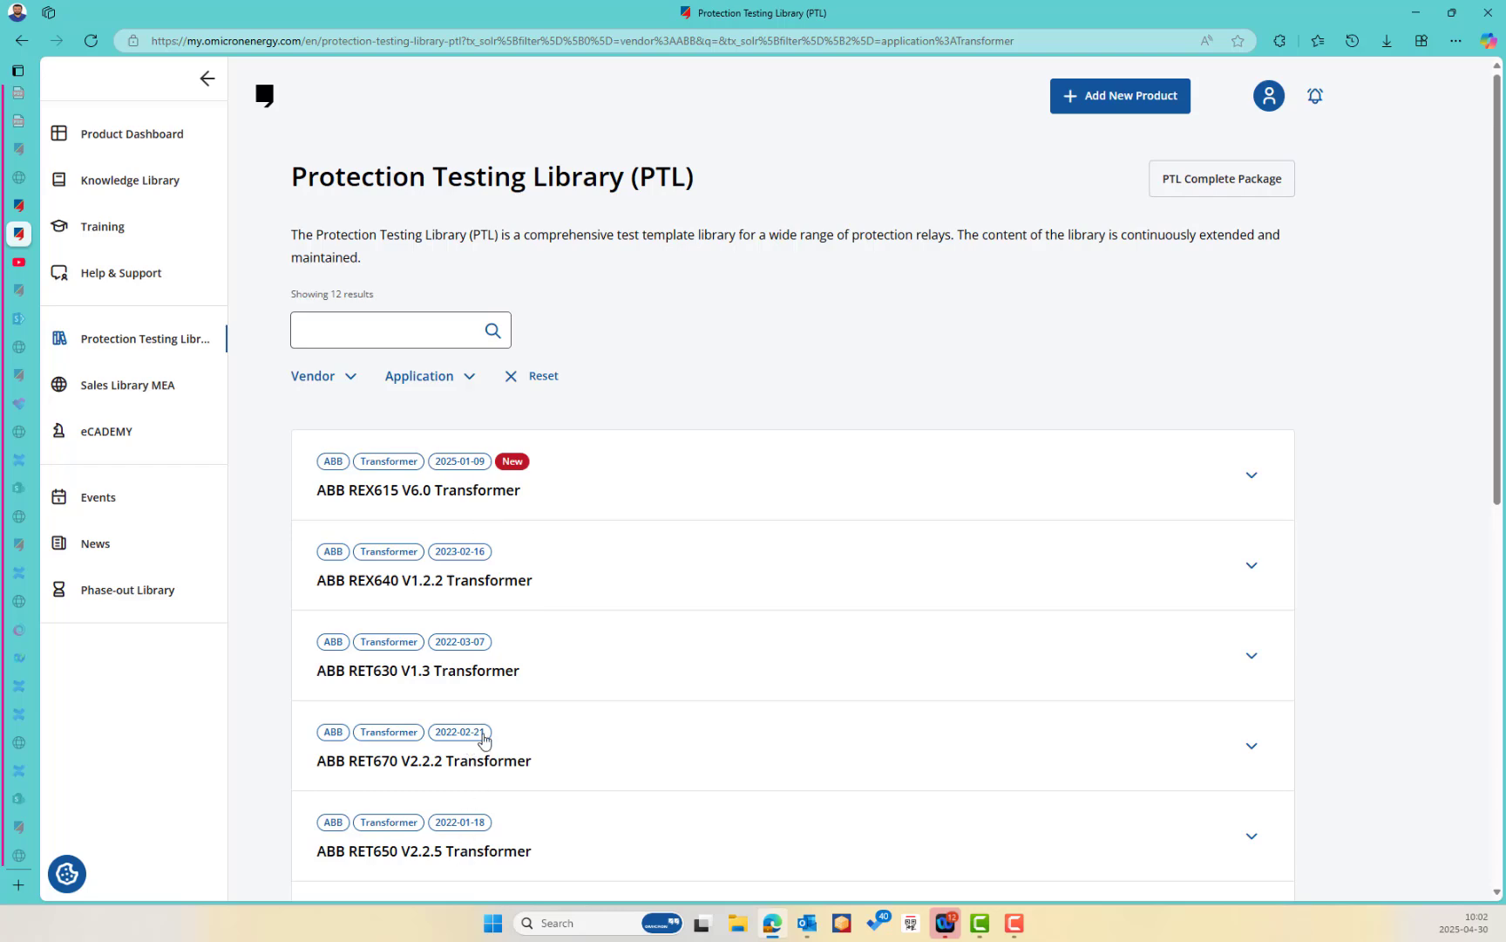
pyautogui.scroll(-1, 526, 596)
pyautogui.scroll(-3, 526, 595)
pyautogui.scroll(-5, 558, 652)
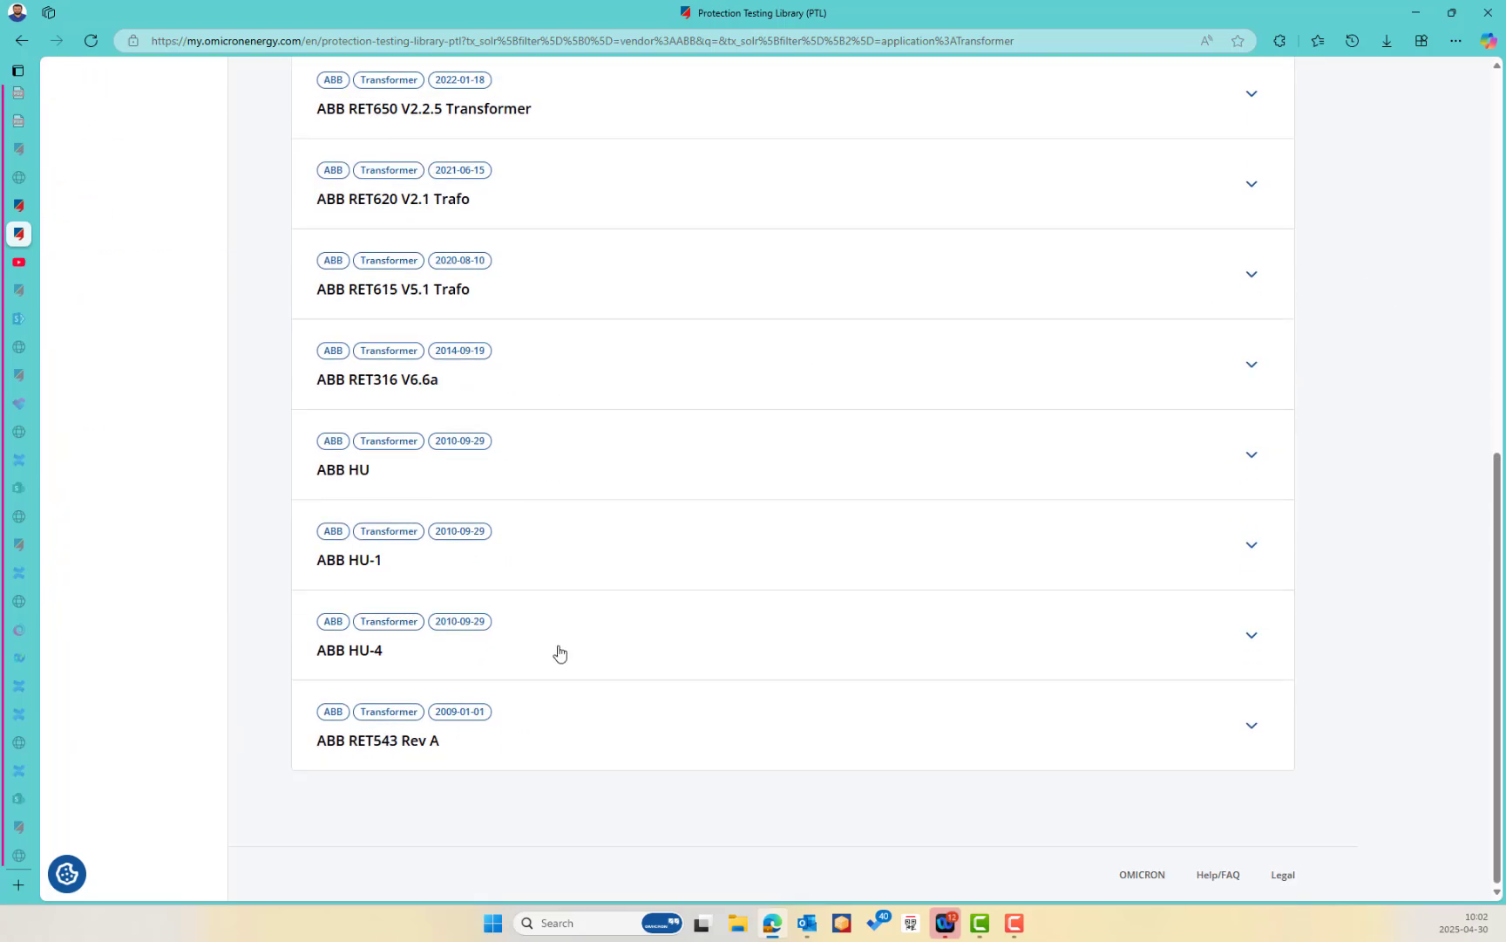
pyautogui.scroll(4, 935, 523)
pyautogui.scroll(1, 936, 522)
pyautogui.click(1251, 294)
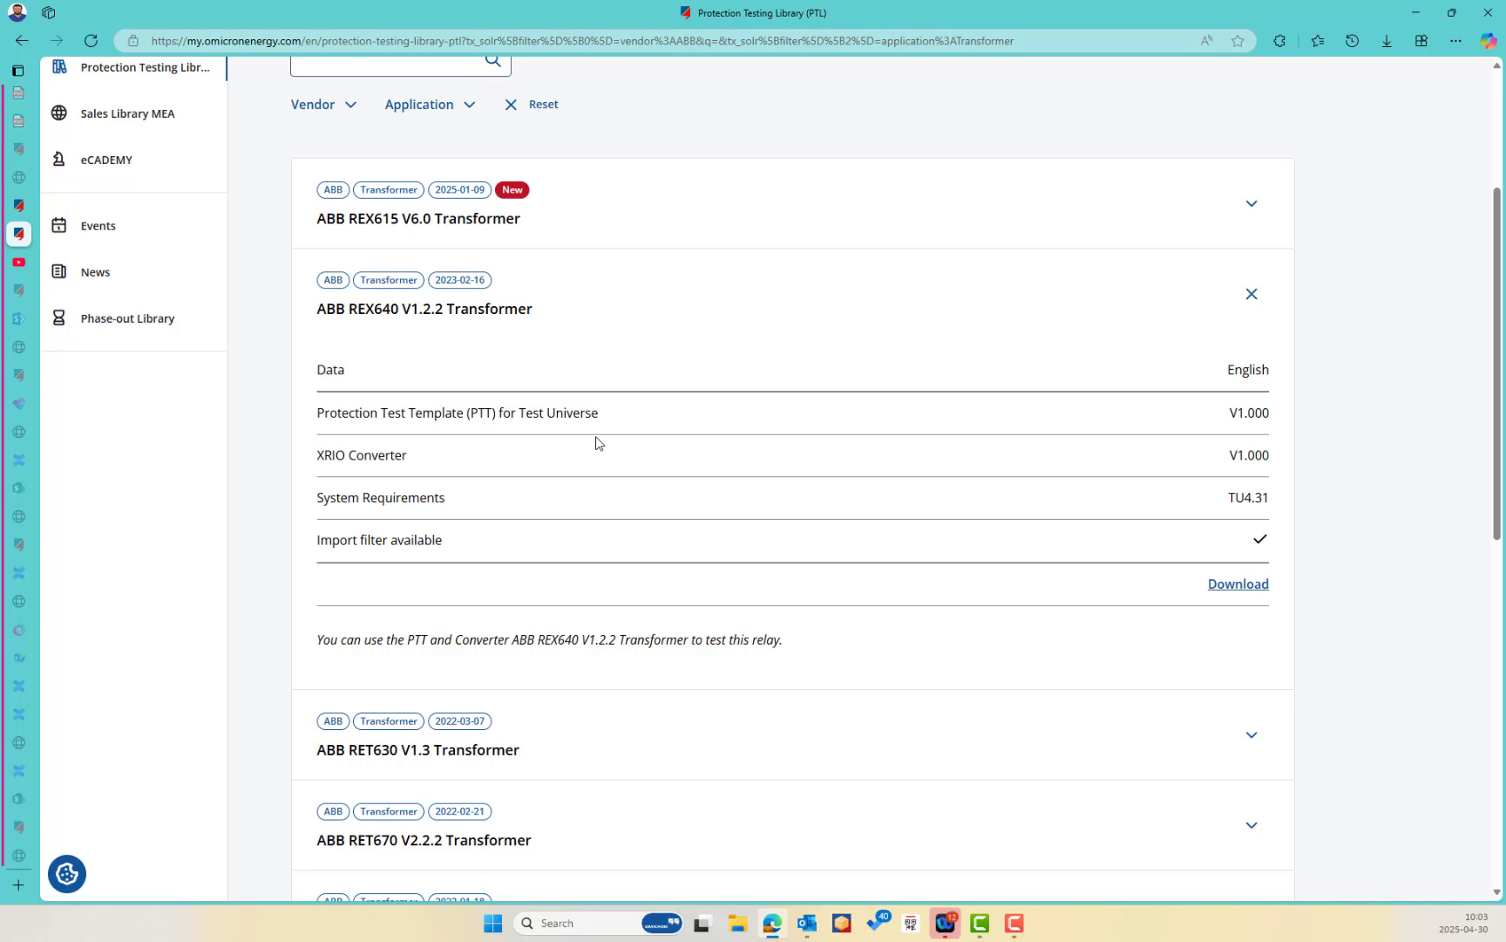
pyautogui.scroll(-10, 648, 572)
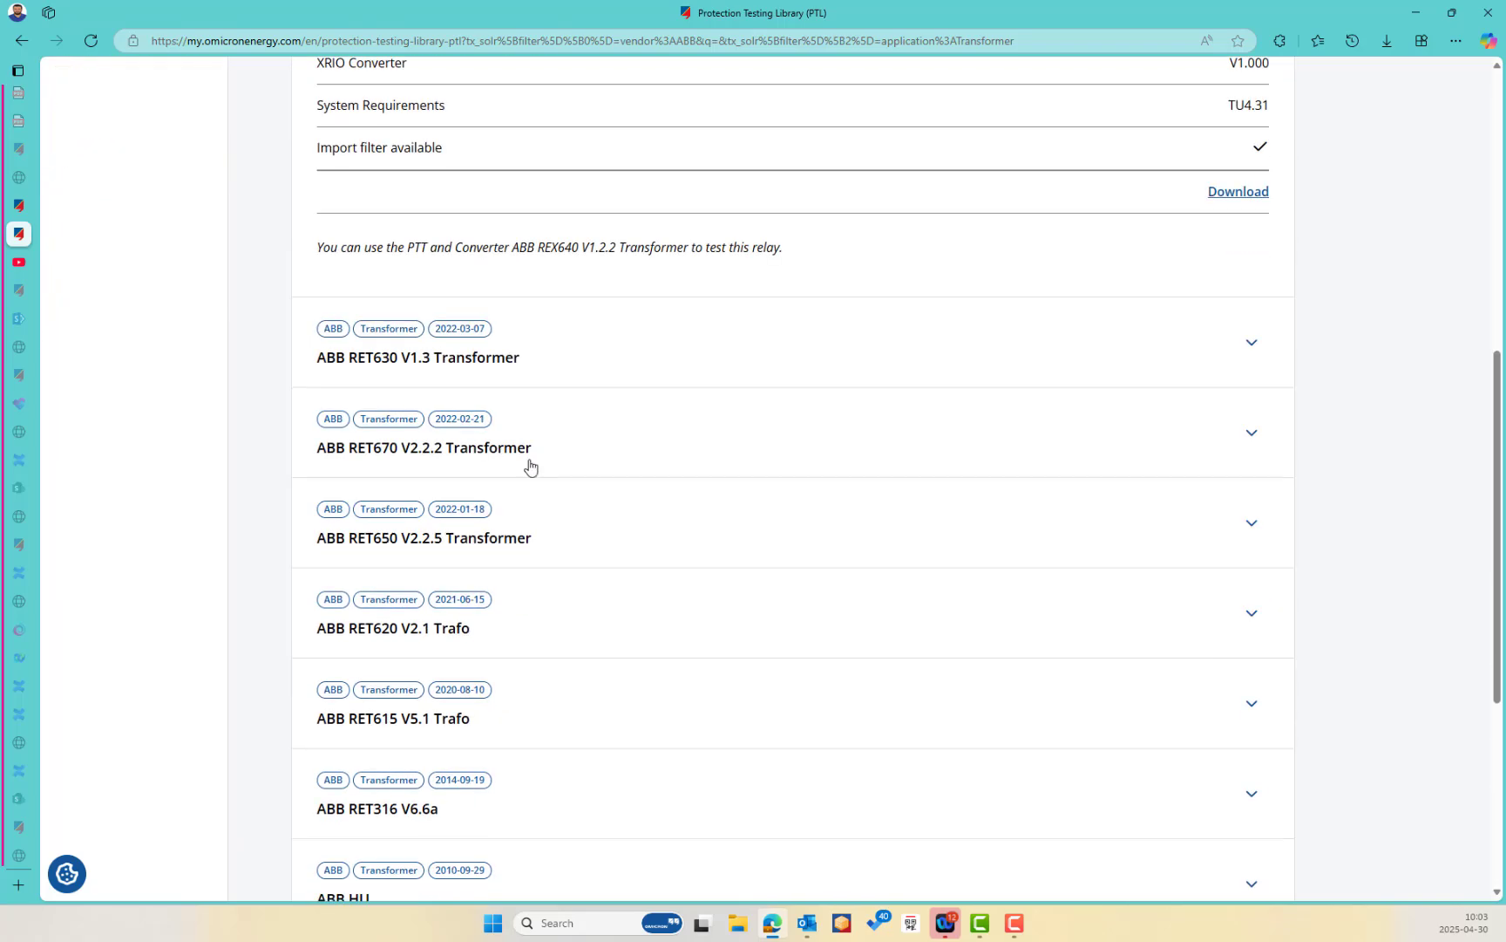
pyautogui.scroll(10, 585, 534)
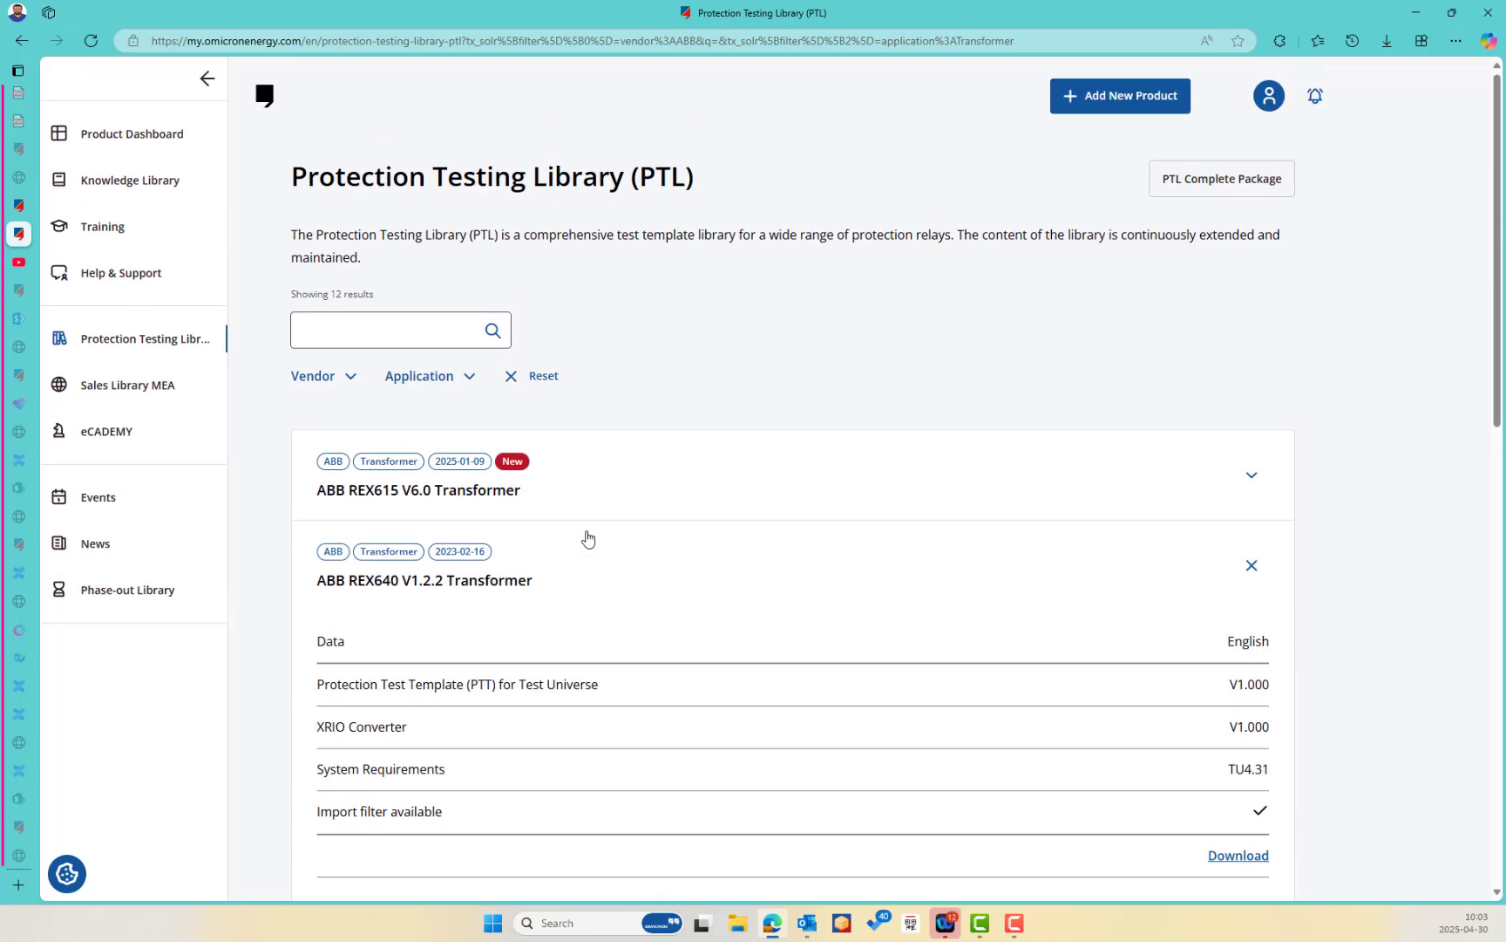
# Reset the Protection Testing Library filters and open the eCADEMY learning platform.
pyautogui.click(516, 373)
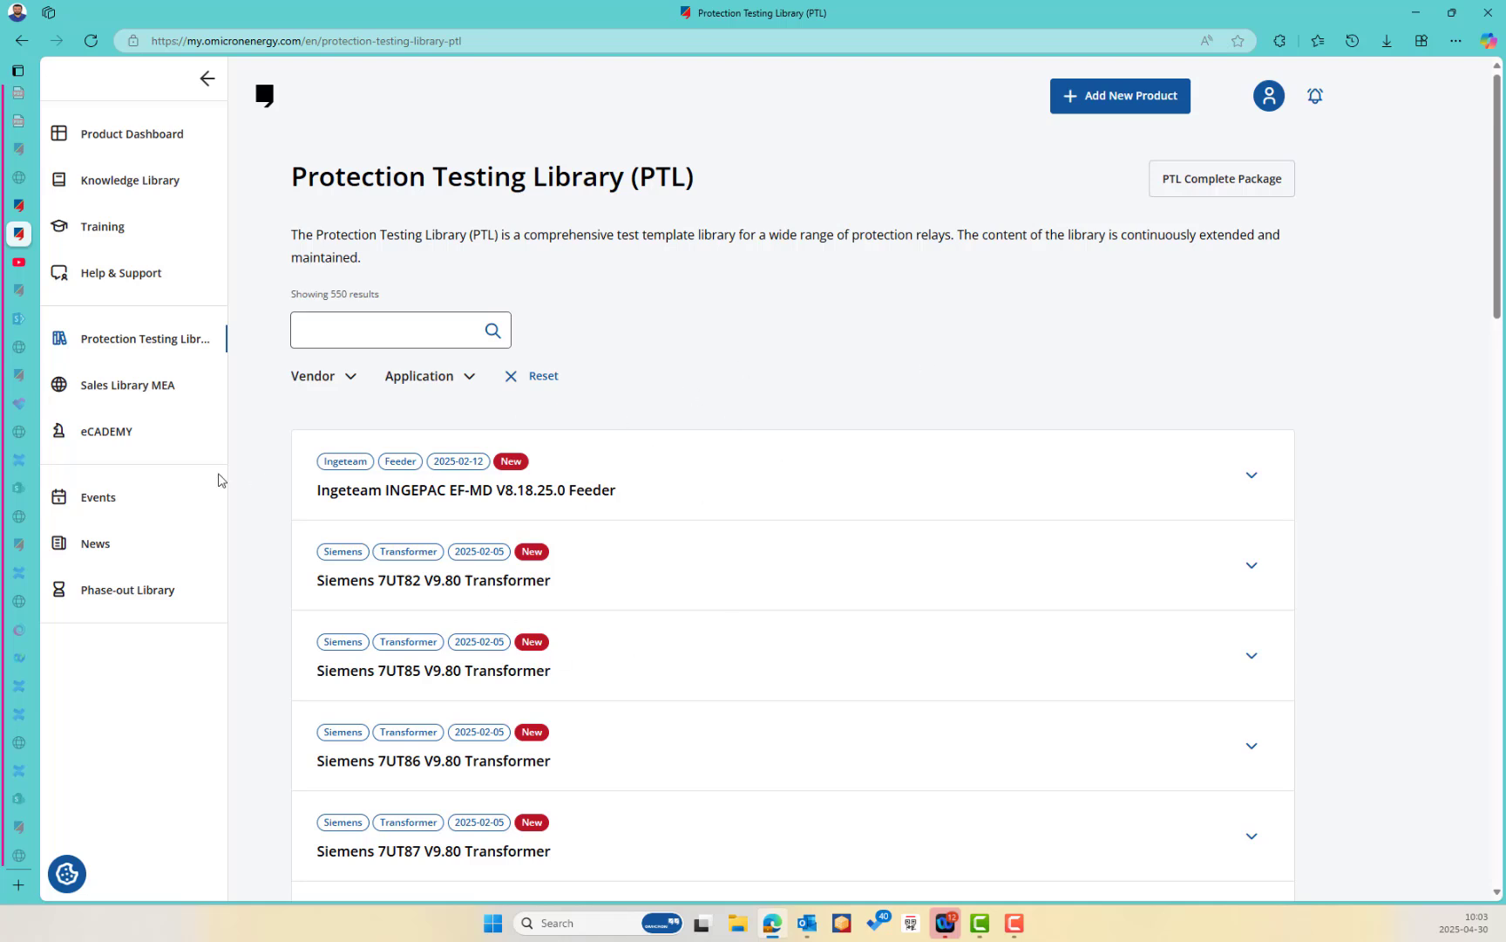
pyautogui.click(120, 445)
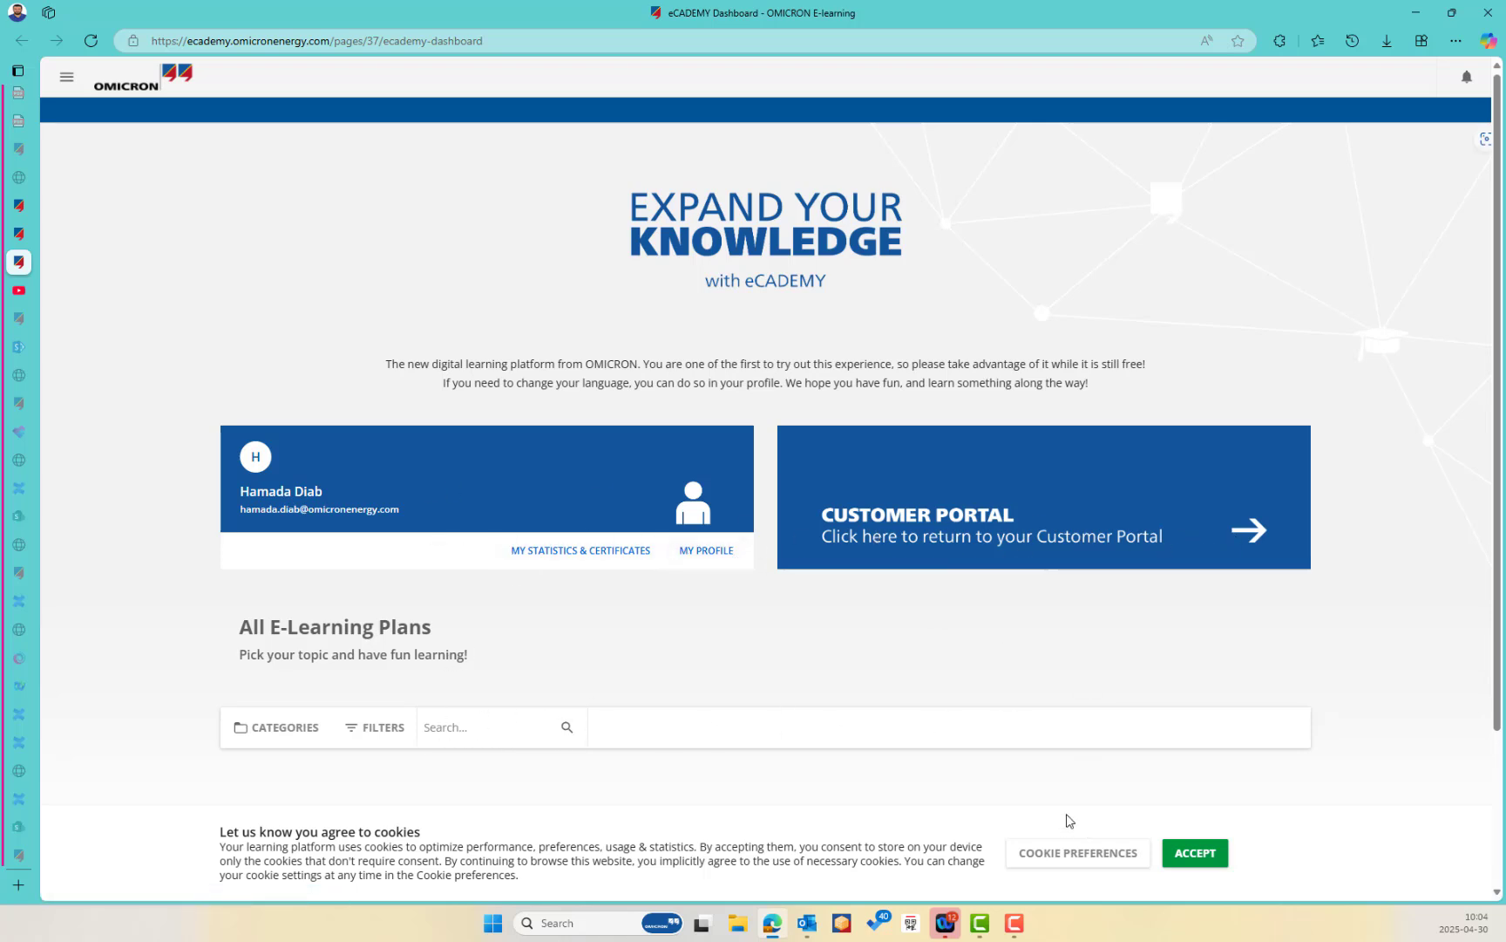
# Return to the Customer Portal, open the Knowledge Library and dismiss the page translation offer.
pyautogui.moveTo(18, 280)
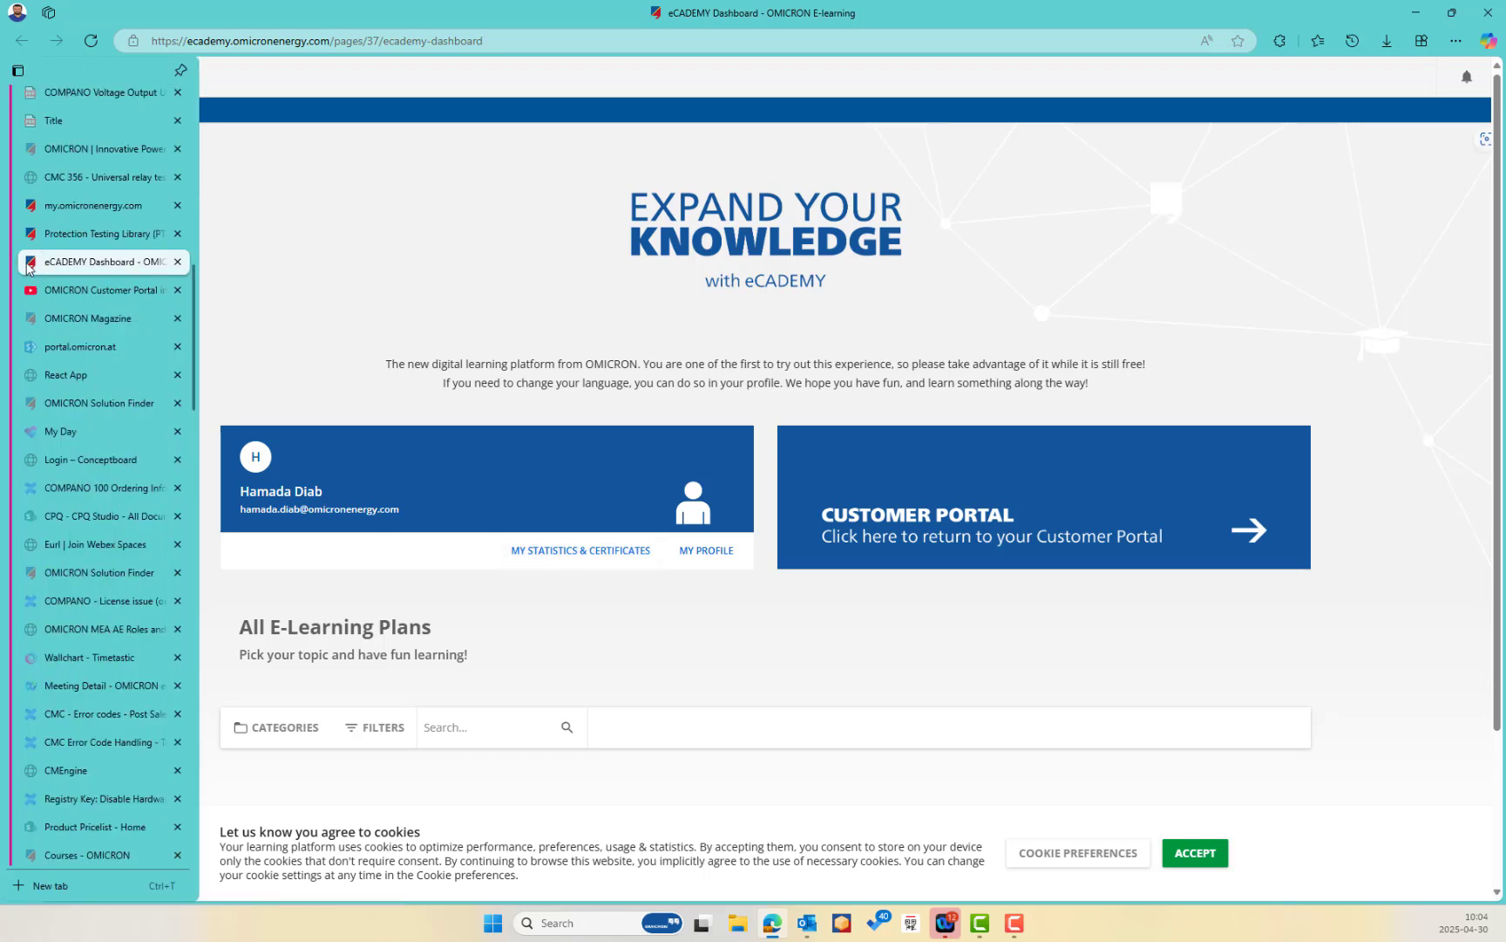
pyautogui.click(74, 233)
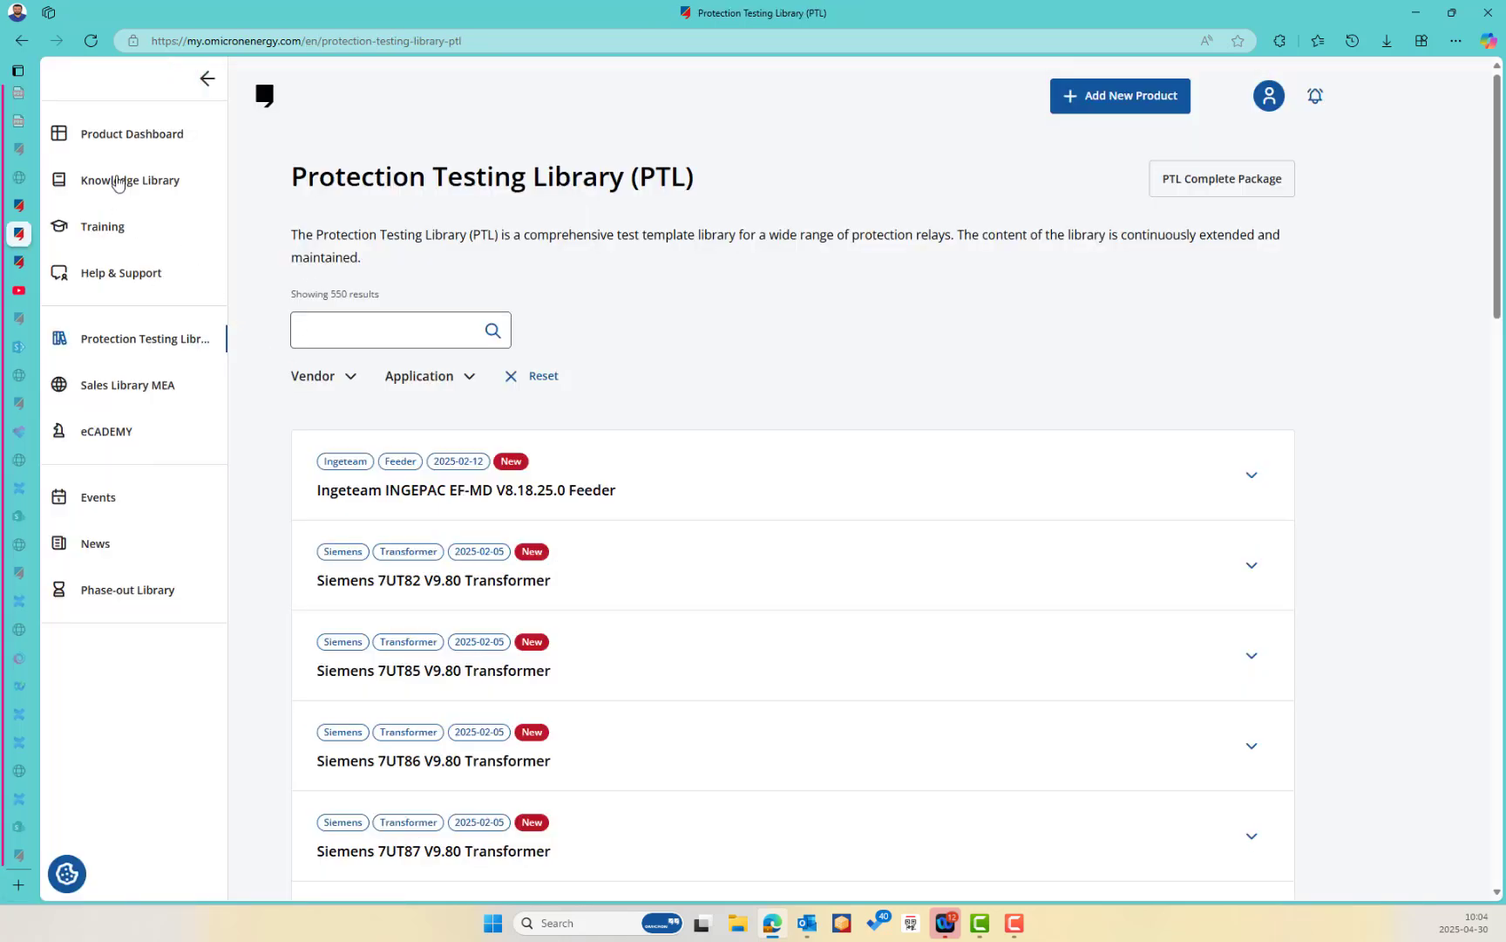
pyautogui.click(117, 183)
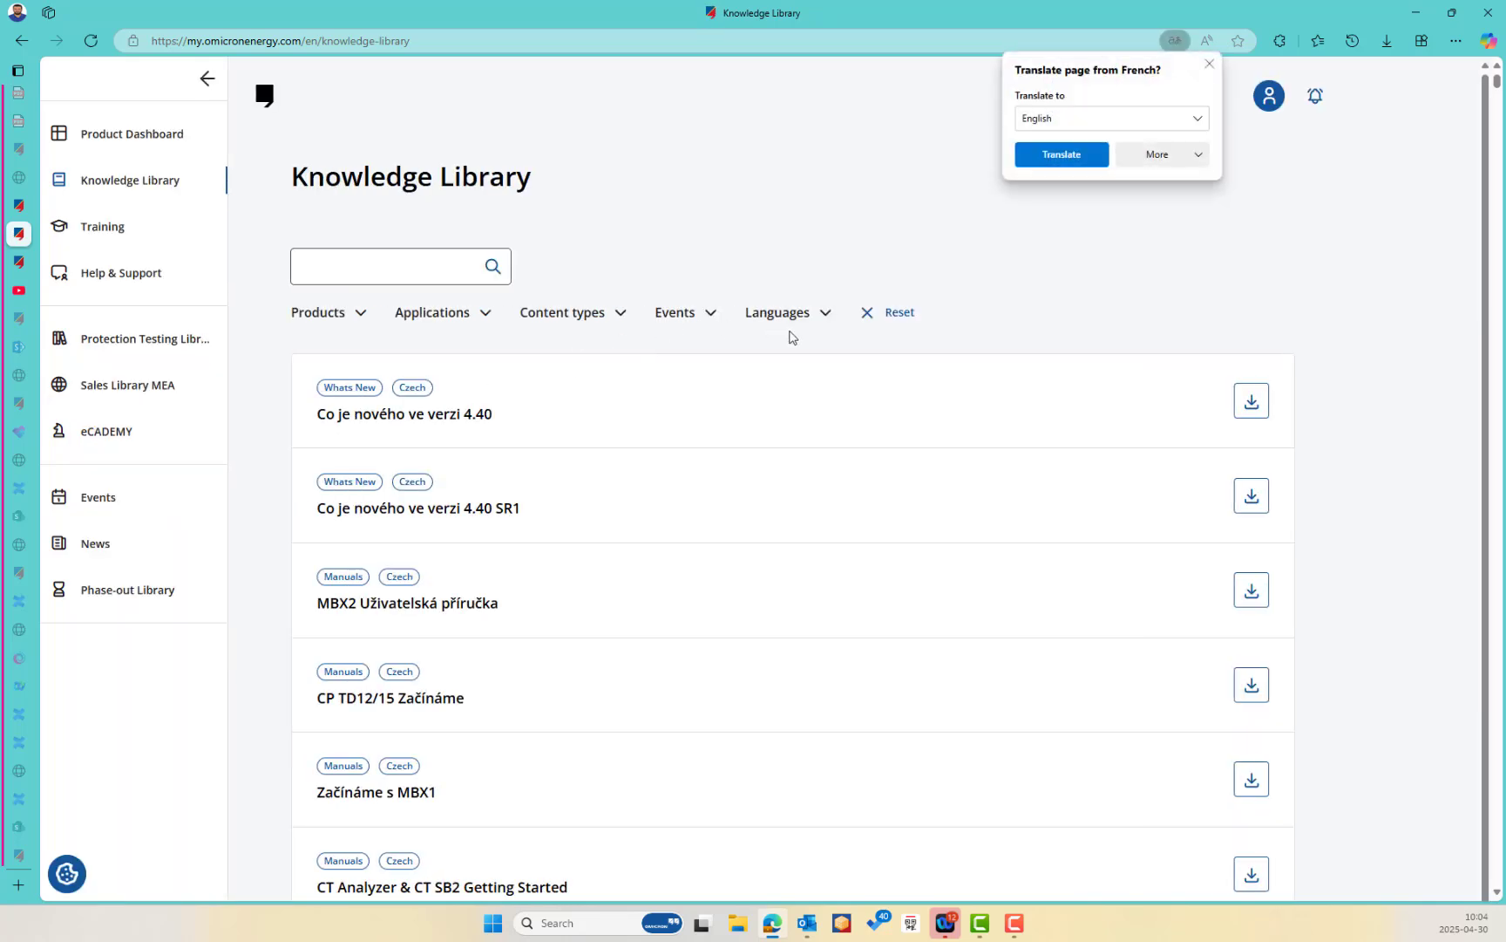
pyautogui.click(1072, 220)
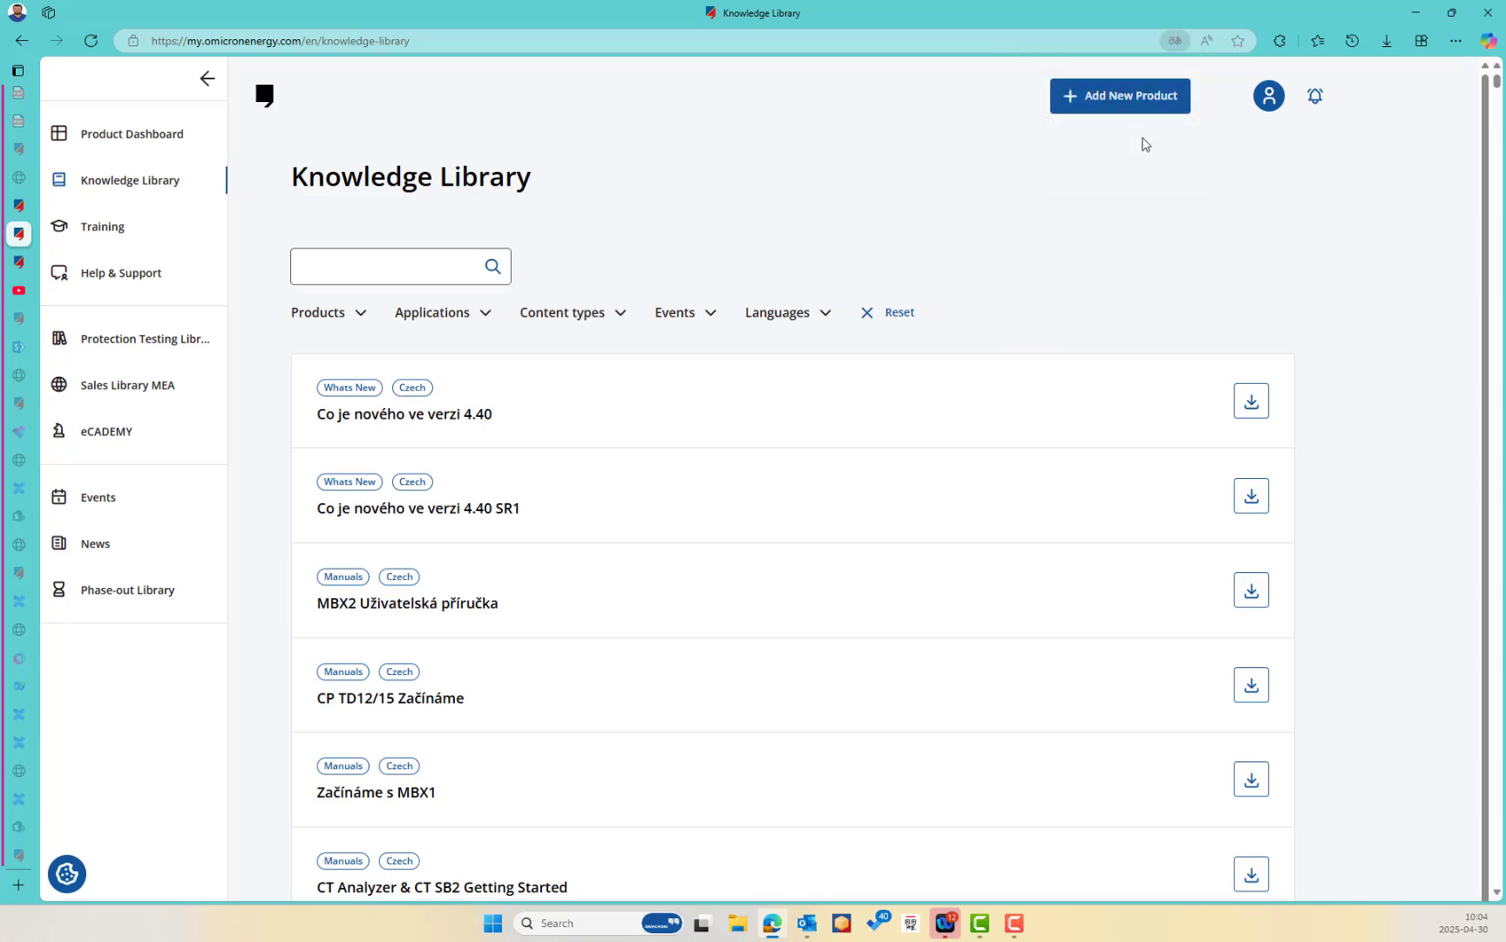
# Search the Knowledge Library's language options for "en" and filter the documents to English.
pyautogui.click(802, 320)
pyautogui.scroll(-5, 828, 562)
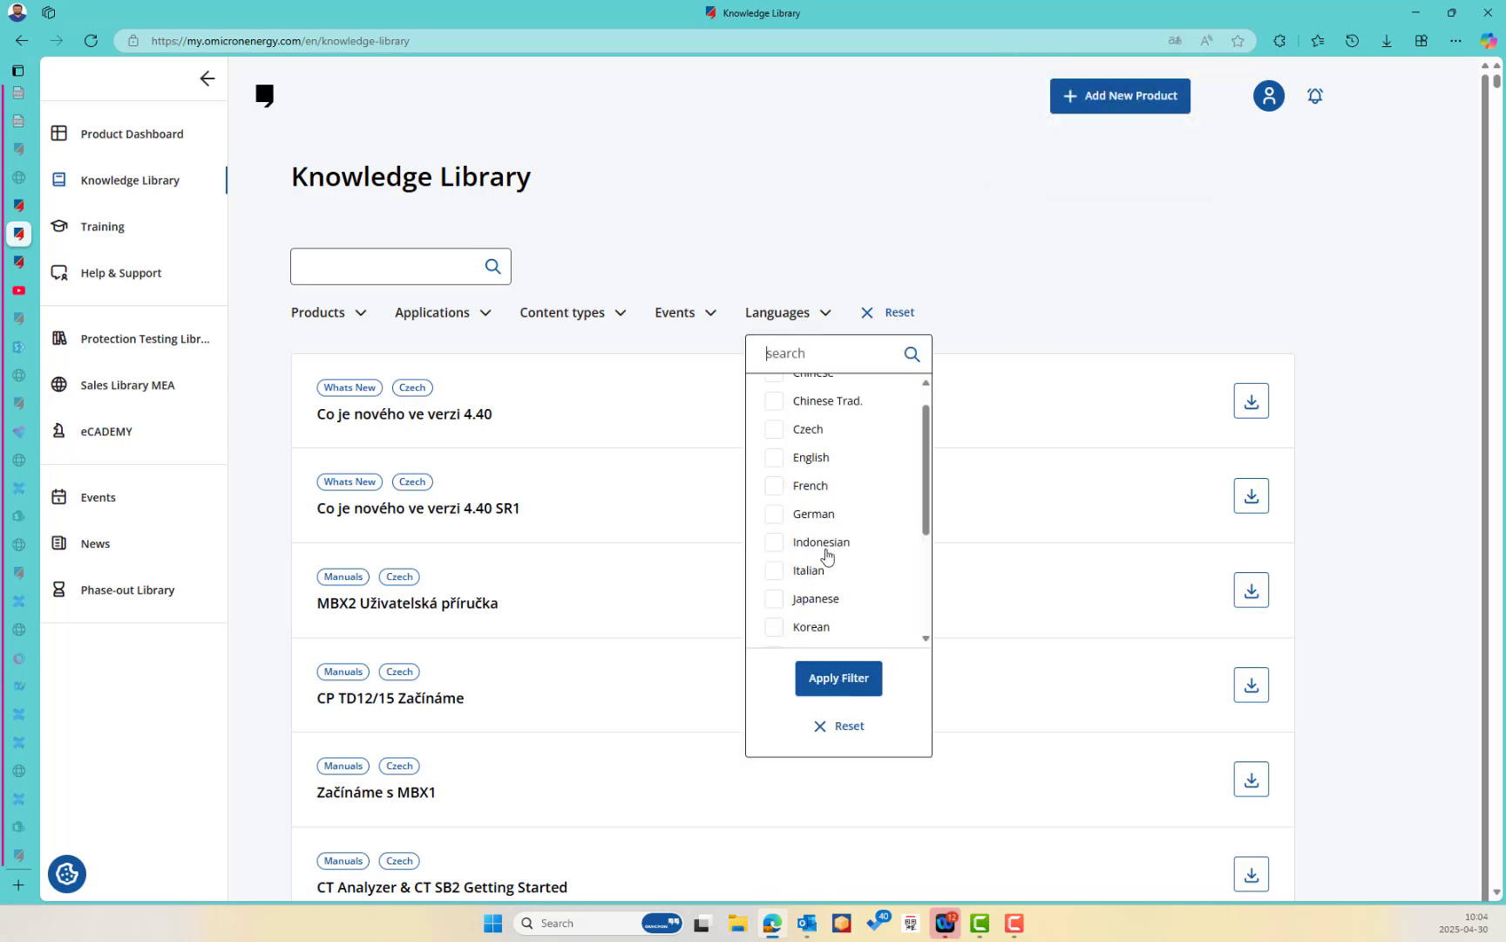
pyautogui.scroll(5, 815, 563)
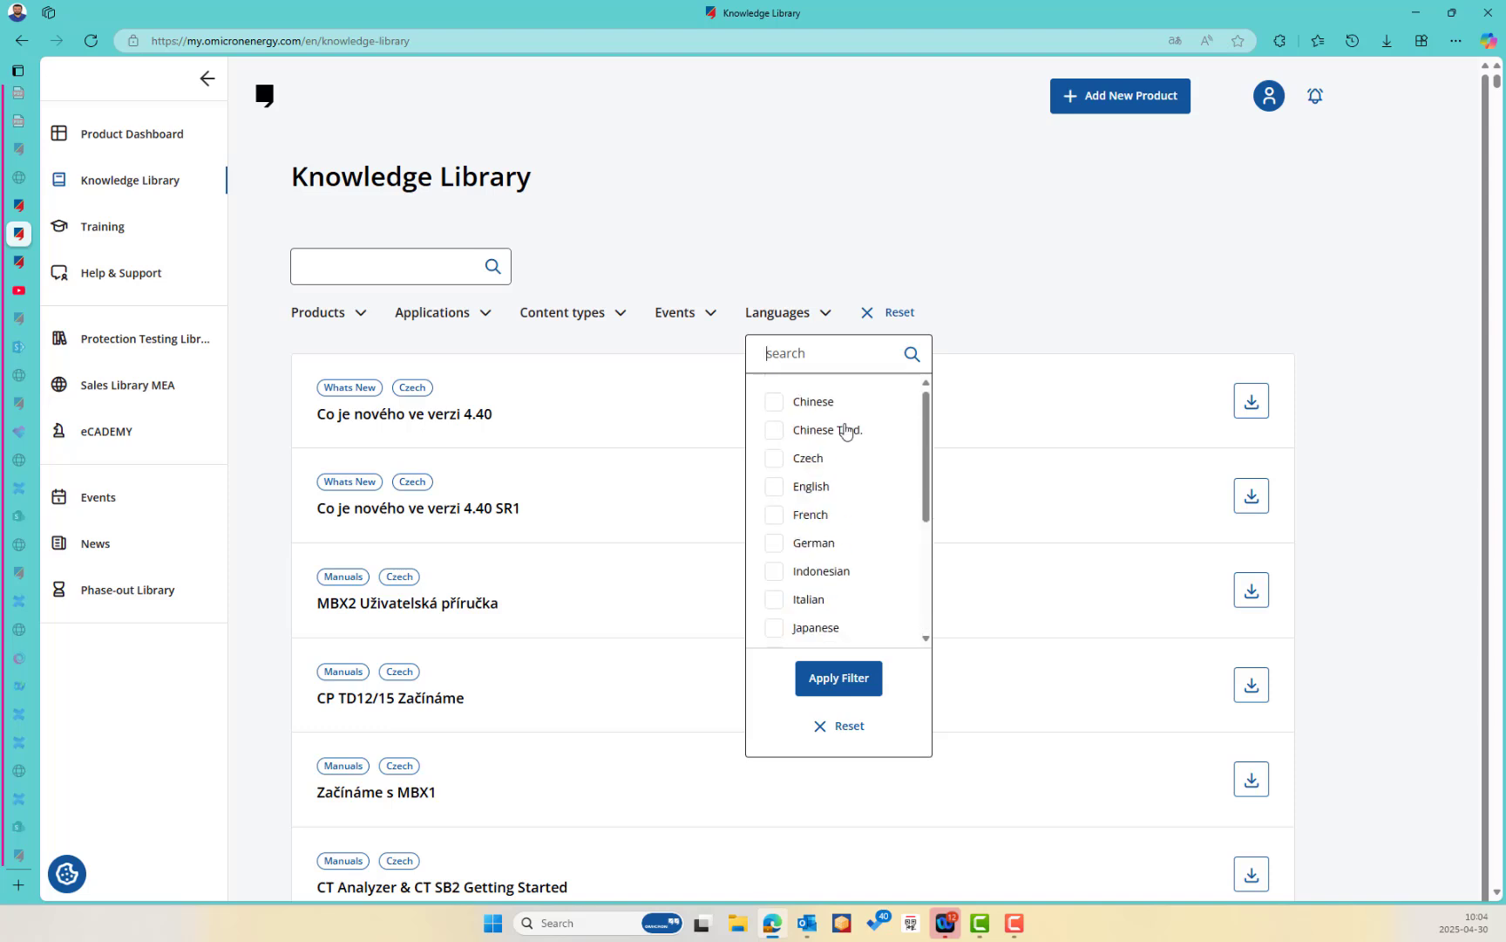
pyautogui.write('e')
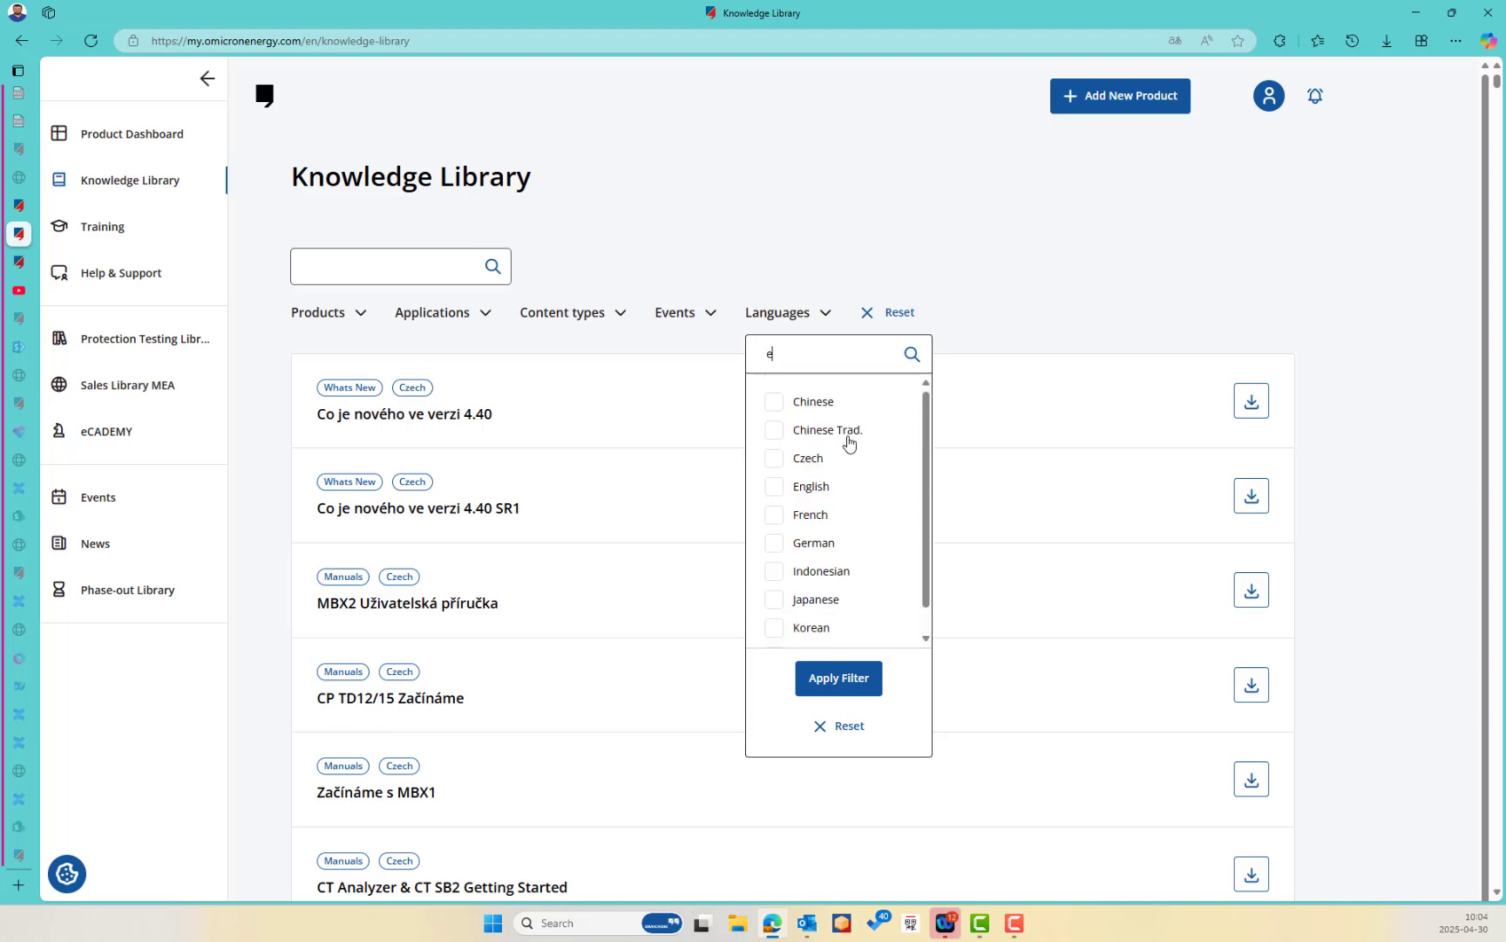
pyautogui.write('n')
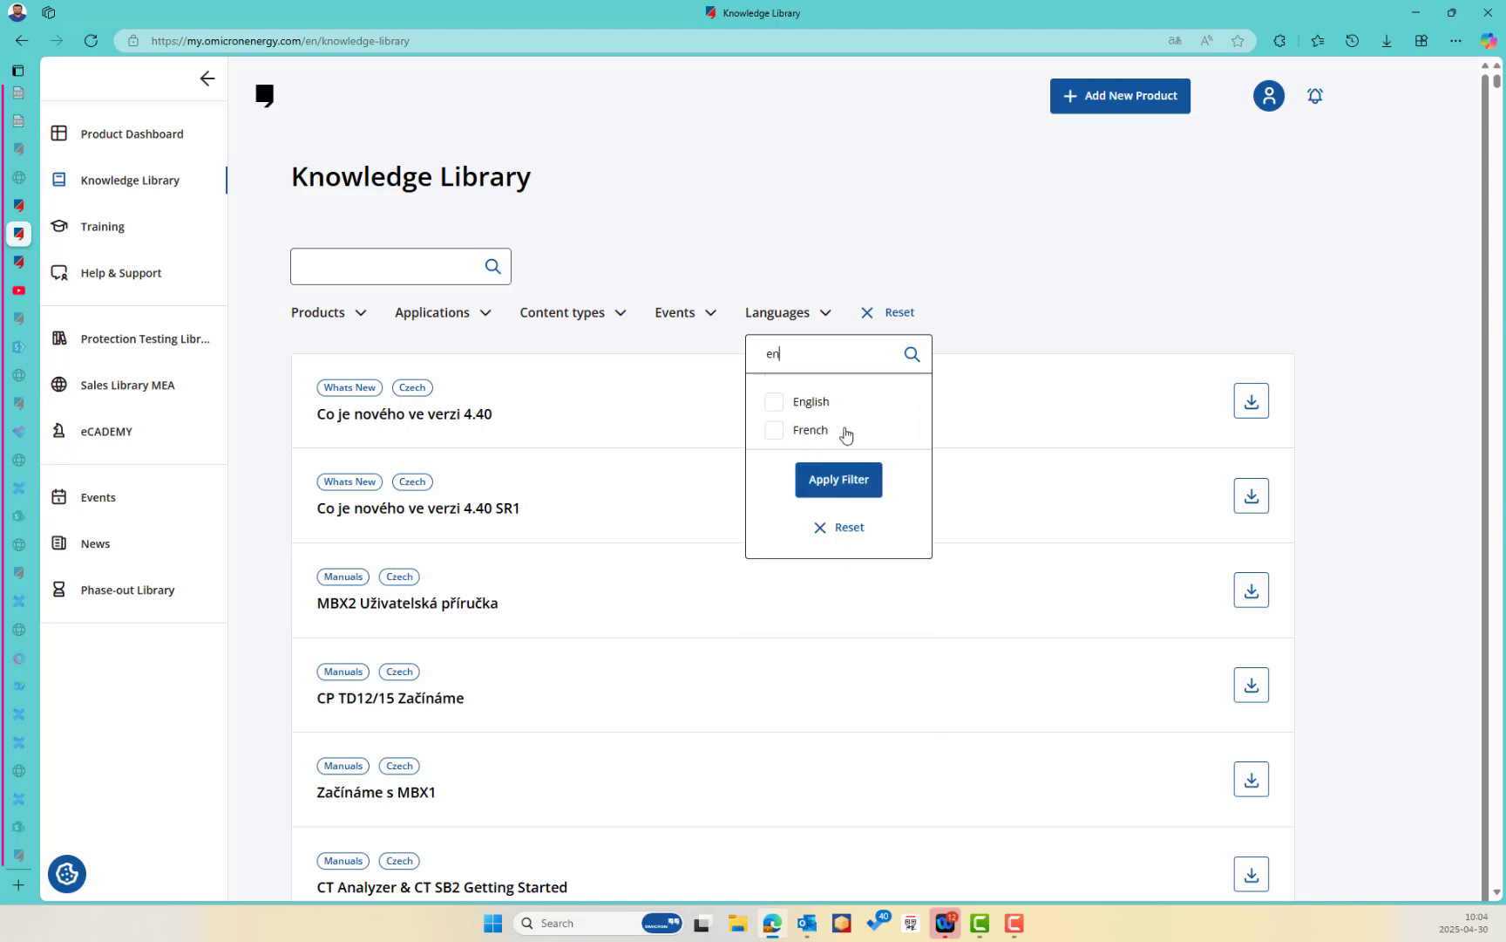
pyautogui.click(776, 402)
pyautogui.click(831, 480)
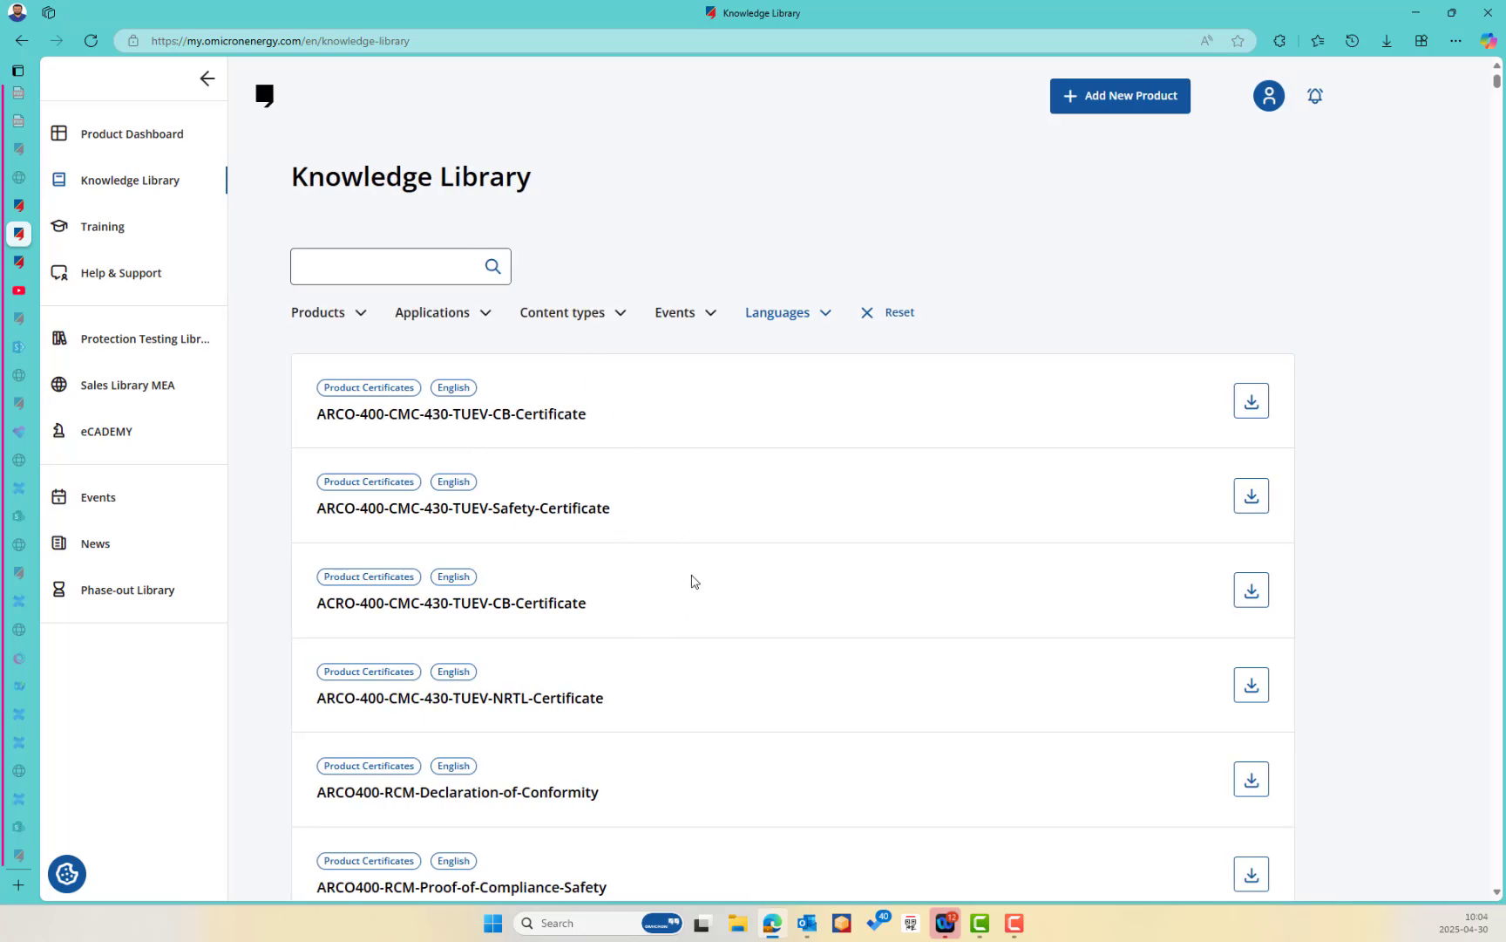
# Look through the English documents and filter them by the content type Application Notes.
pyautogui.scroll(-3, 706, 582)
pyautogui.scroll(-2, 680, 515)
pyautogui.scroll(-7, 558, 525)
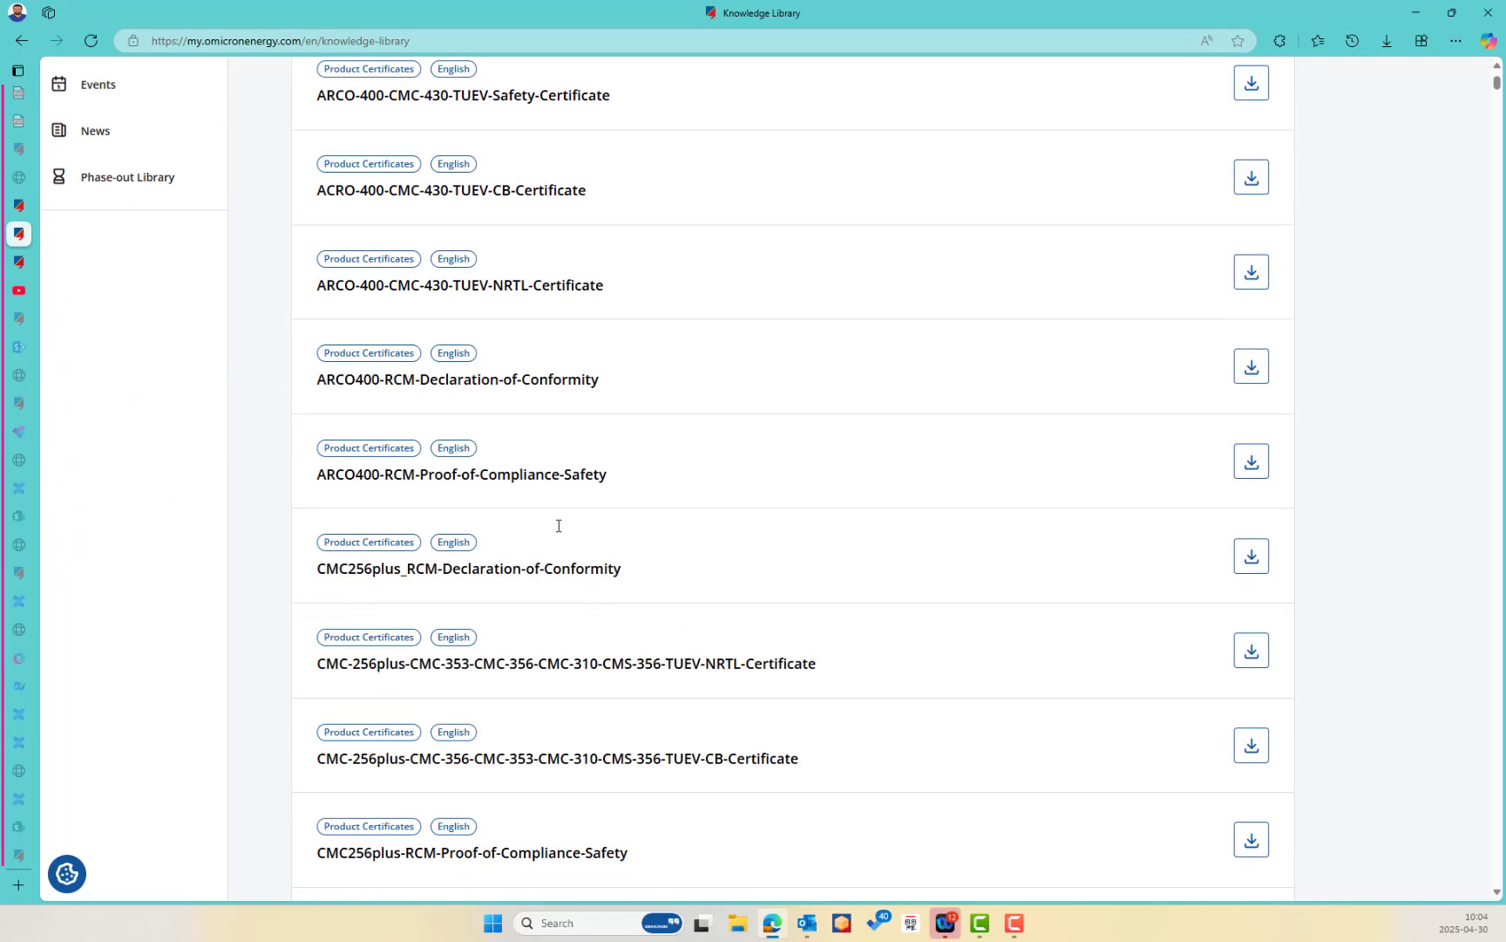
pyautogui.scroll(10, 589, 723)
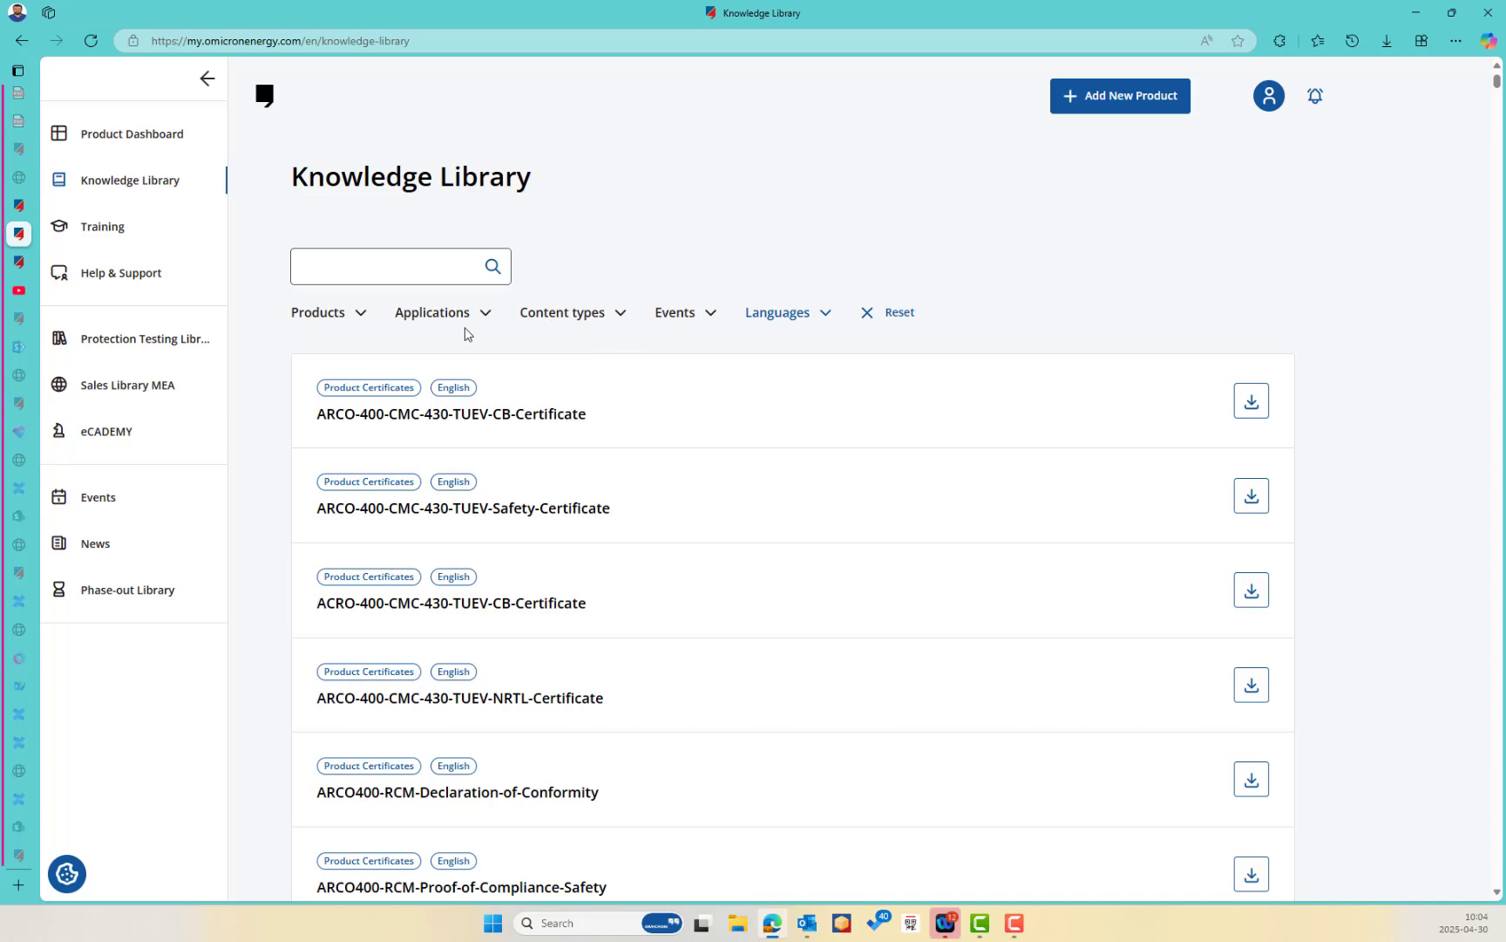
pyautogui.click(485, 315)
pyautogui.click(617, 316)
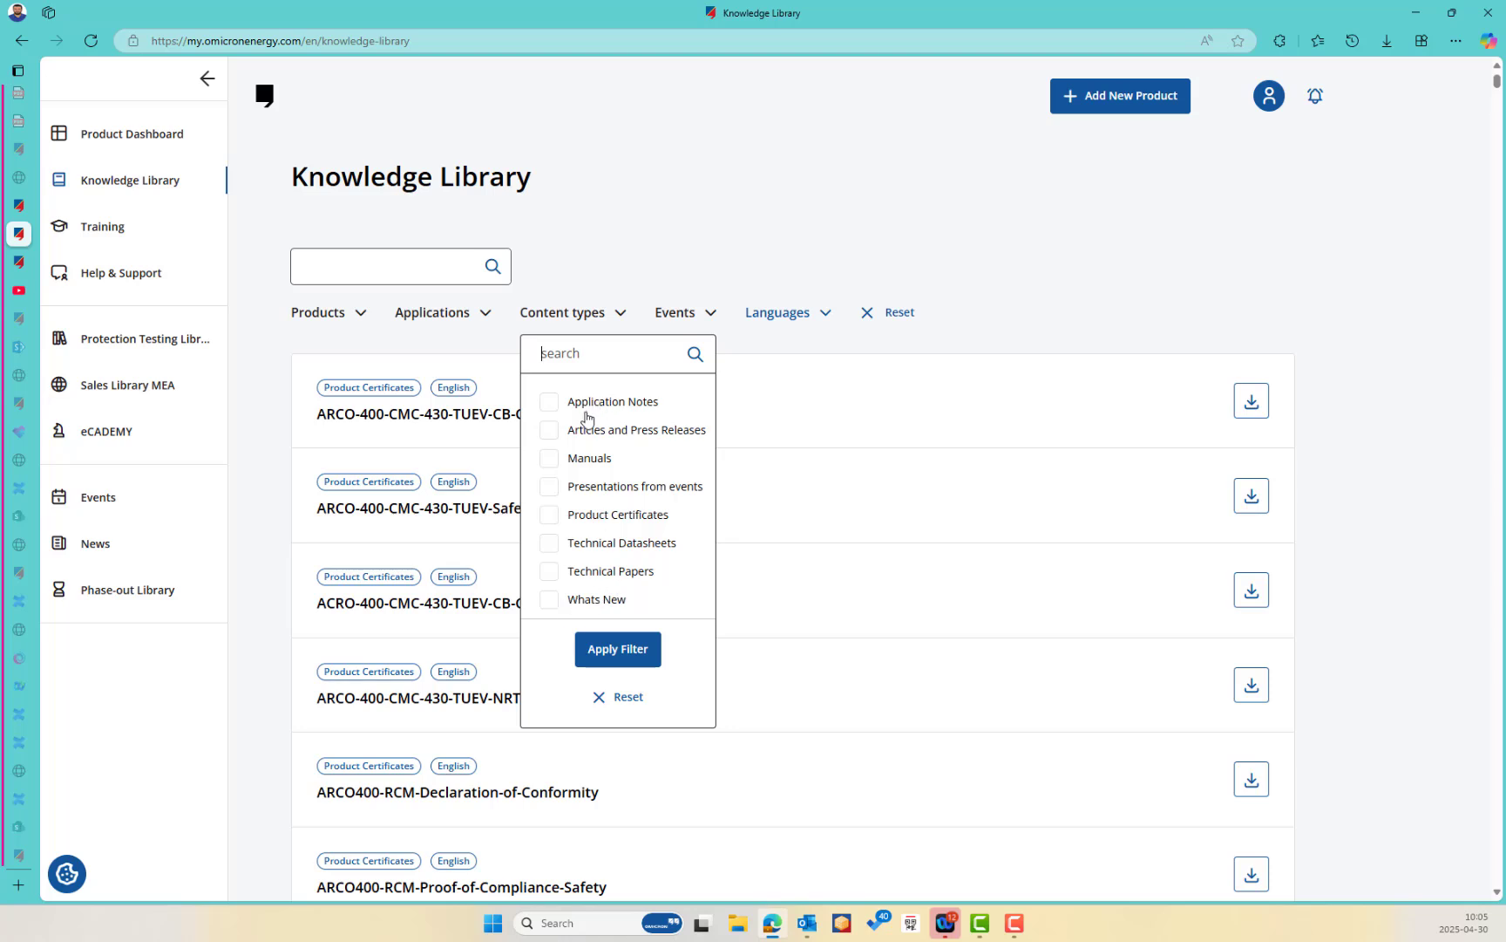
pyautogui.click(549, 402)
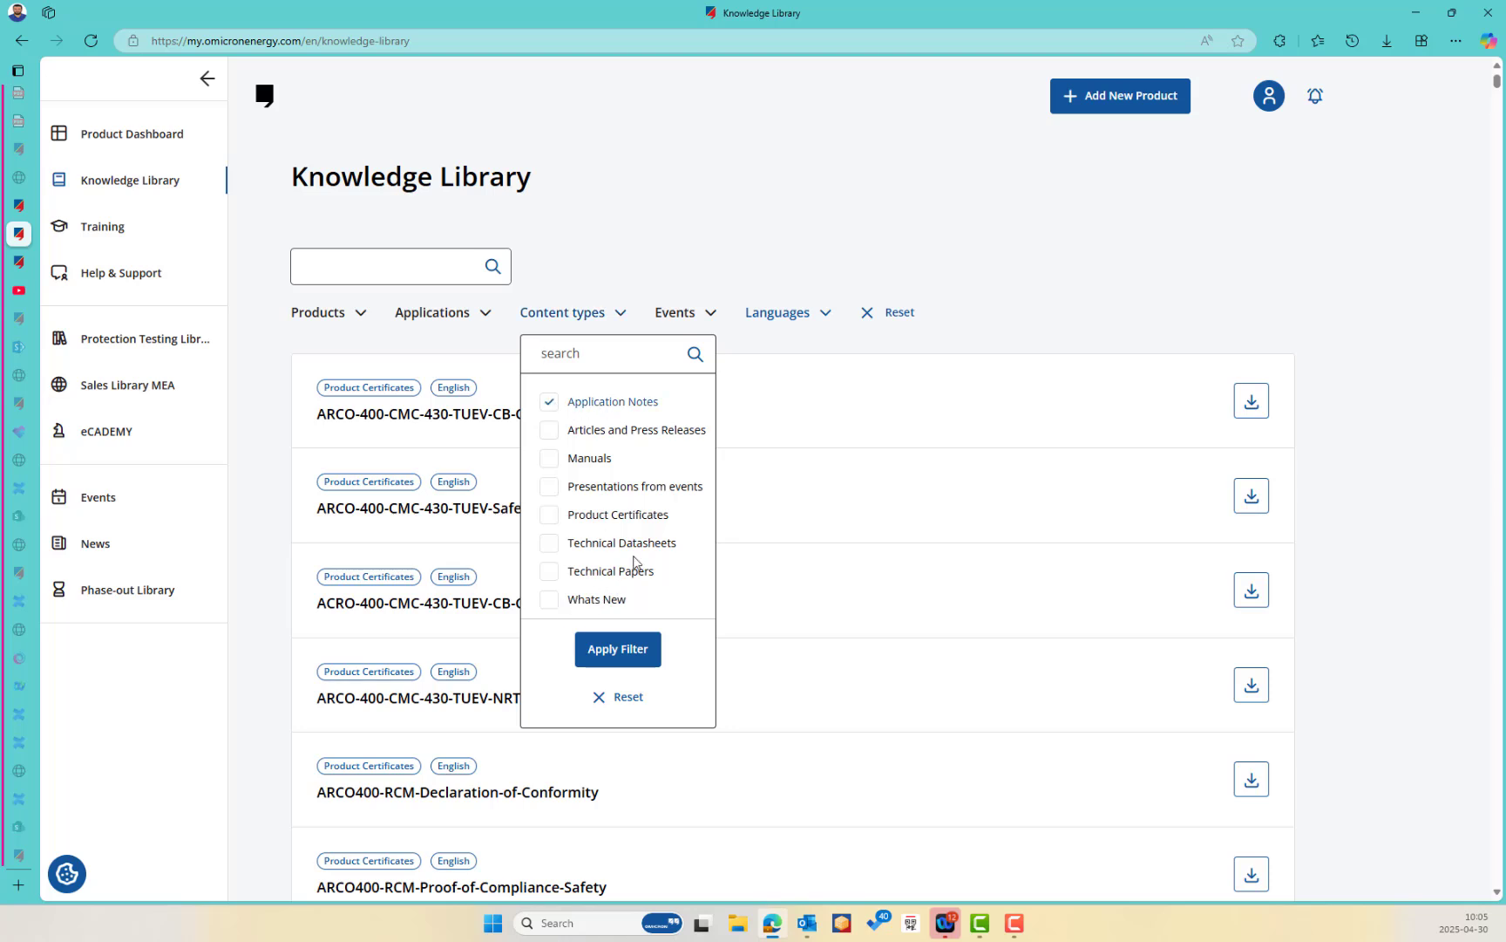
pyautogui.click(621, 653)
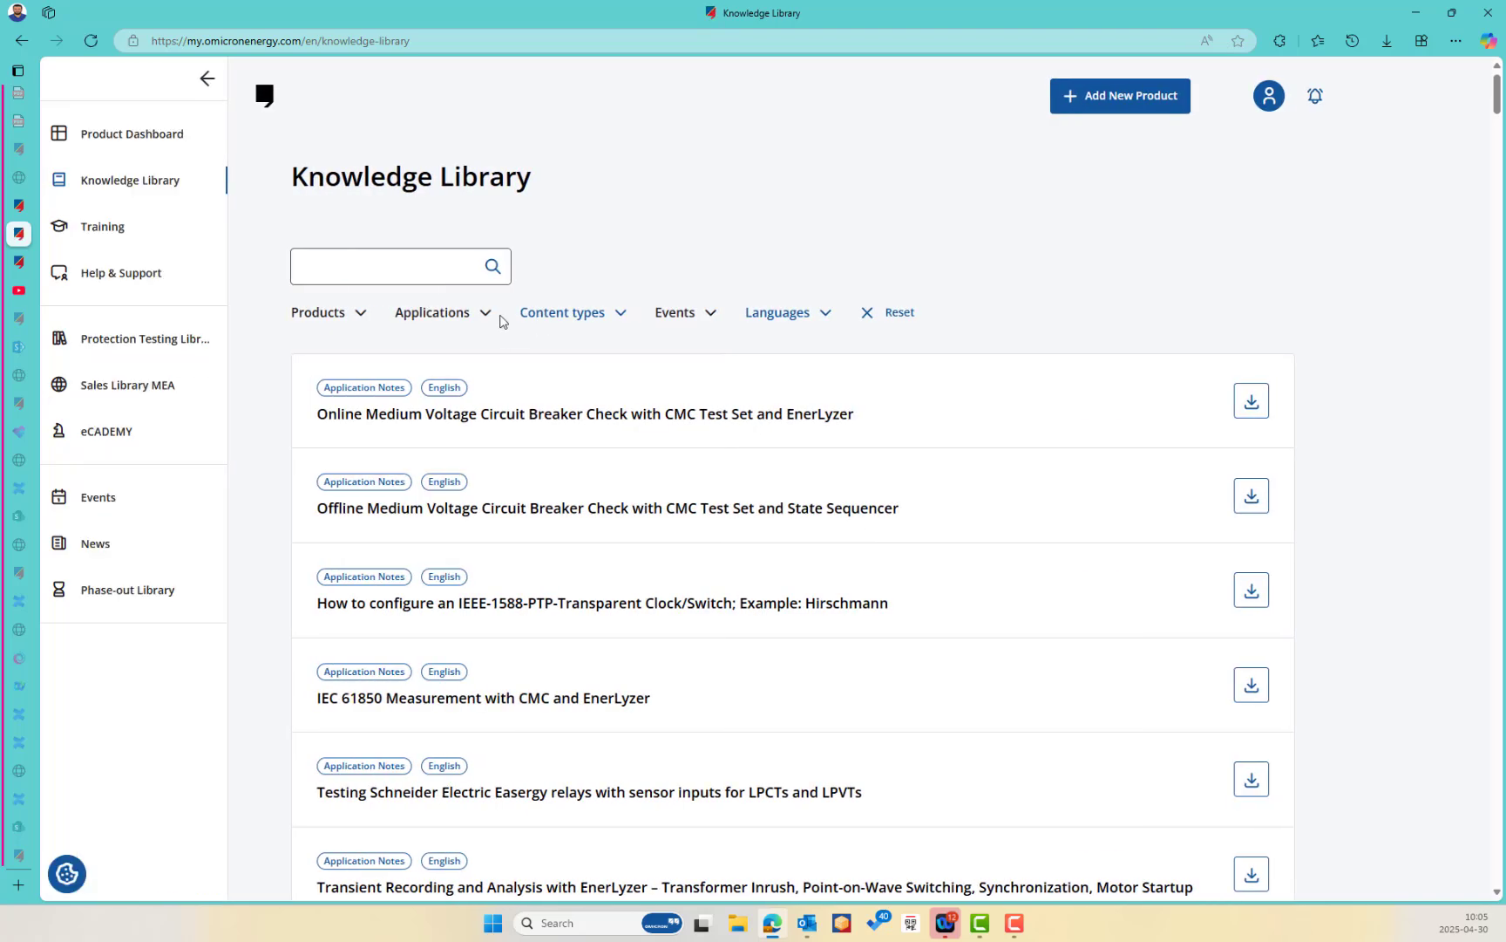
# Filter the English application notes by the application Protection Systems, leaving Power Transformers unselected.
pyautogui.click(478, 316)
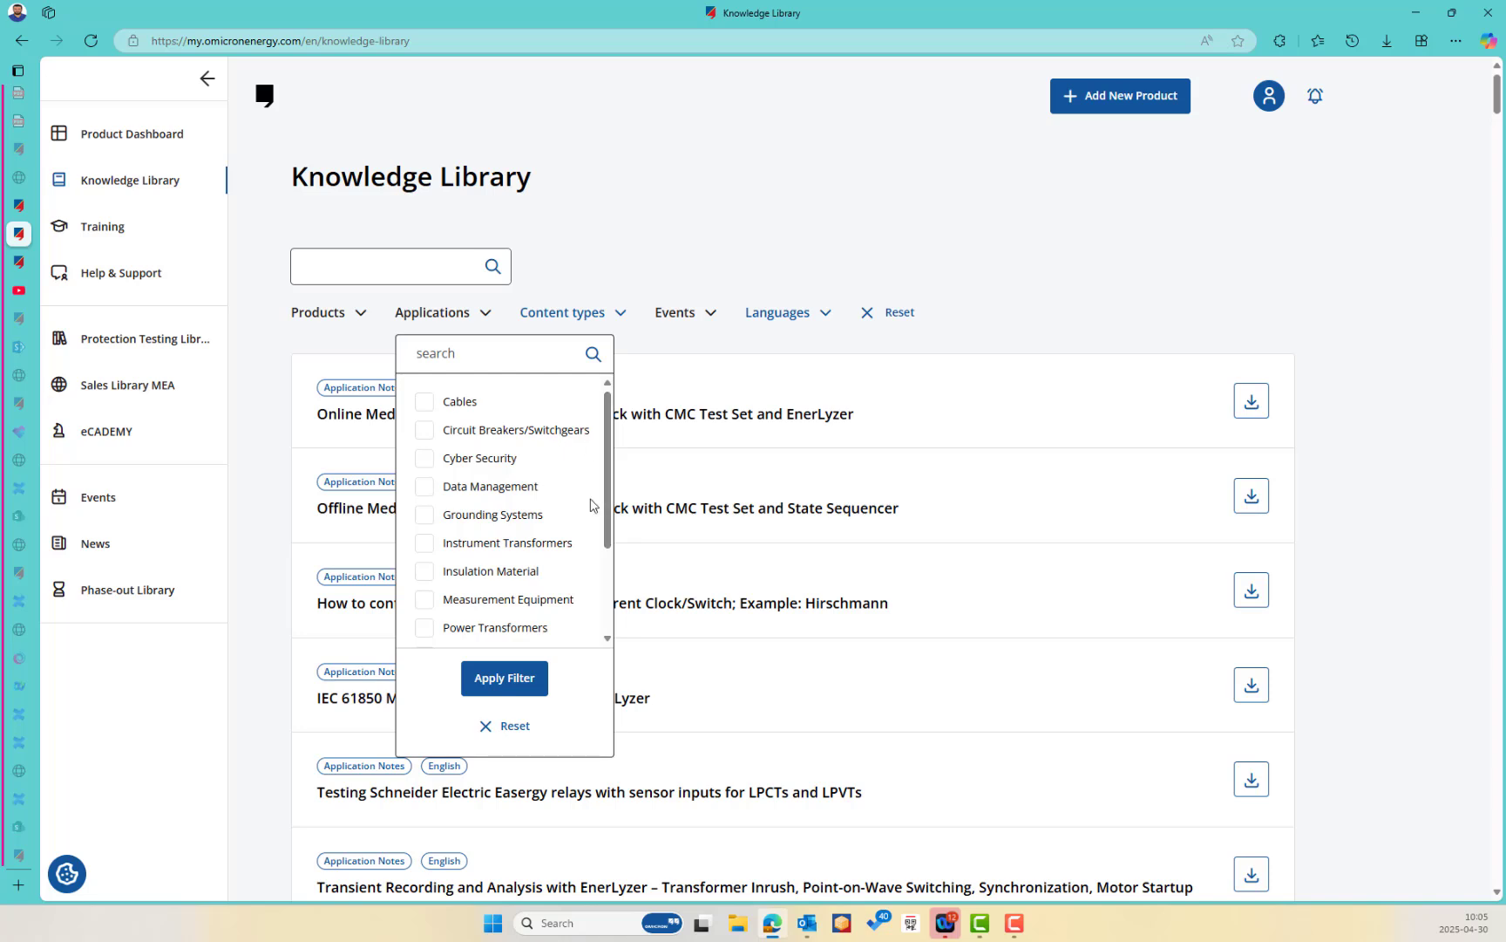
pyautogui.click(468, 628)
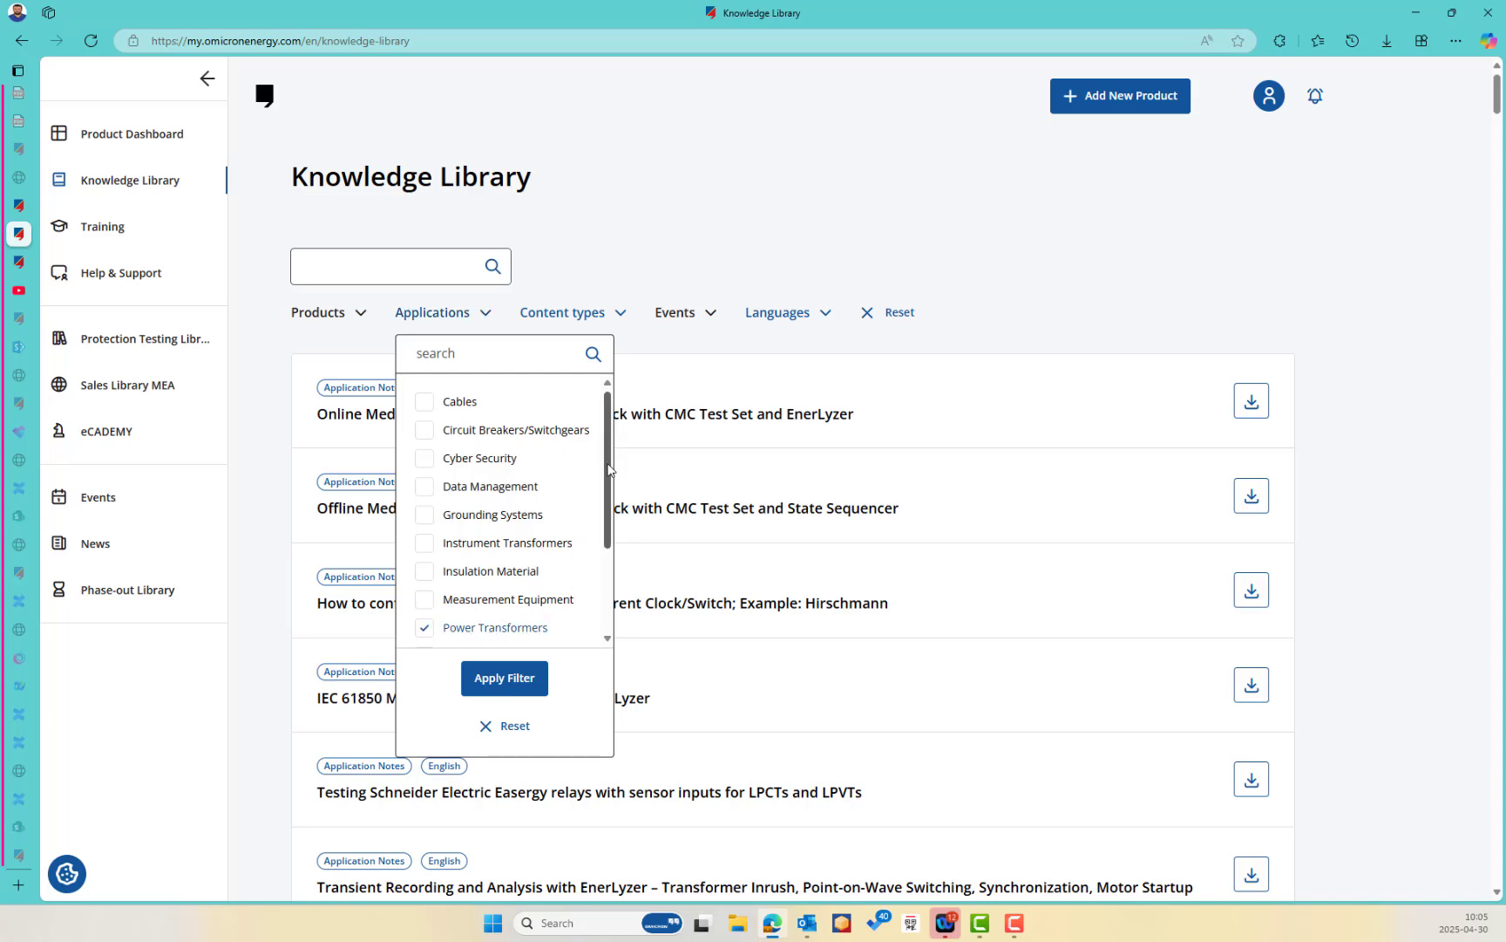
pyautogui.moveTo(608, 469); pyautogui.dragTo(604, 566)
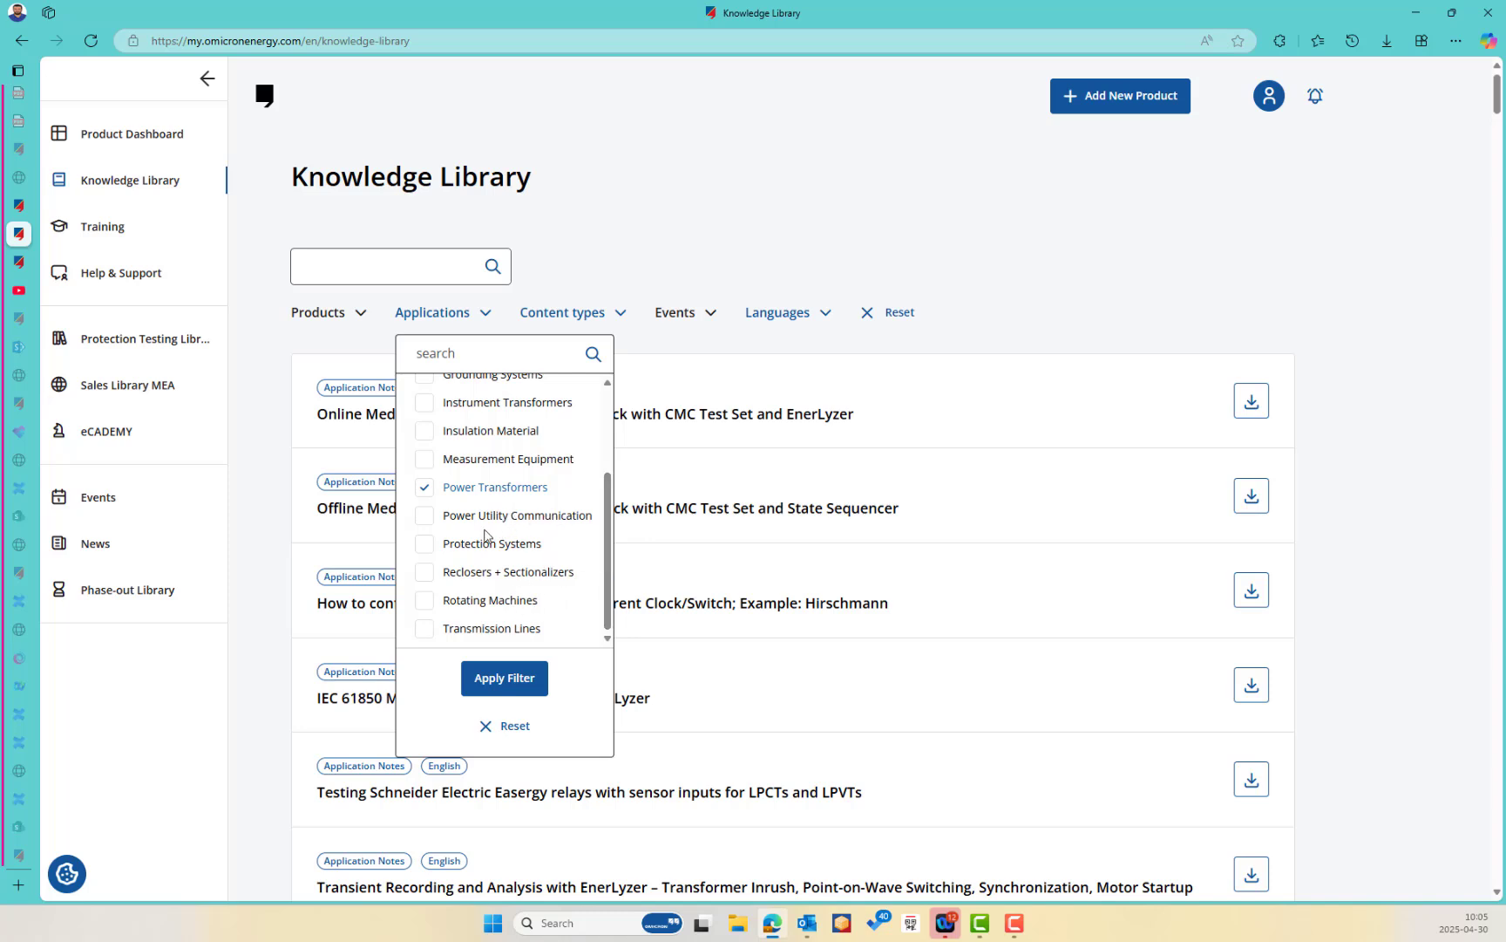
pyautogui.click(430, 548)
pyautogui.click(425, 488)
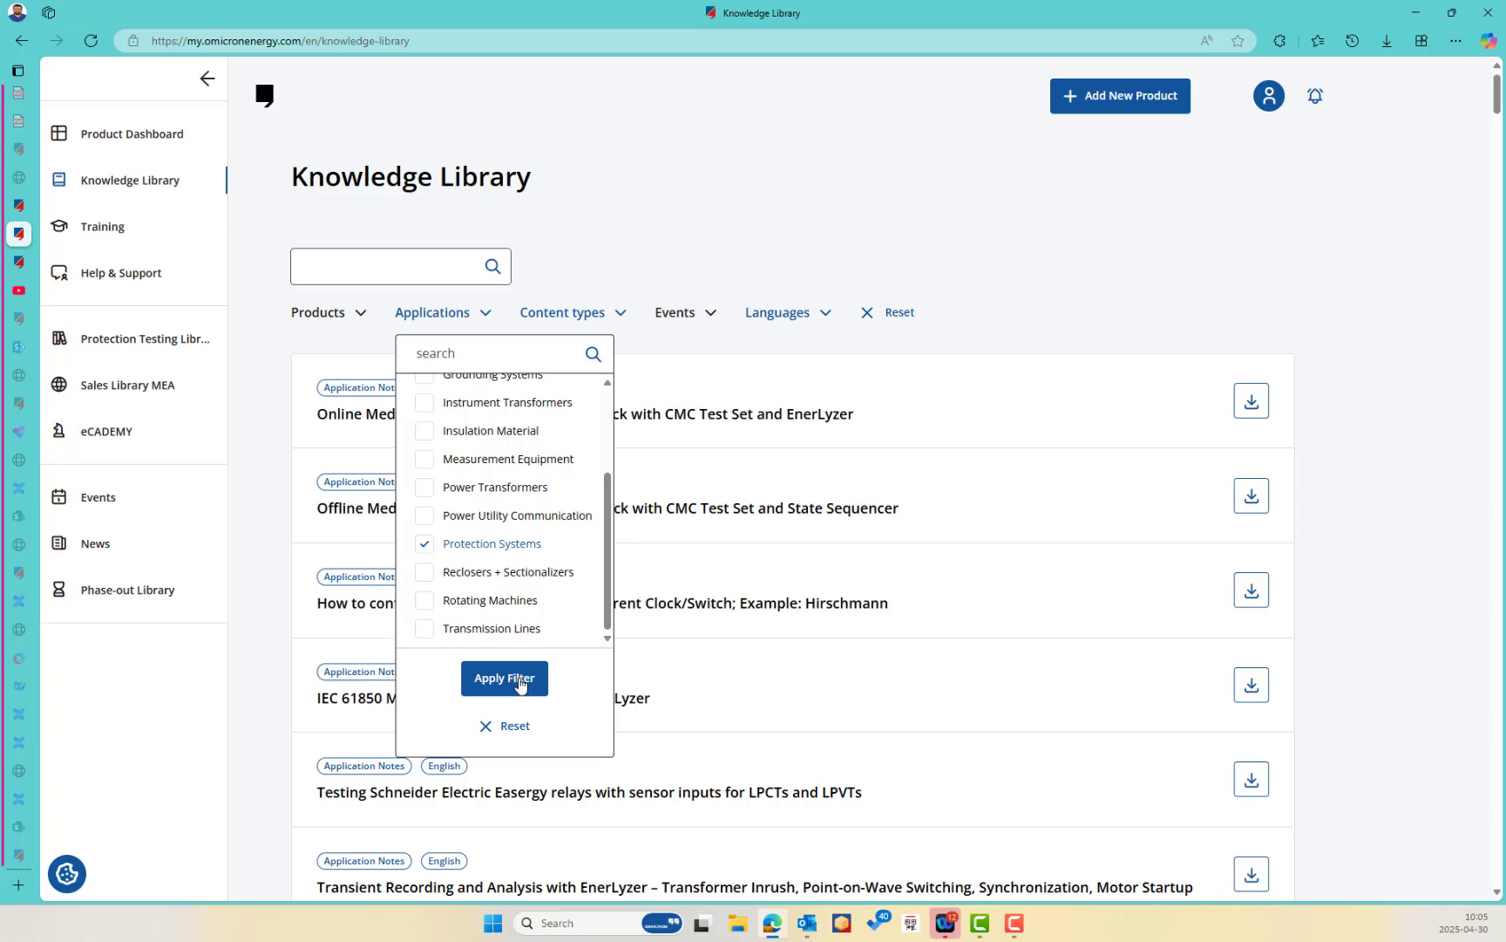
pyautogui.click(524, 688)
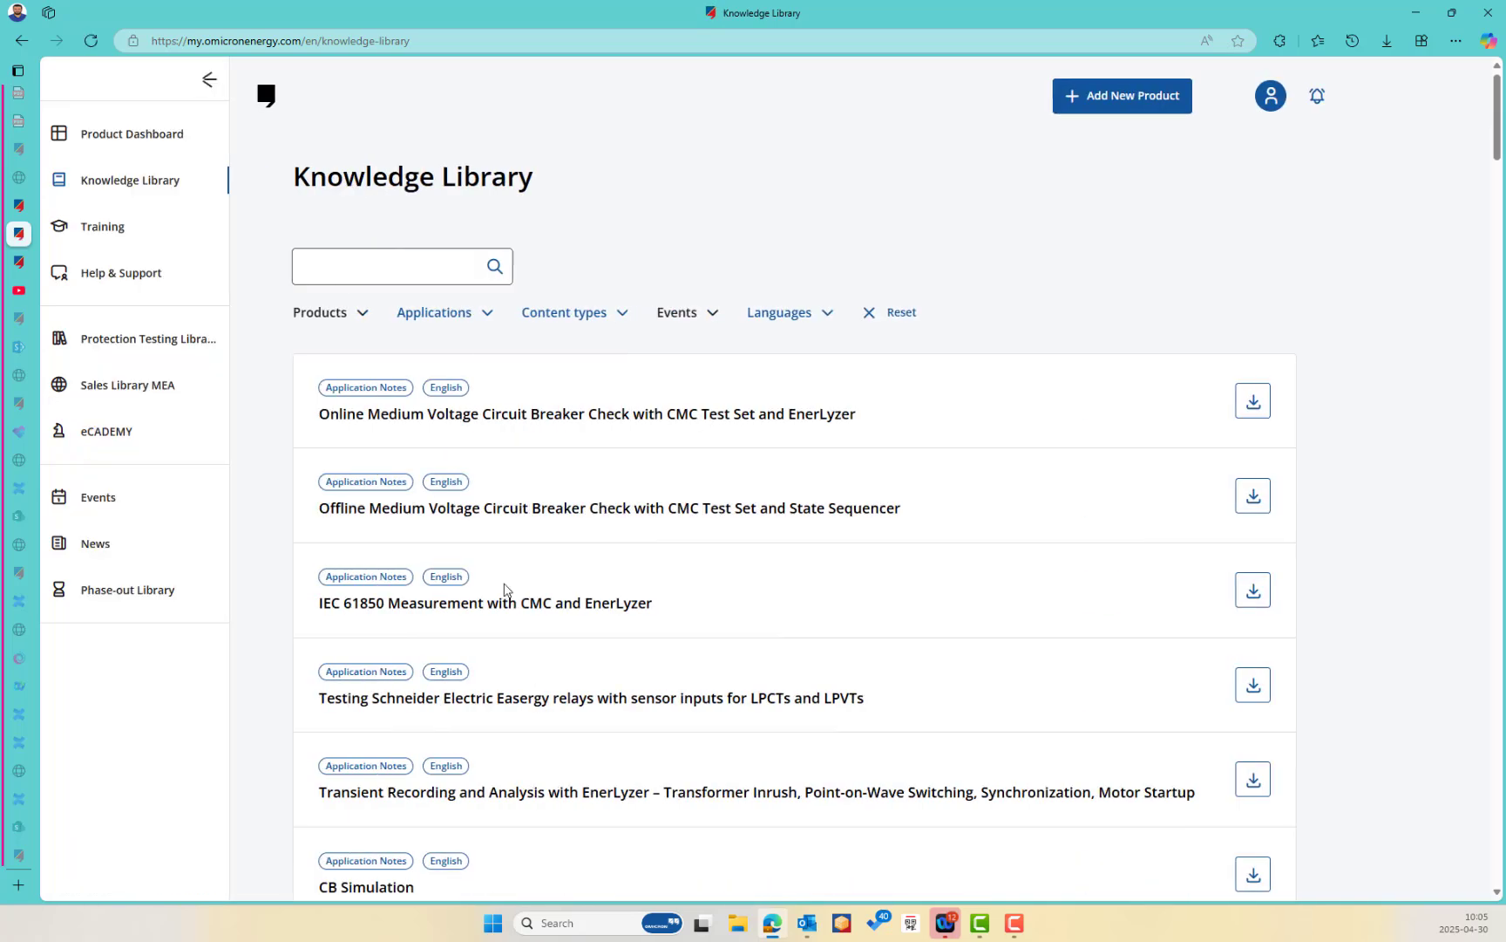
# Search the product options for "cmc", filter the English application notes to CMC 356 and look through the resulting documents.
pyautogui.click(360, 315)
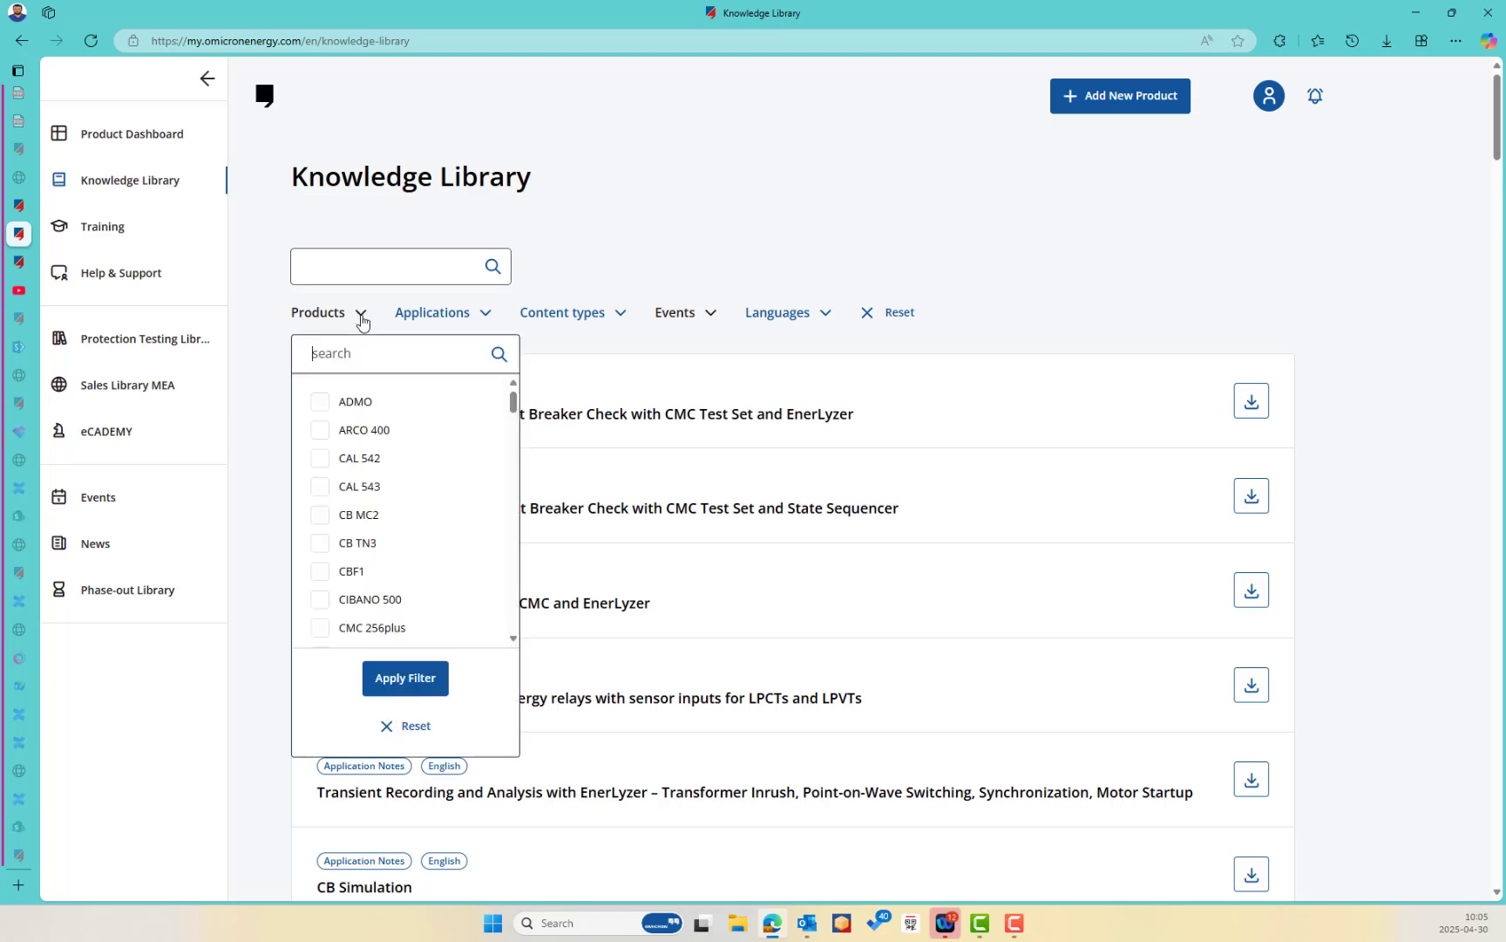
pyautogui.write('cmc')
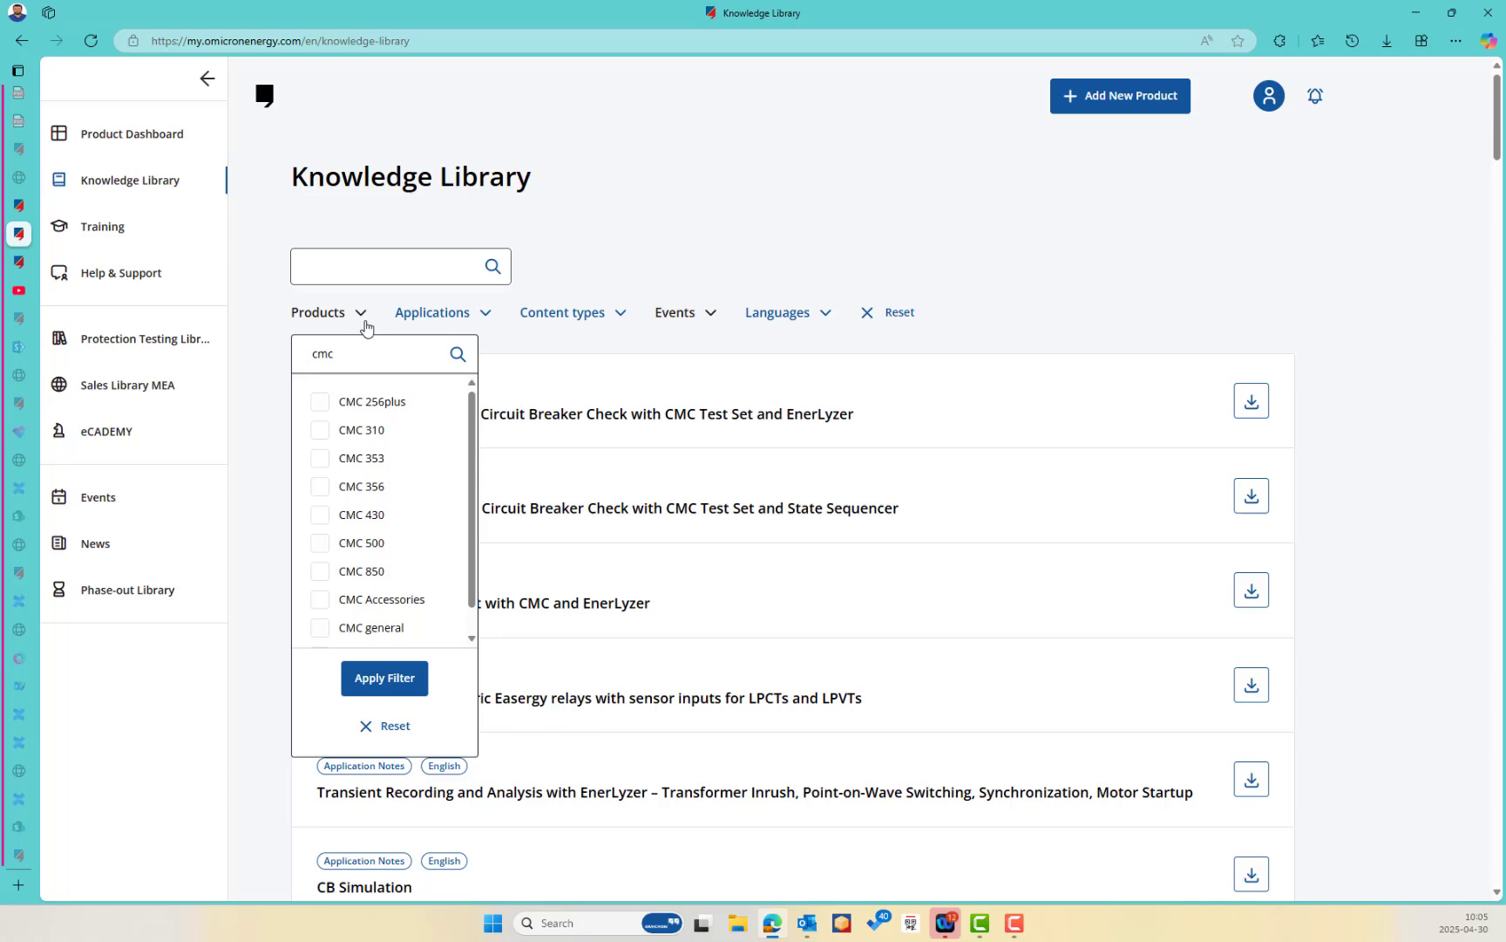
pyautogui.click(366, 489)
pyautogui.click(401, 689)
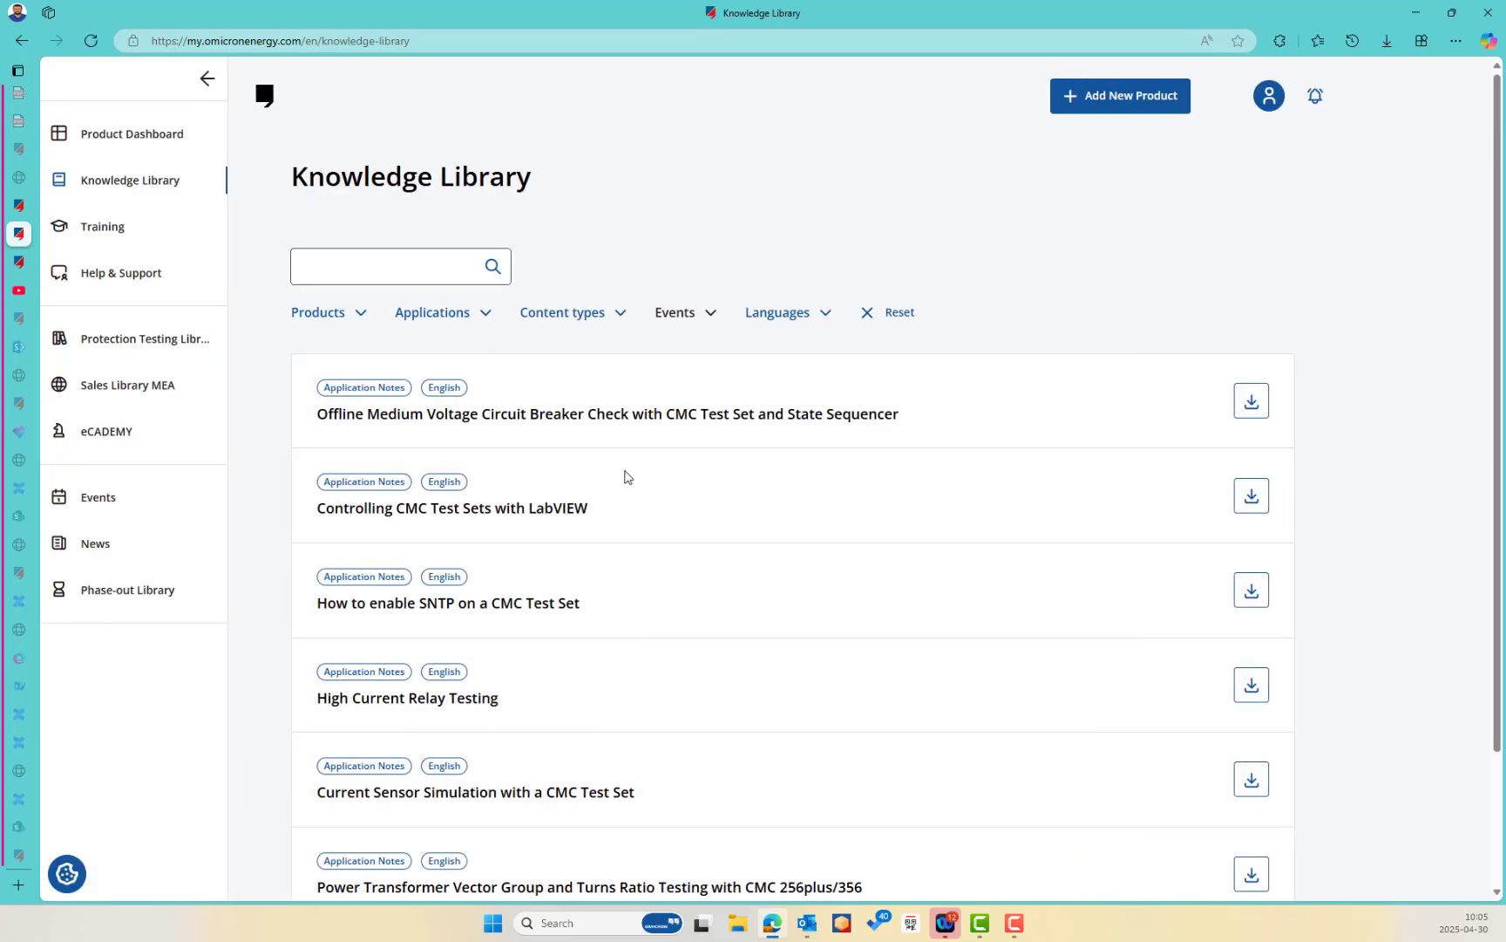
pyautogui.scroll(-2, 624, 477)
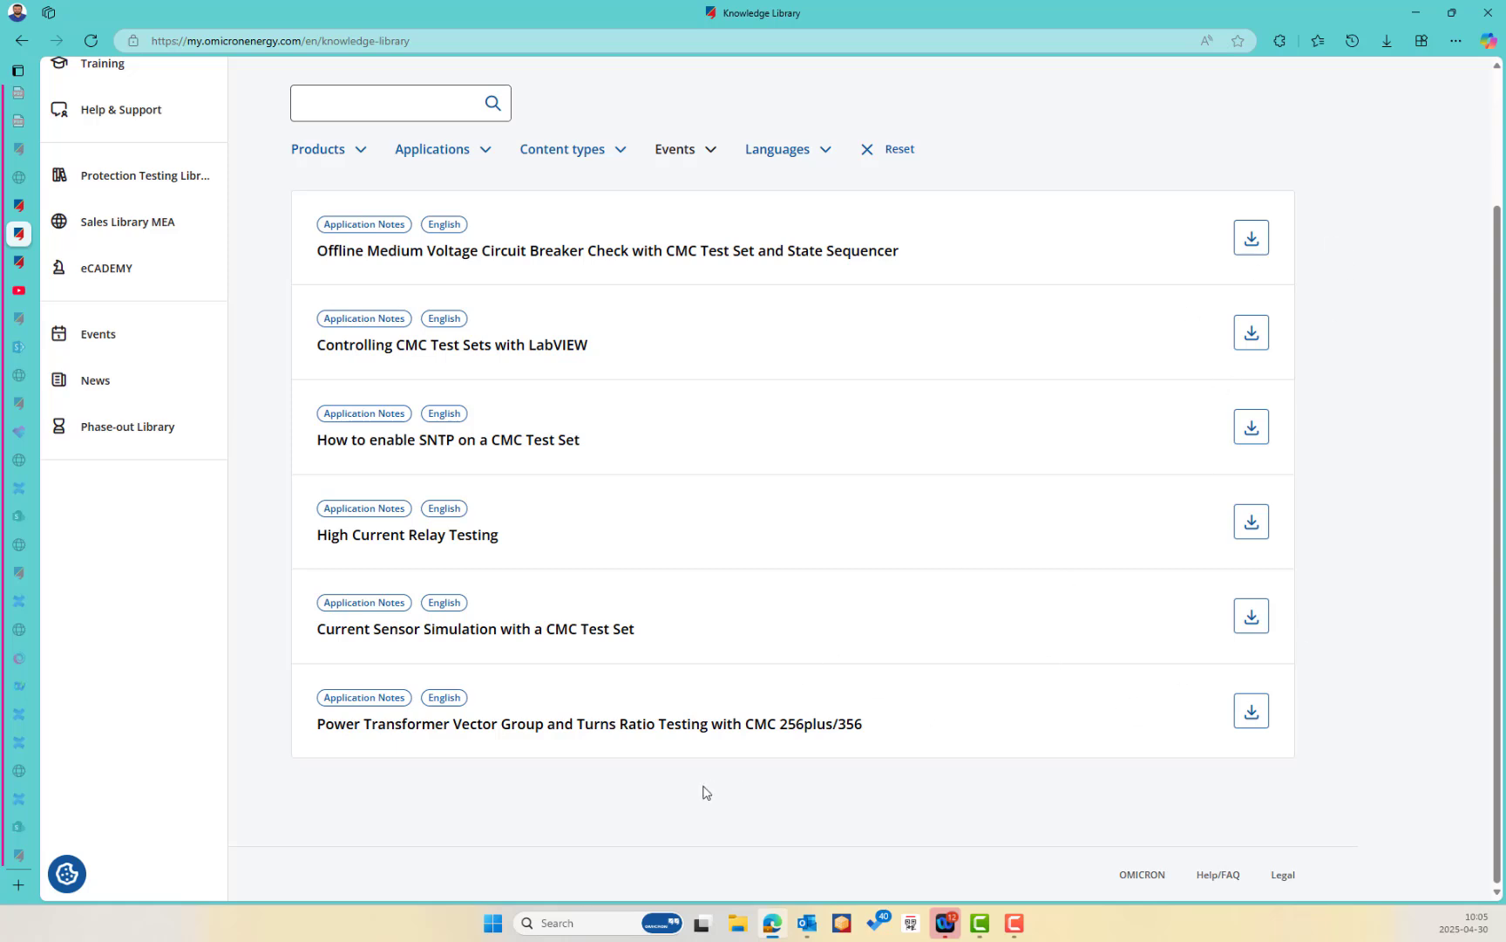
pyautogui.scroll(2, 673, 431)
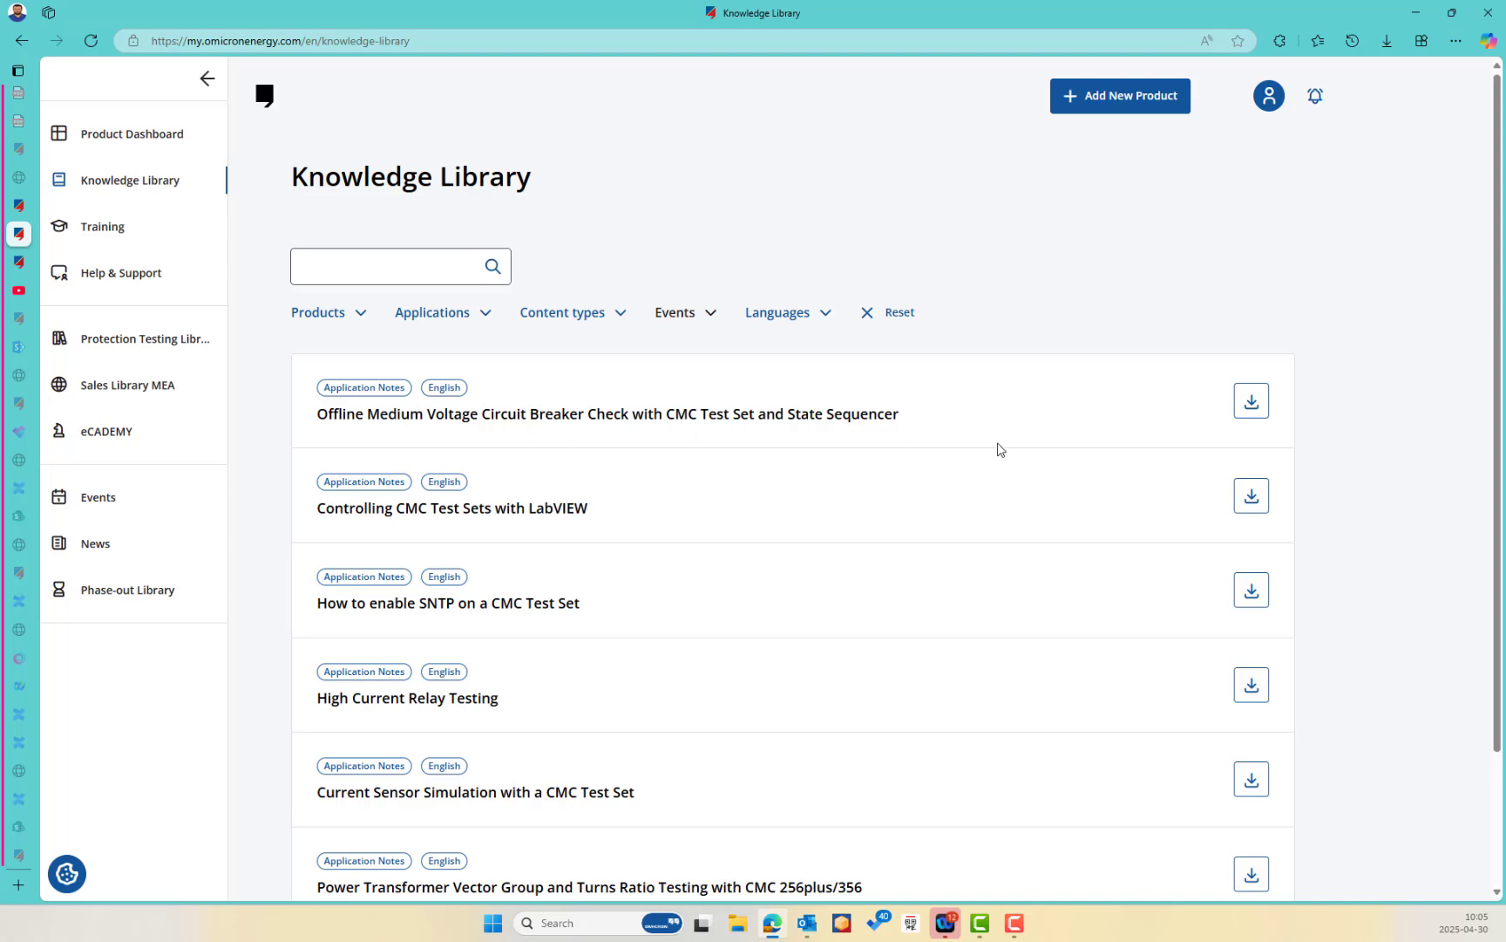
pyautogui.scroll(-2, 1367, 564)
pyautogui.scroll(2, 1248, 593)
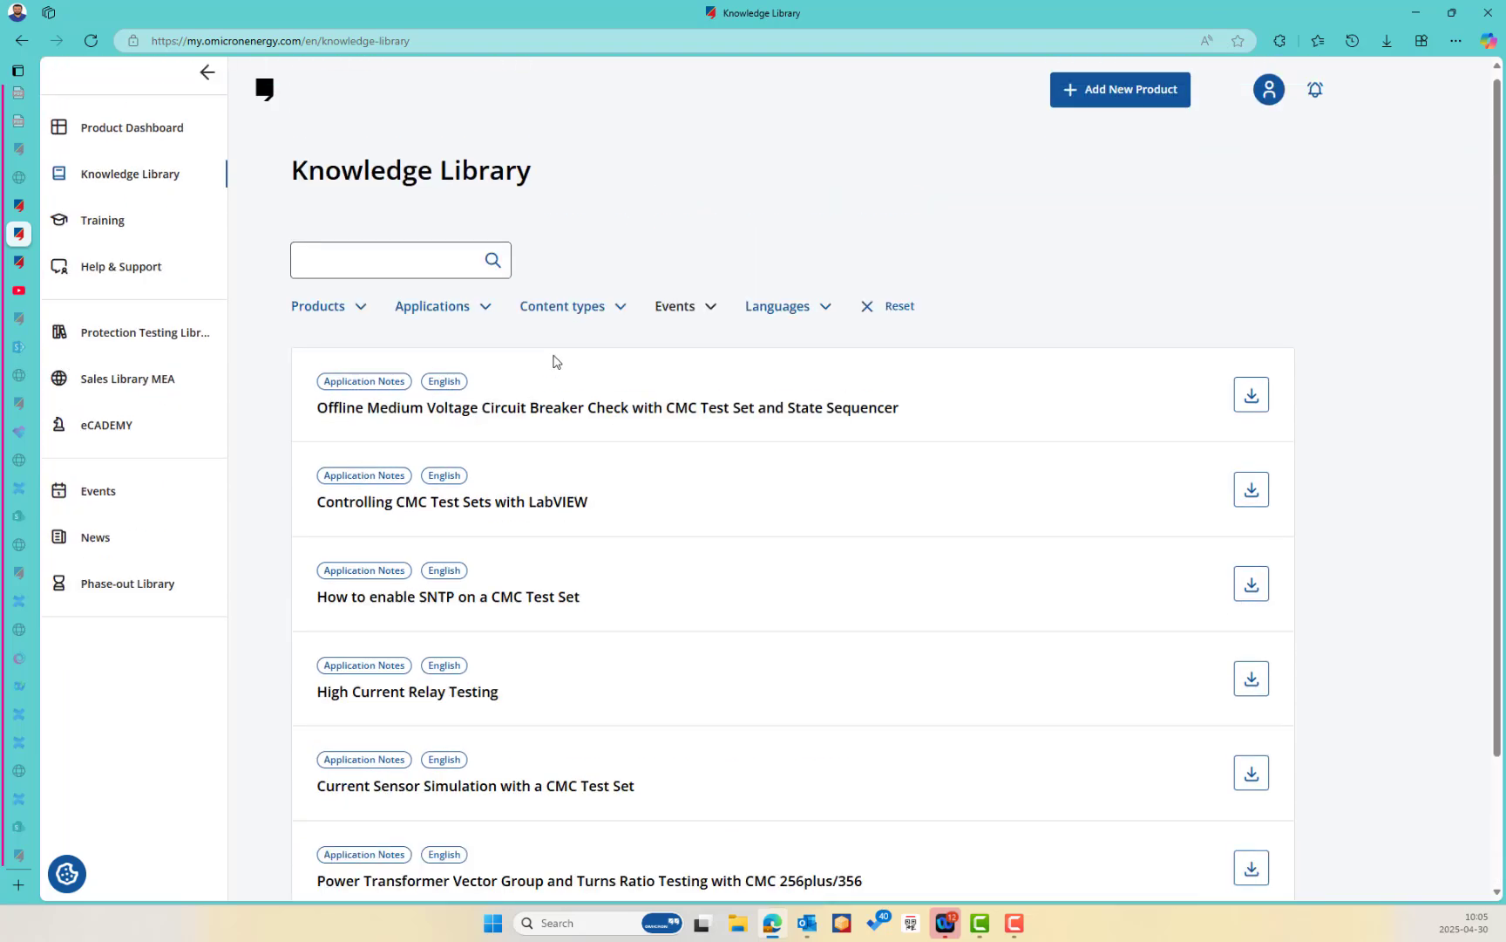
# Open the Training section and look through the course list, including the recommended course on advanced test plan creation with Test Universe.
pyautogui.click(113, 234)
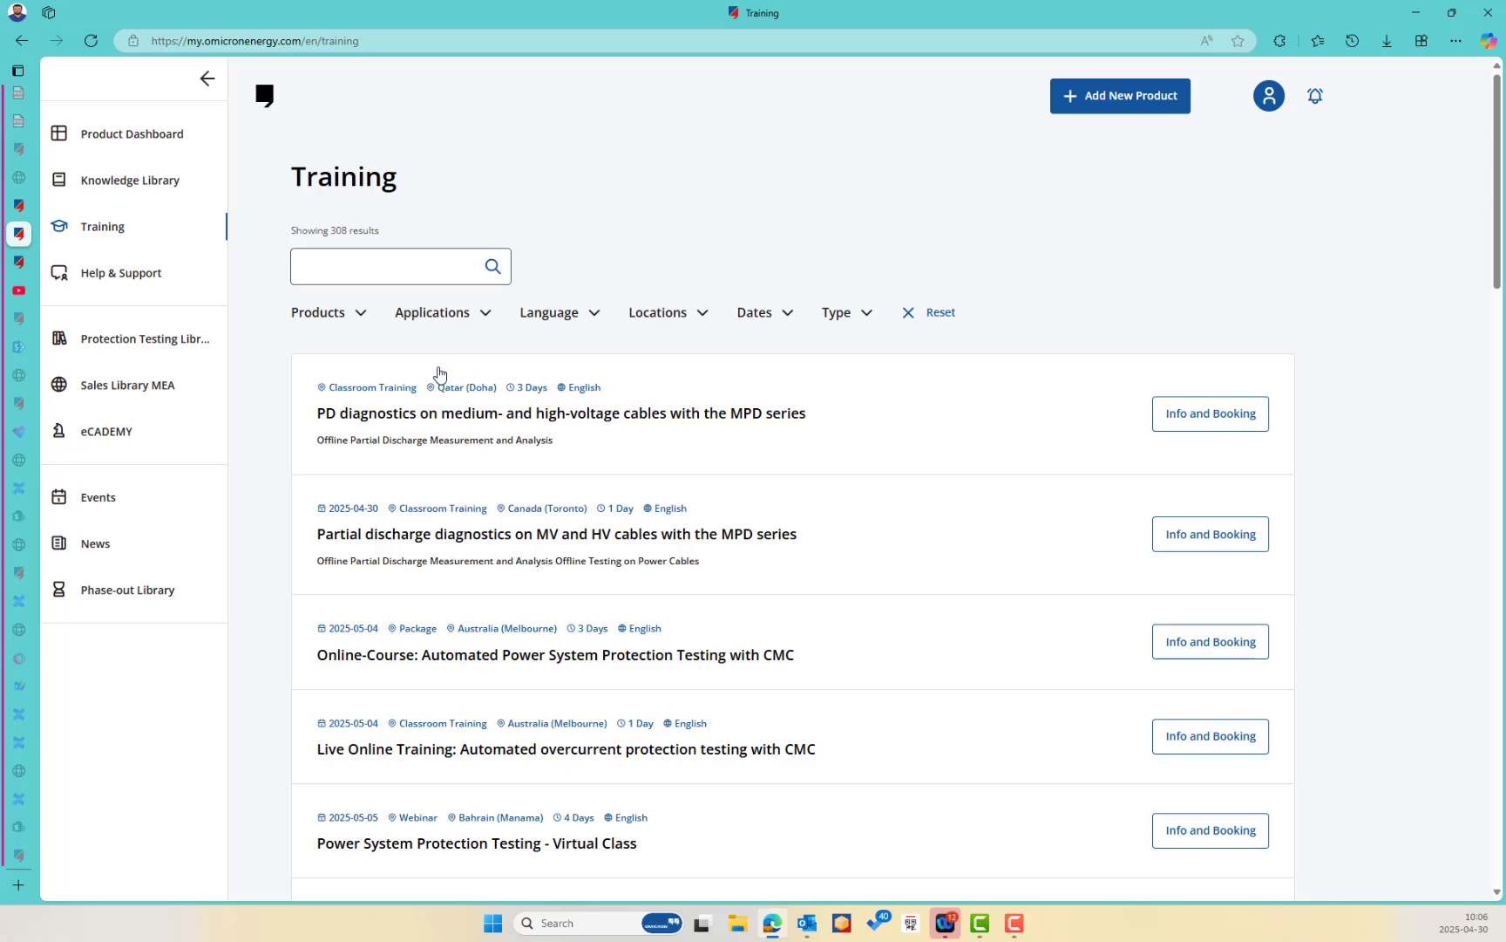
pyautogui.scroll(-2, 606, 619)
pyautogui.scroll(-7, 610, 621)
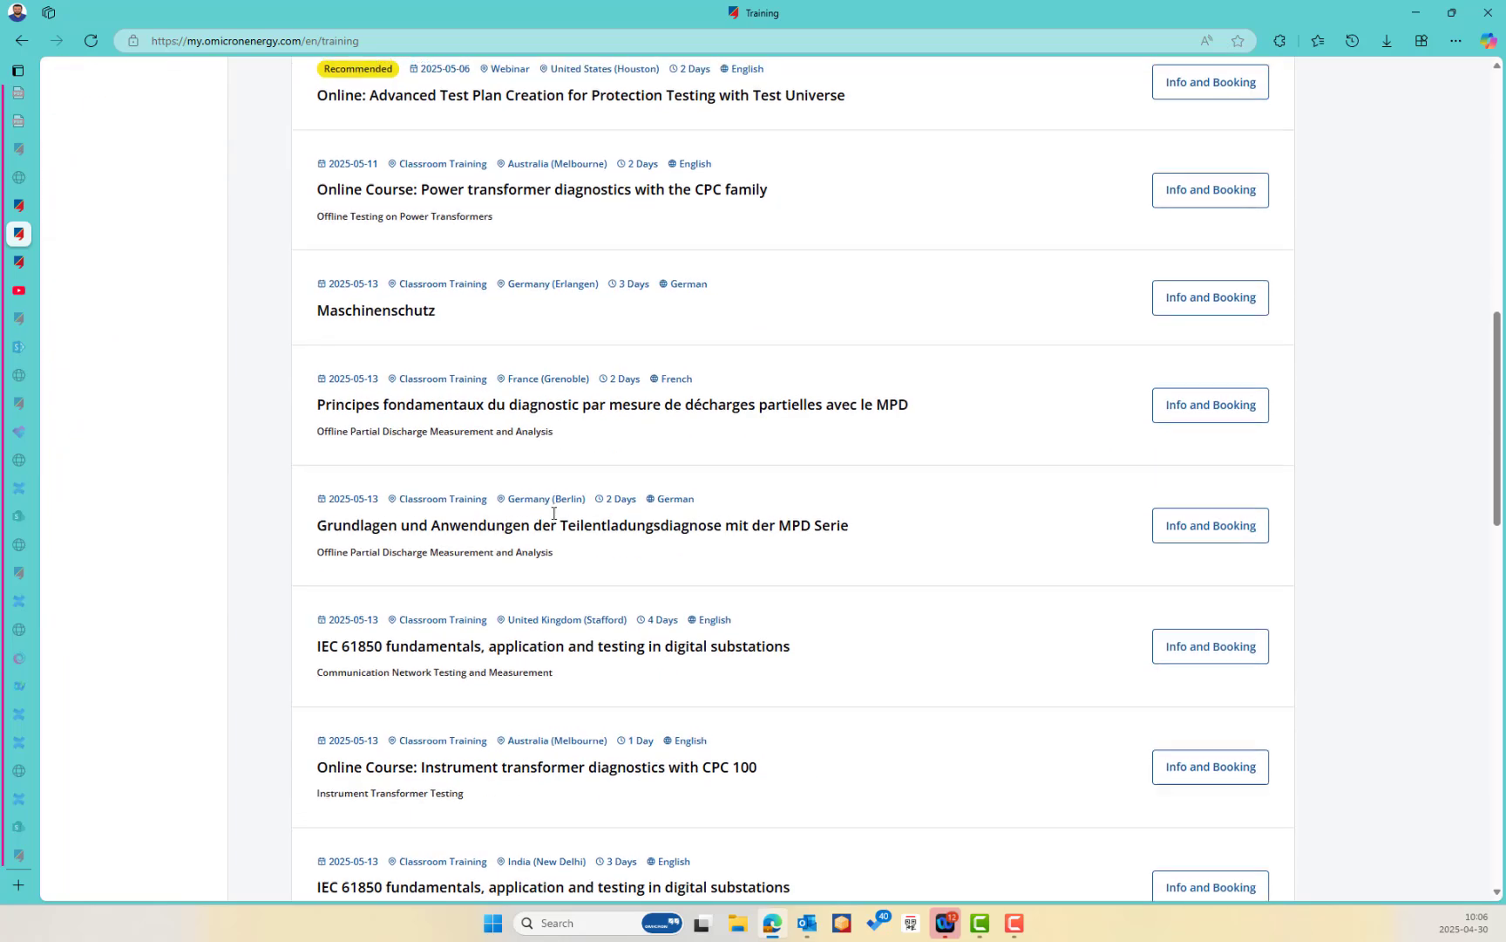
pyautogui.scroll(4, 598, 680)
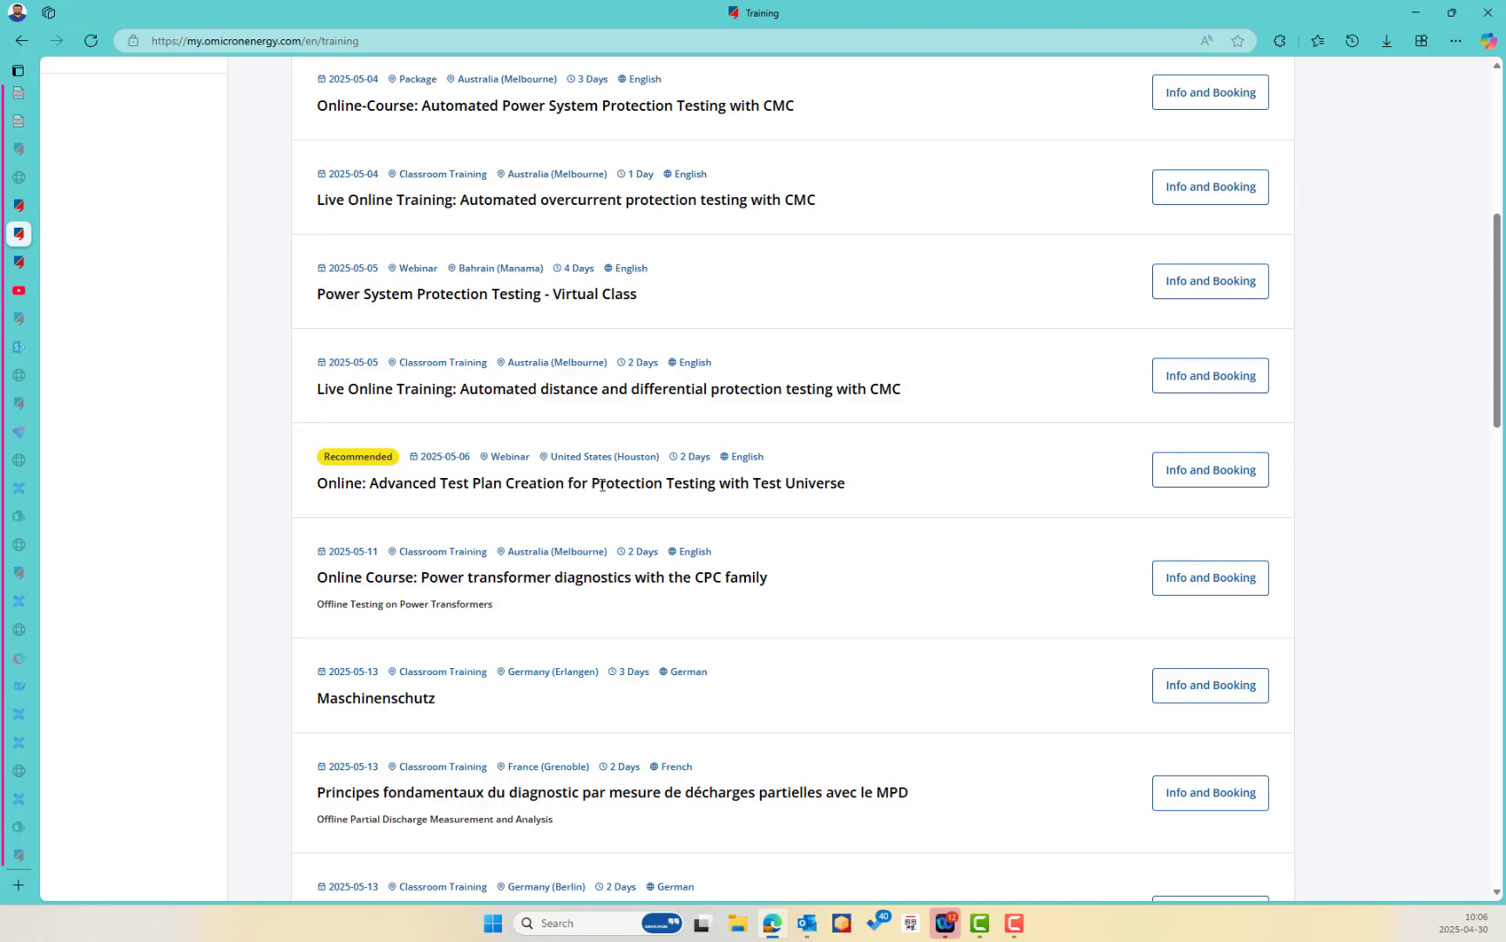
pyautogui.scroll(6, 934, 507)
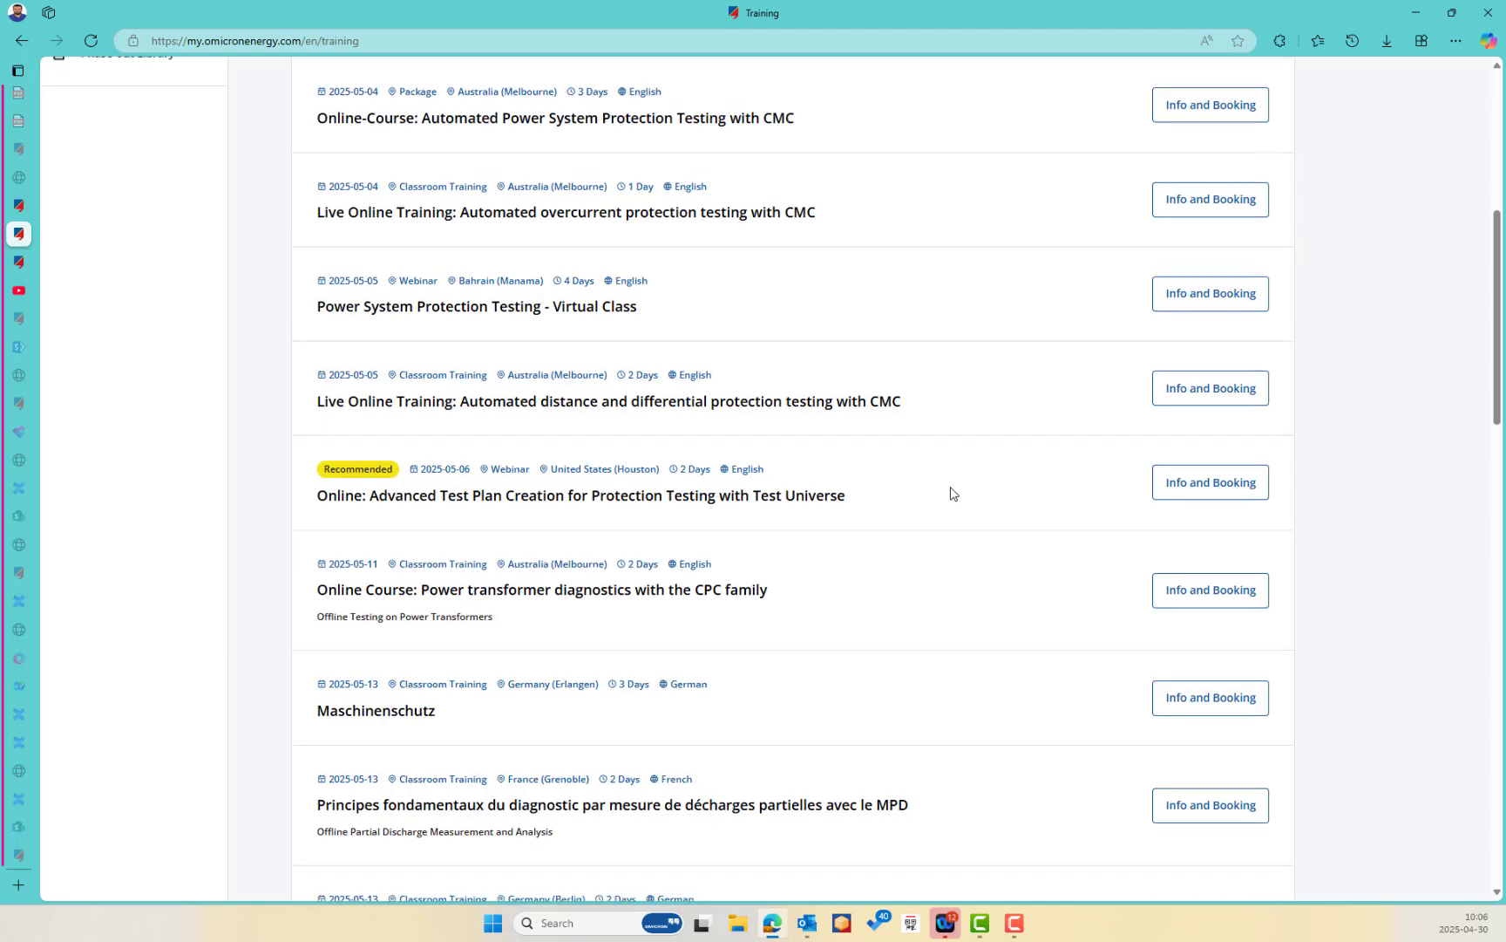